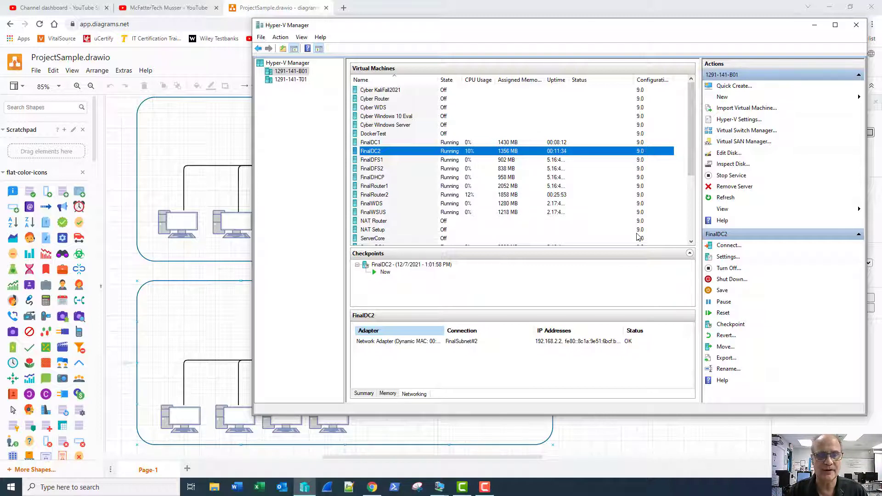
- Bring up the FinalWDS console and review its stopped-service alert, leaving the Server Manager dashboard showing
mouse_move(436, 490)
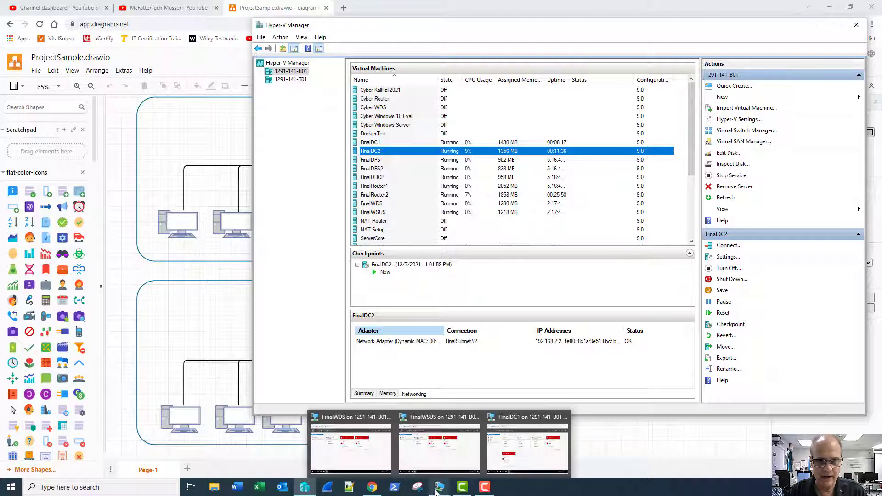
click(342, 426)
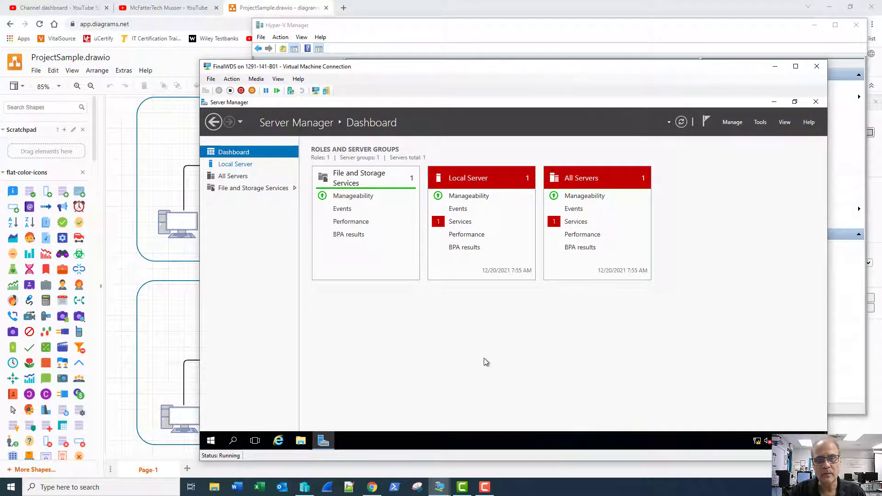
click(582, 222)
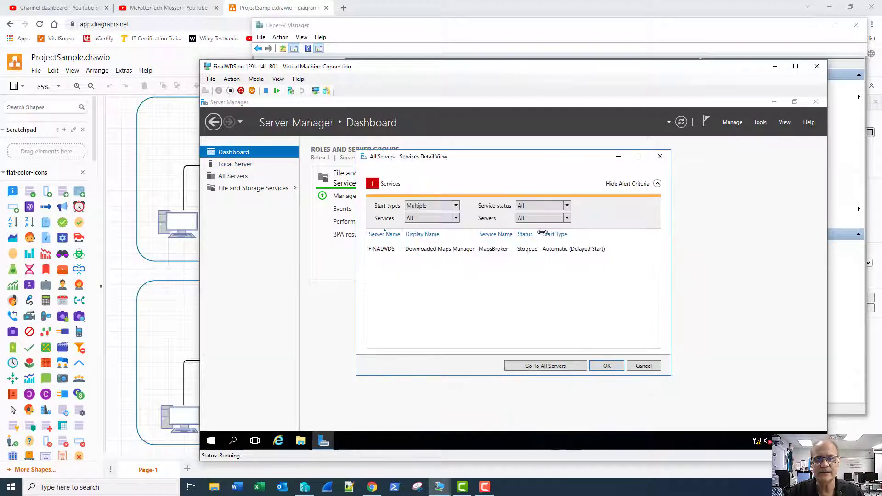
click(637, 366)
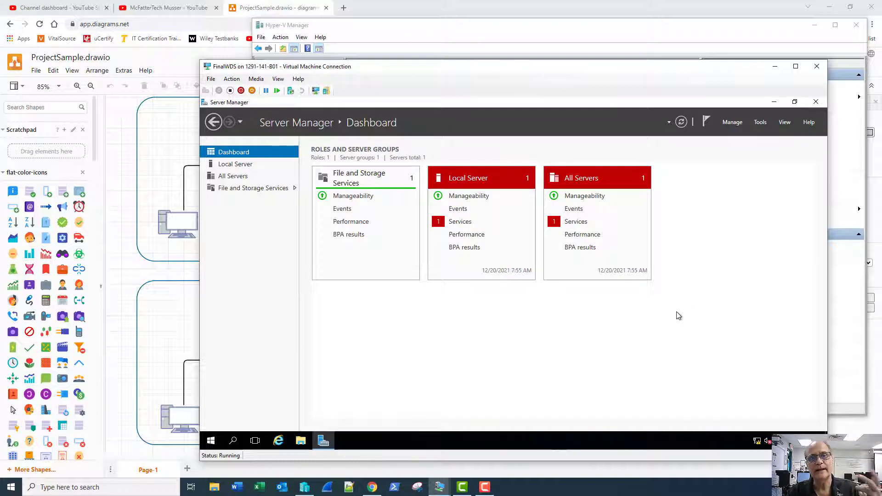
click(731, 123)
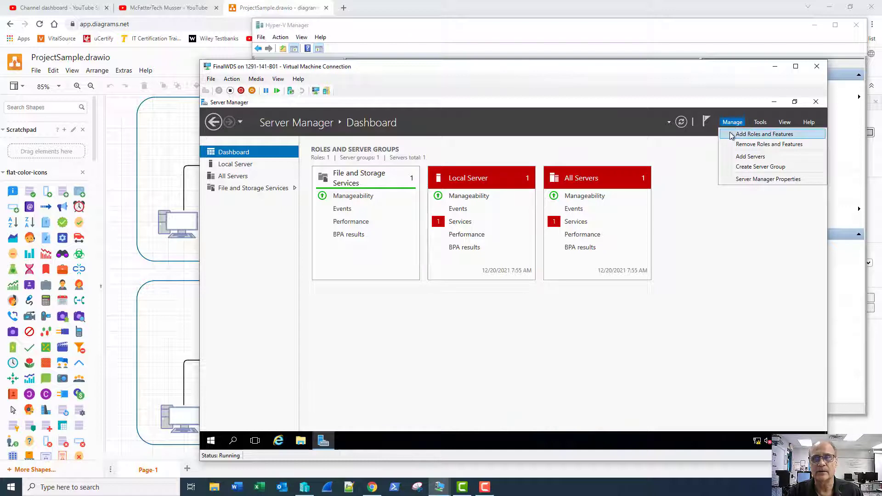
click(694, 170)
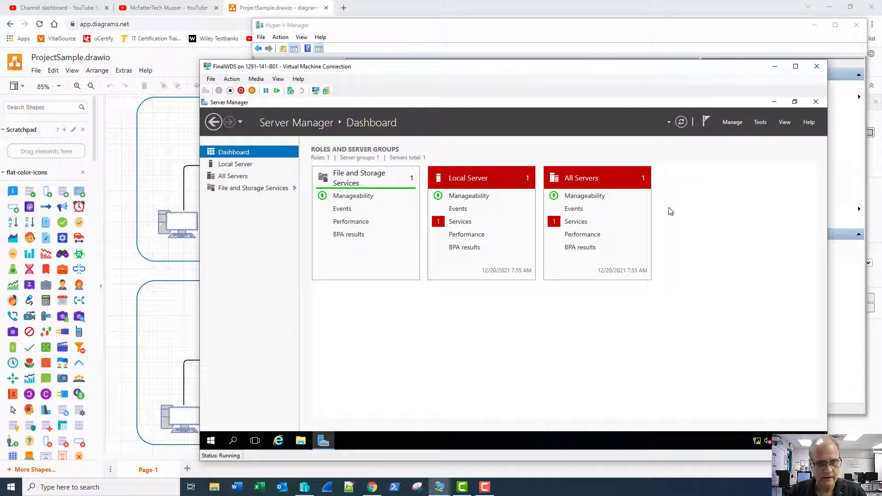
click(486, 488)
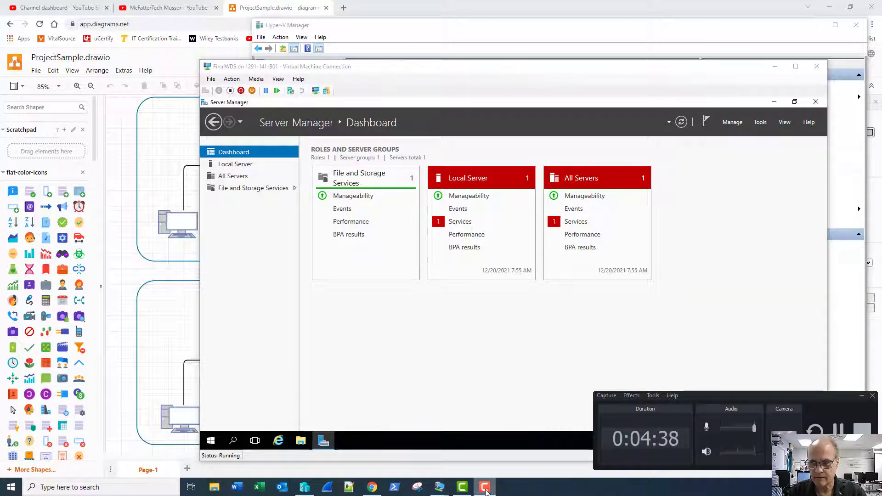
- Close the FinalWDS VM console and switch to the FinalDC1 VM console from the taskbar
click(486, 489)
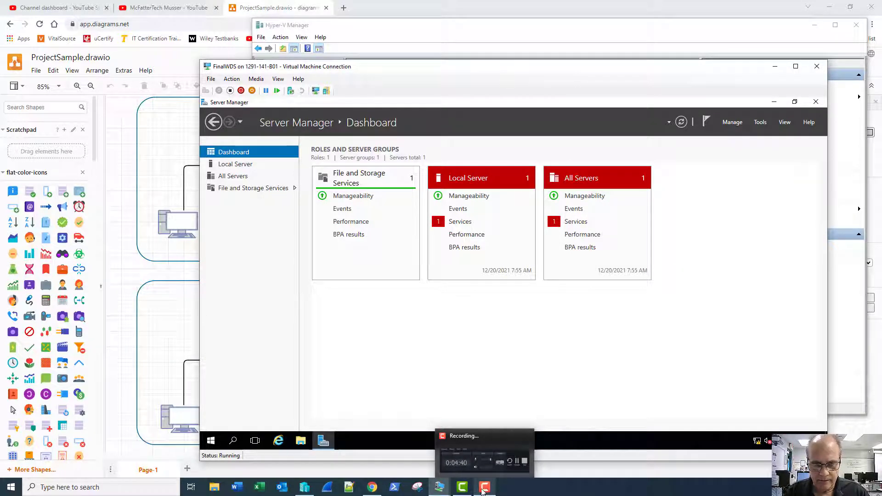
click(486, 462)
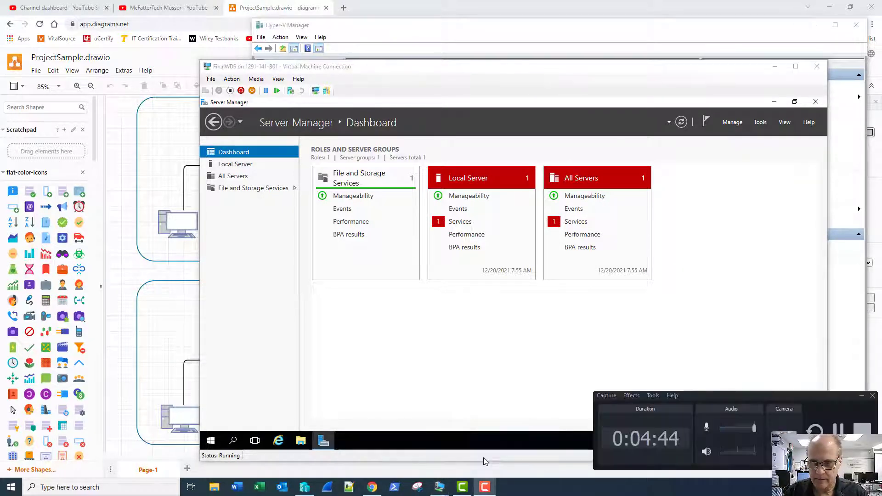
click(499, 406)
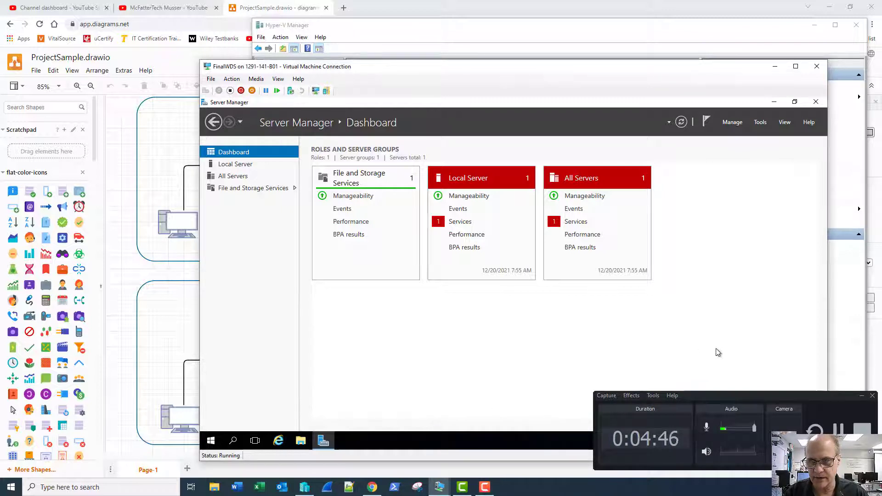
click(862, 398)
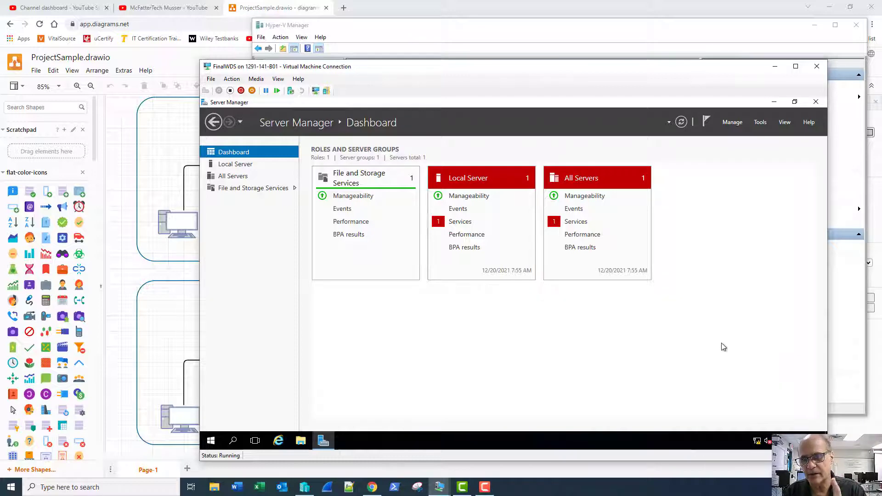
click(815, 72)
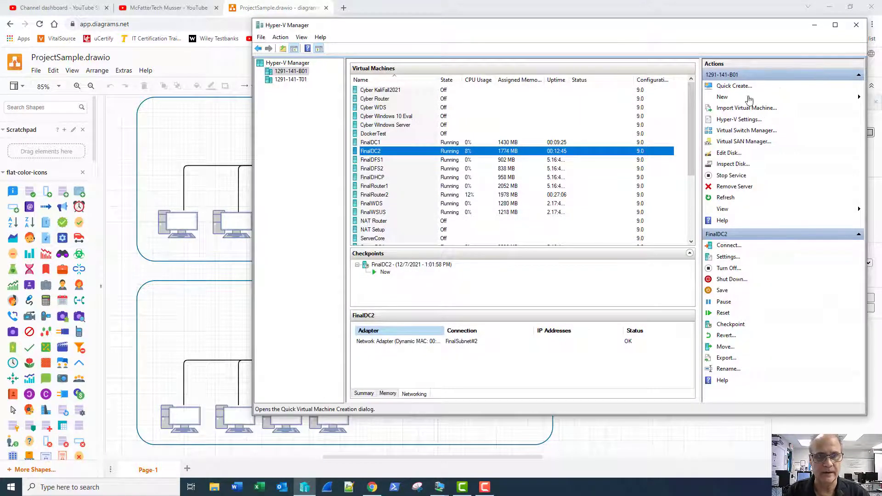
mouse_move(440, 485)
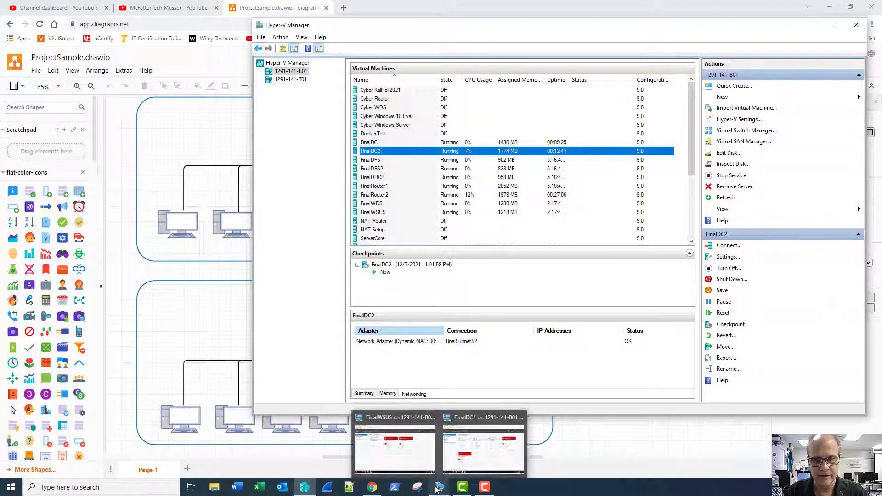
click(484, 448)
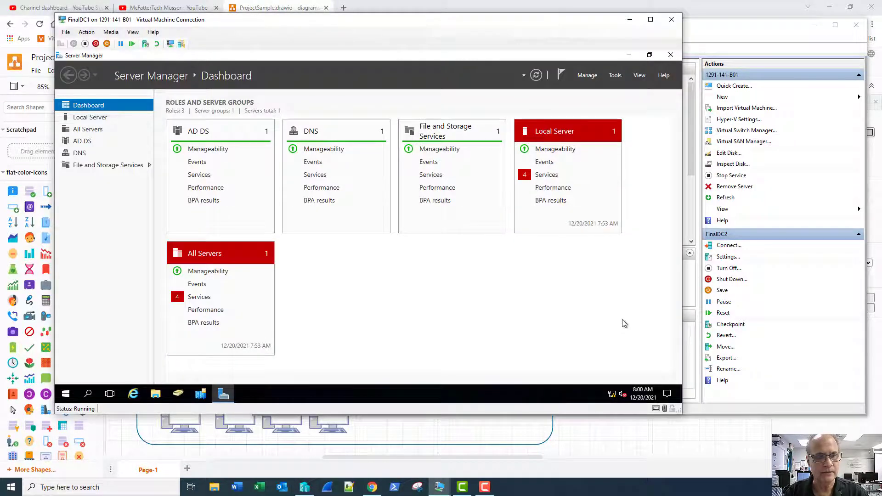
- Pin Windows PowerShell to the FinalDC1 taskbar from the Start menu
click(69, 399)
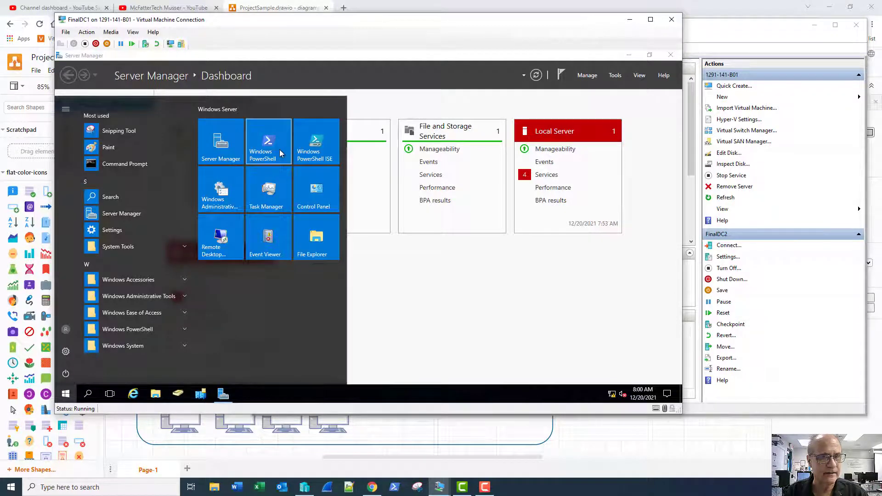
right_click(272, 153)
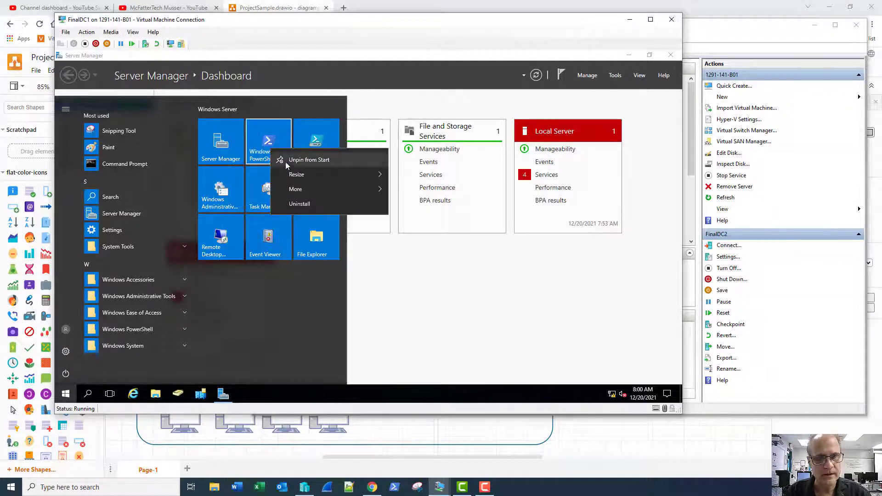
mouse_move(342, 187)
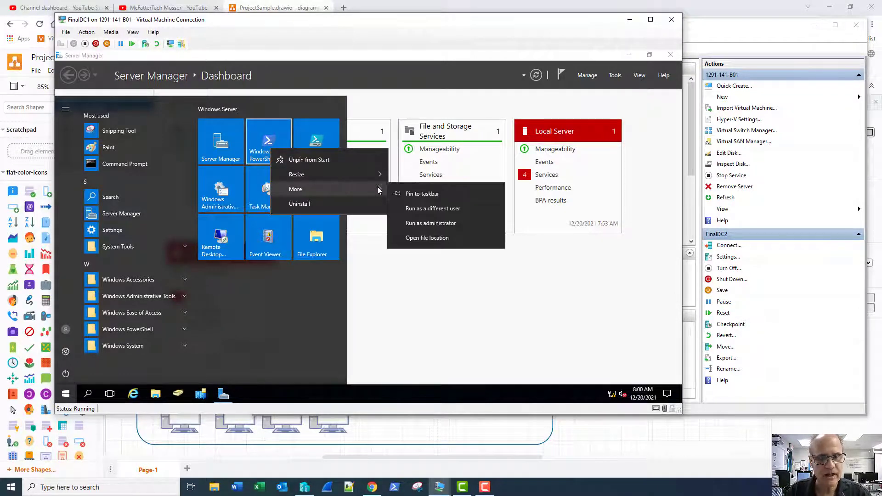
click(415, 194)
click(263, 388)
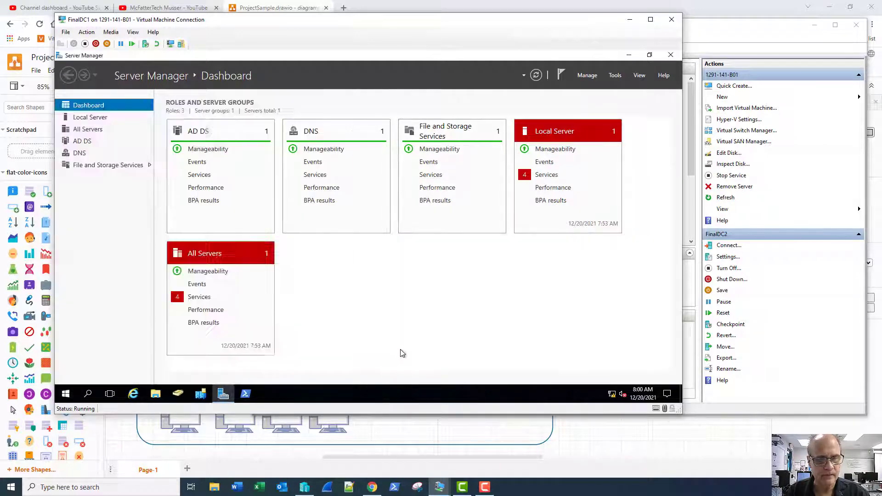
- Launch the pinned Windows PowerShell as administrator and approve the elevation prompt
right_click(245, 390)
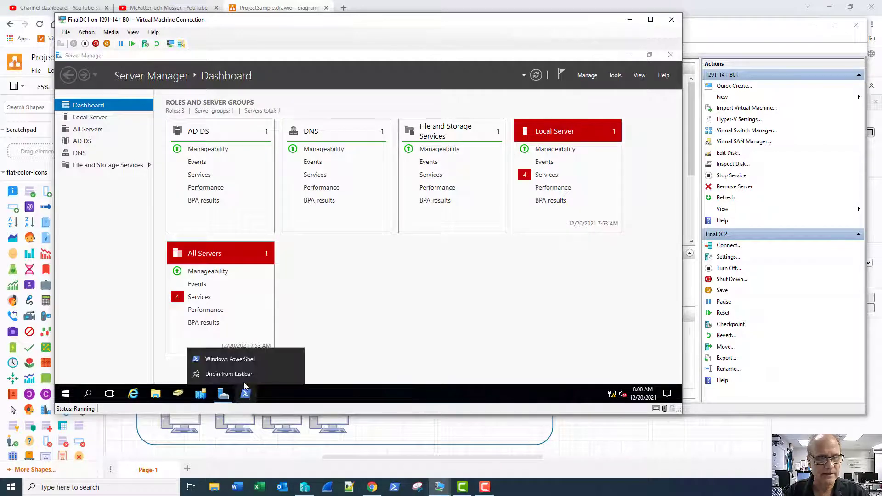
right_click(224, 360)
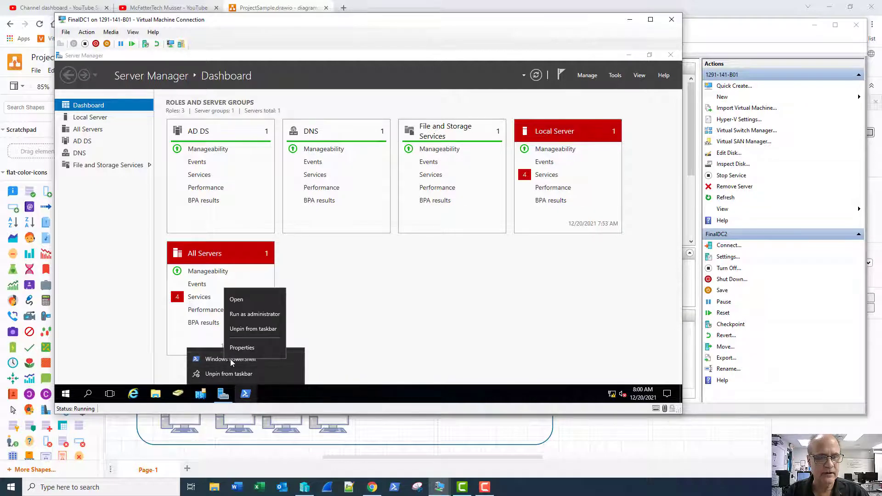
click(257, 315)
click(354, 286)
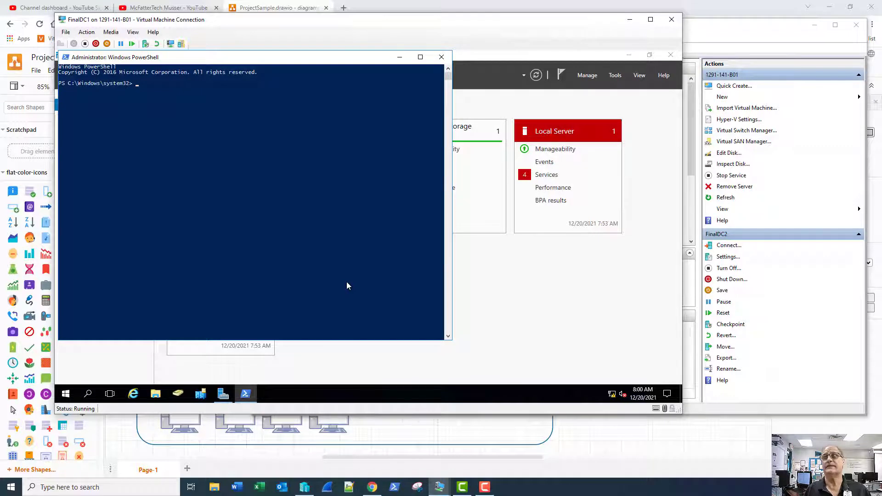
- Begin typing Install-WindowsFeature -ComputerName FinalWDs using Tab completion
text(install)
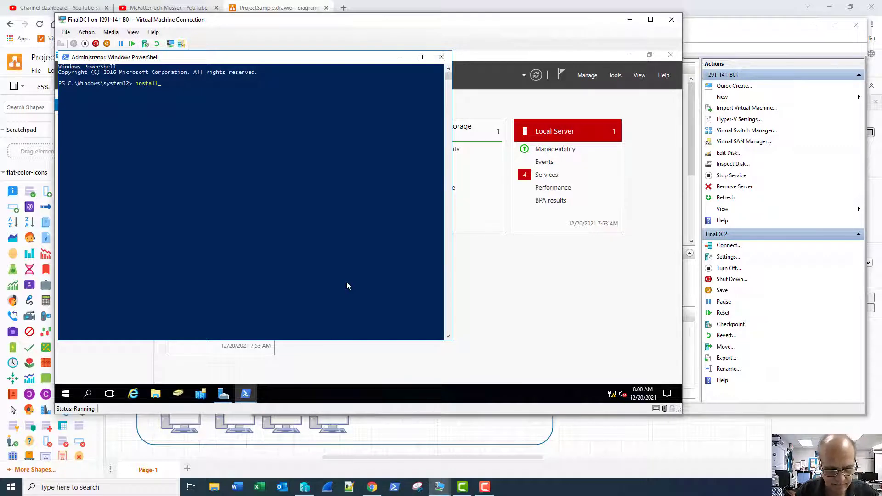
text(-wind)
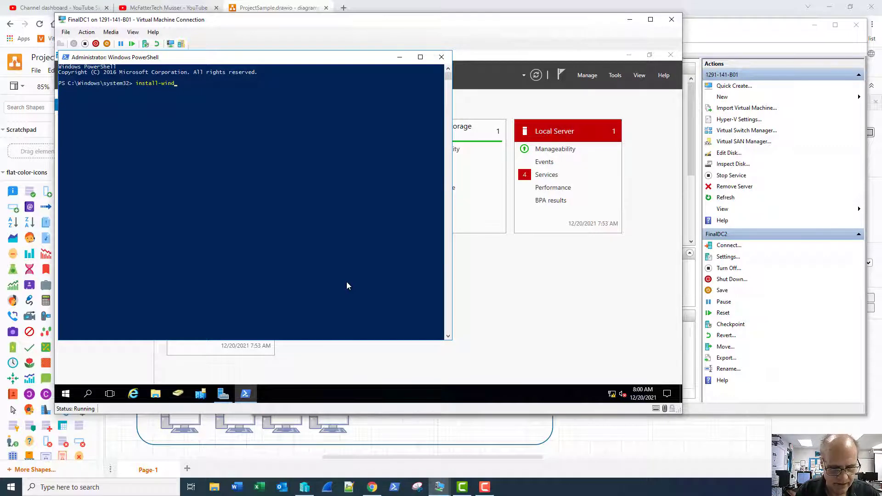
text(owsf)
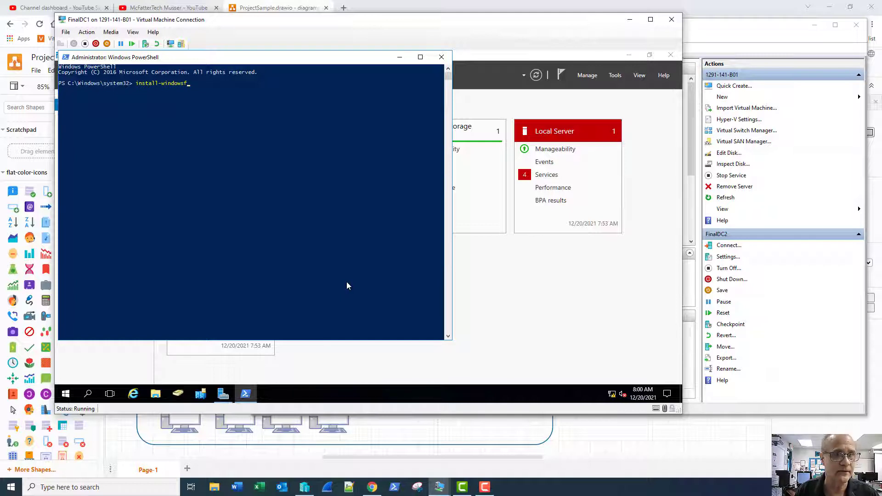
key(Tab)
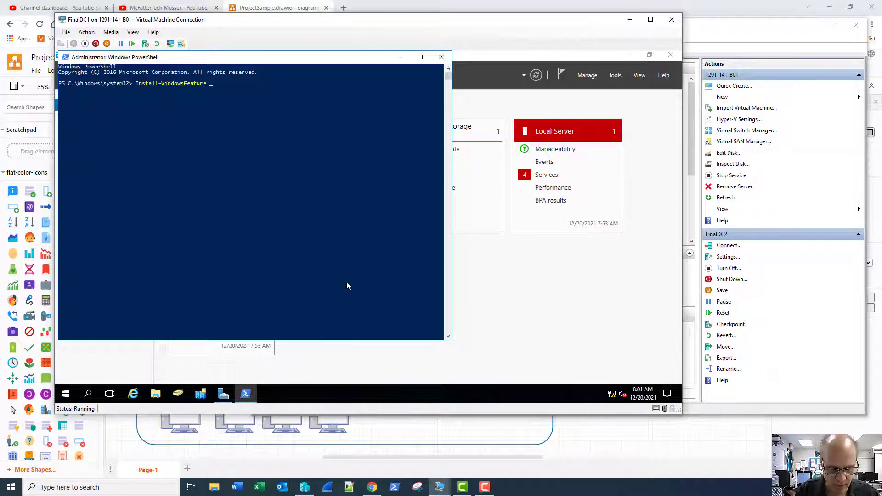
text(-com)
key(Tab)
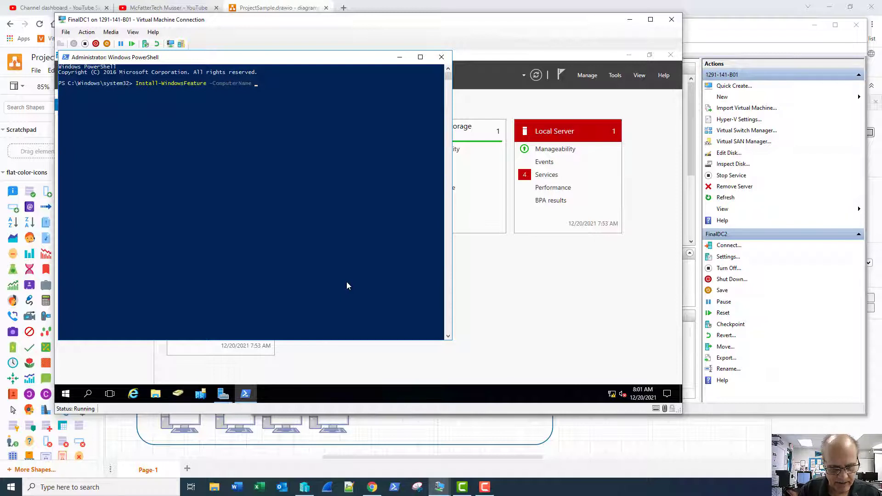
text(FinalWD)
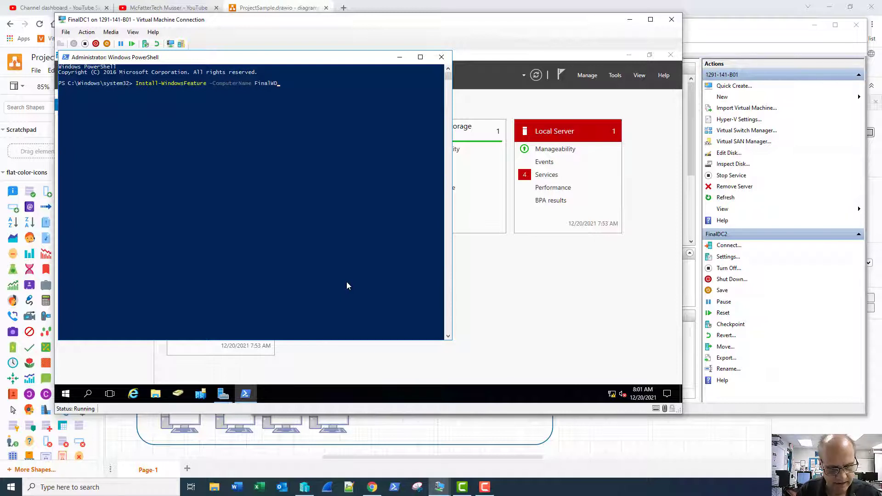
text(s)
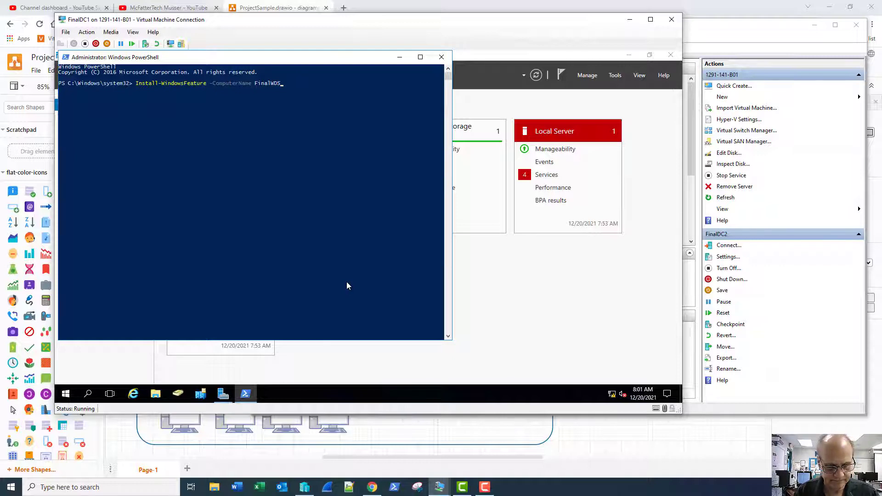
key(alt+Tab)
key(alt+Tab)
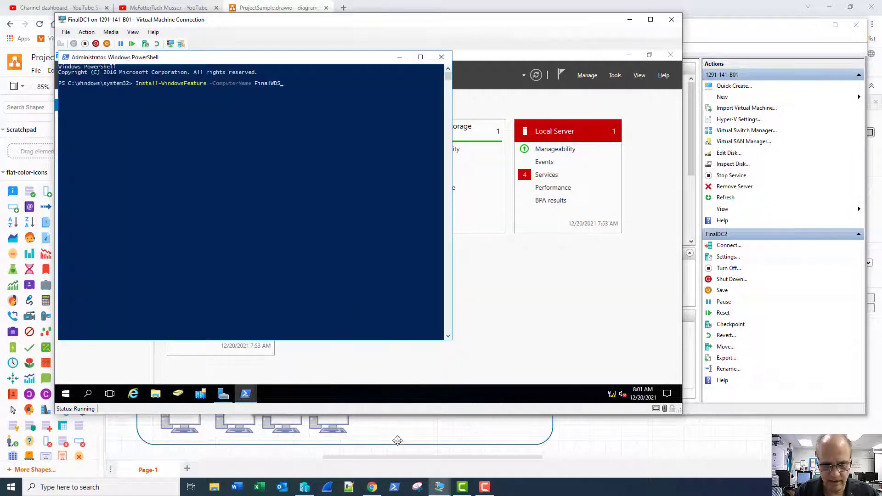
click(487, 488)
click(488, 488)
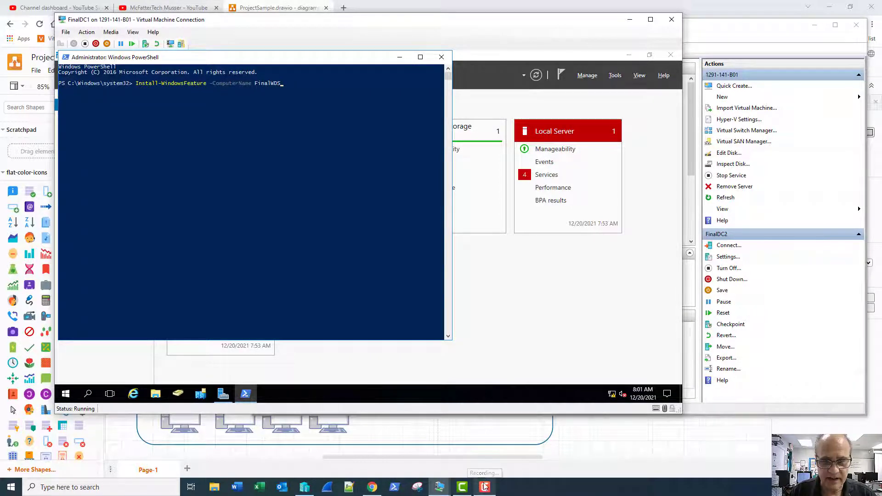
- Rework and run Install-WindowsFeature WDS -ComputerName FinalWDS -IncludeManagementTools
key(BackSpace)
key(BackSpace)
key(BackSpace)
key(BackSpace)
key(BackSpace)
key(BackSpace)
key(BackSpace)
key(BackSpace)
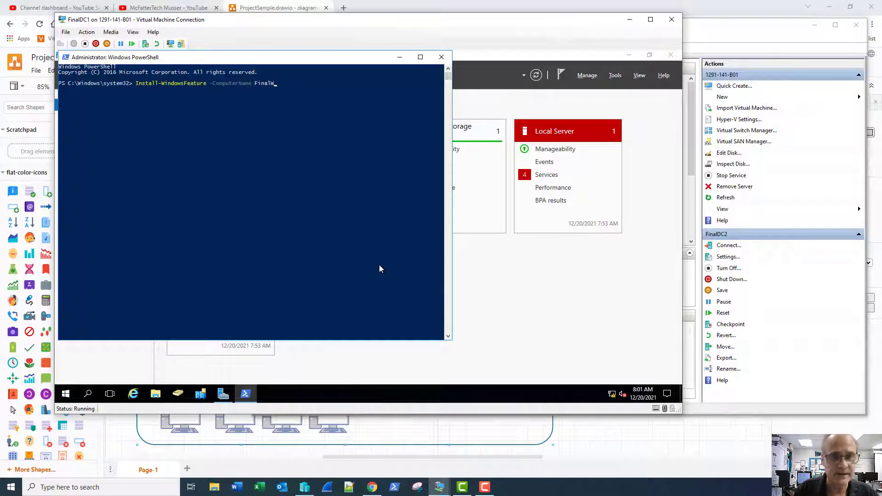
key(BackSpace)
key(BackSpace)
key(BackSpace)
key(BackSpace)
key(BackSpace)
key(BackSpace)
key(BackSpace)
key(BackSpace)
key(BackSpace)
key(BackSpace)
key(BackSpace)
key(BackSpace)
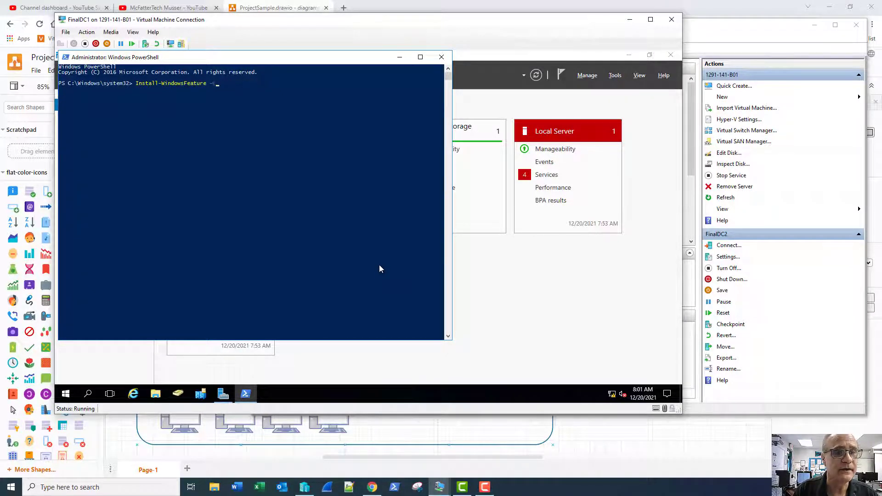
text(W)
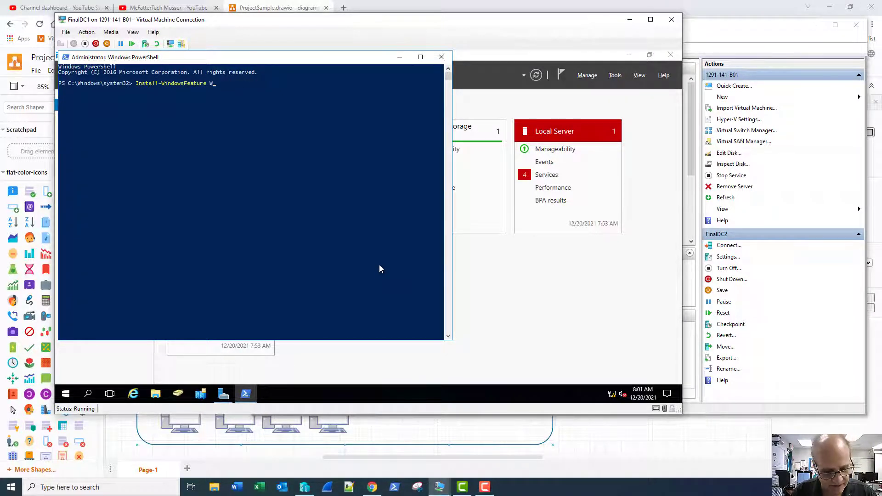
text(DS -)
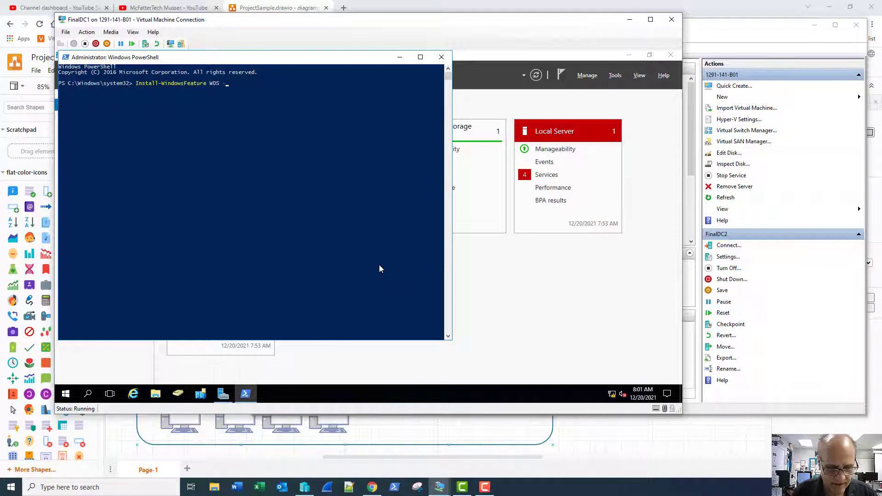
text(ComputerName)
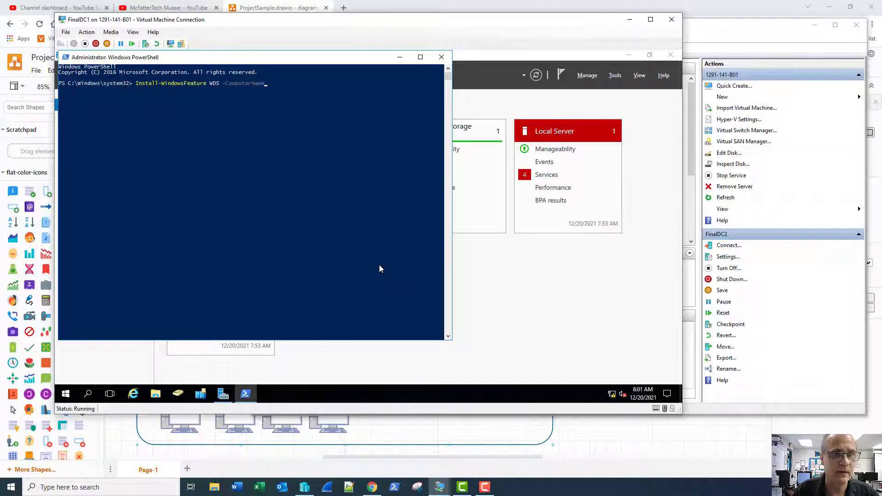
text( FinalWDS)
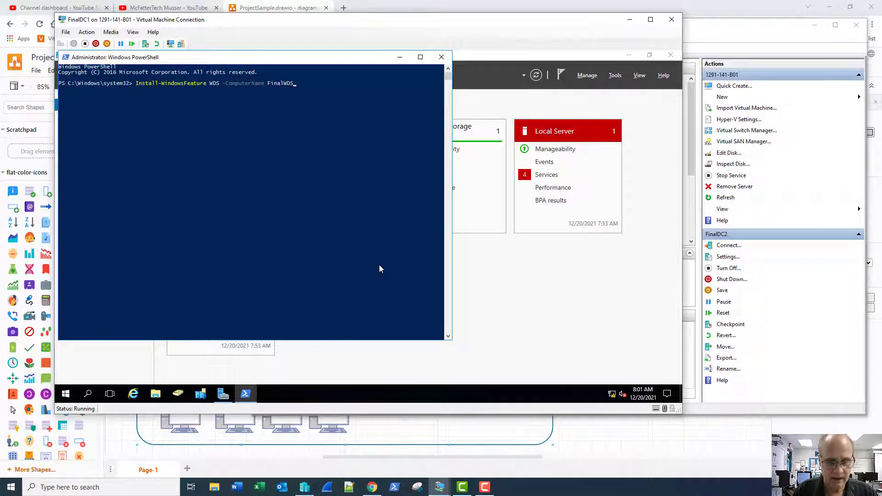
text( -Incl)
key(Tab)
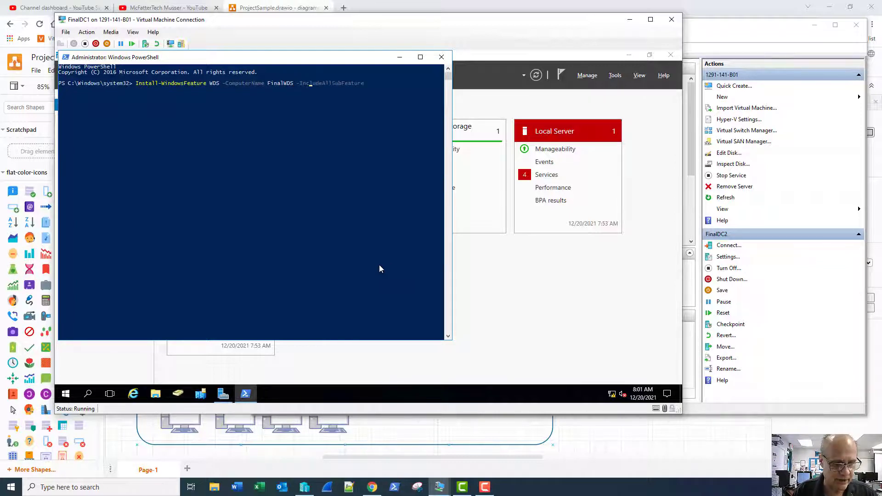
key(Tab)
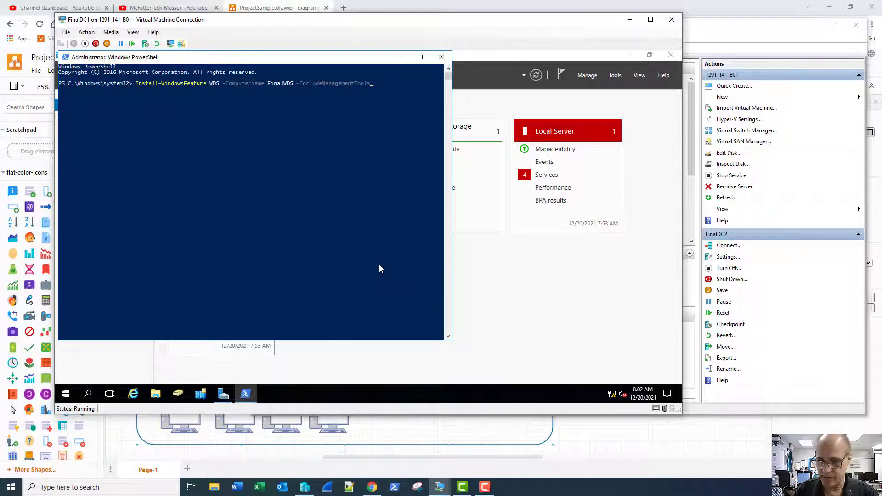
key(Return)
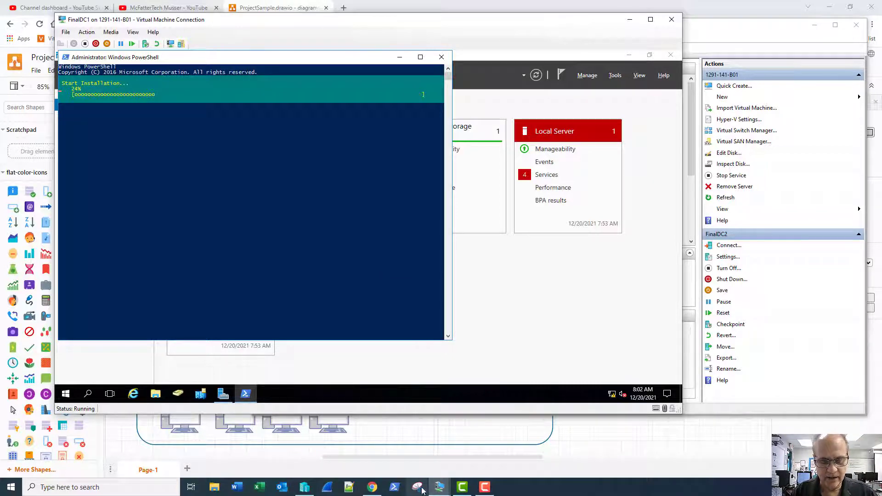
- After the WDS install succeeds, select FinalWDS in Hyper-V Manager and connect to it
click(304, 487)
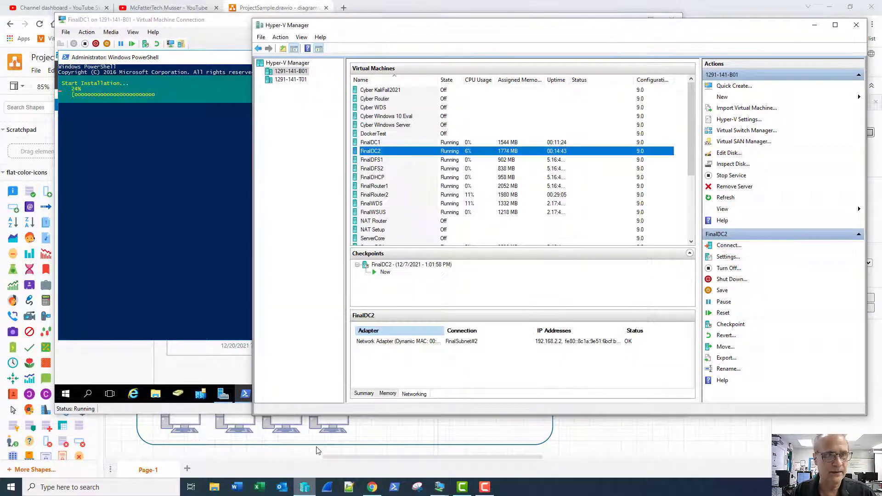
click(383, 205)
double_click(384, 205)
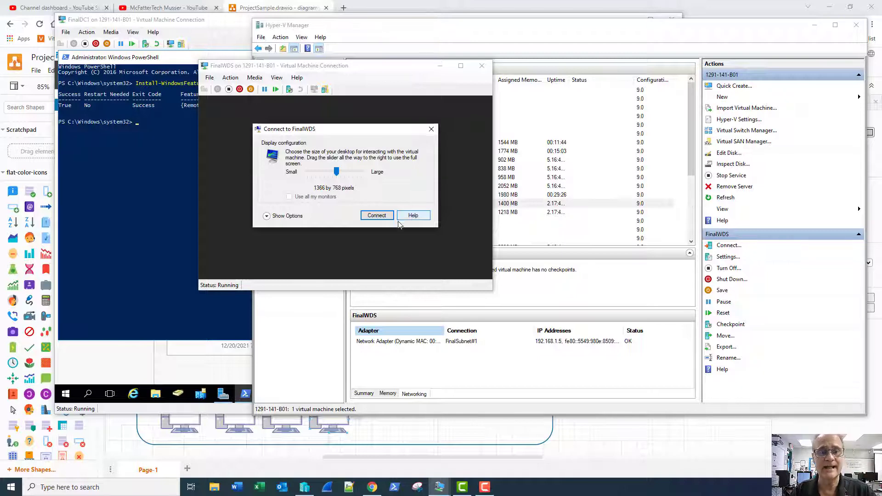
- Connect to FinalWDS, sign in with the admin password, and show Server Manager's Tools list
click(377, 216)
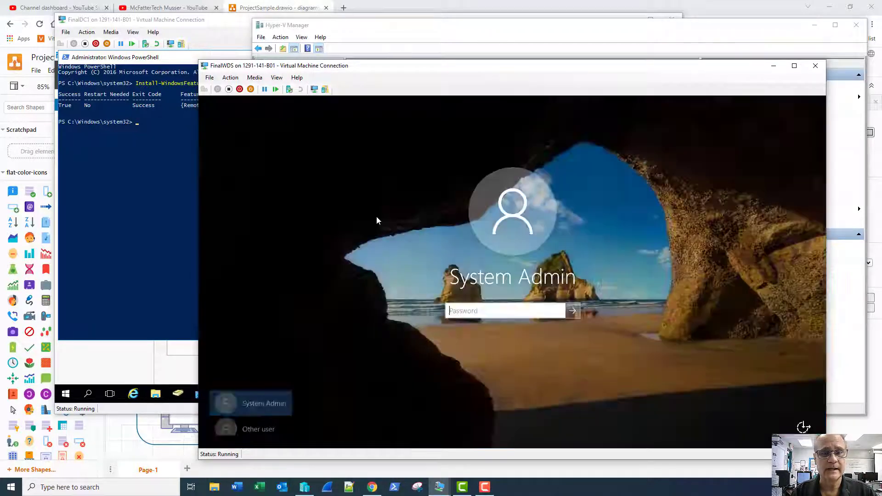
text(••••••••••)
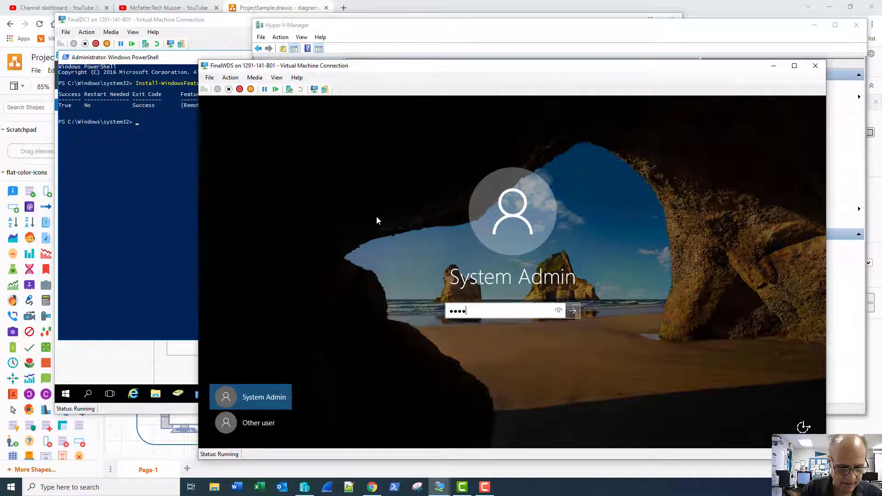
key(Return)
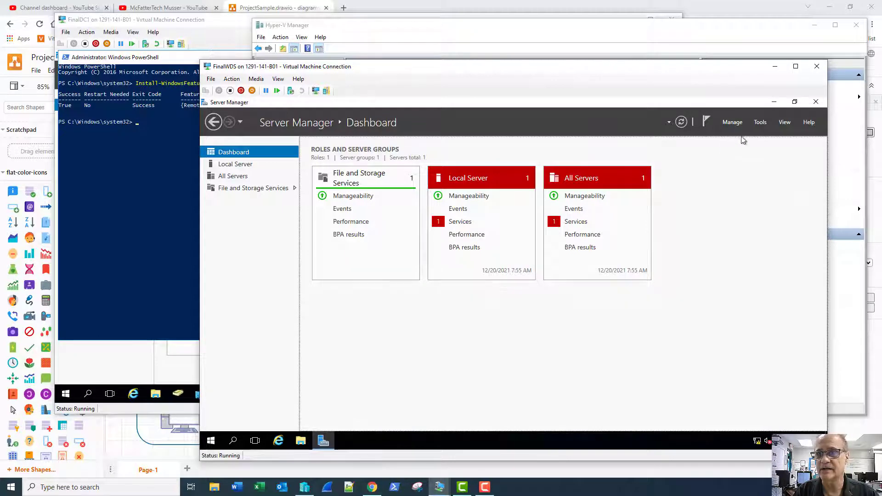
click(760, 123)
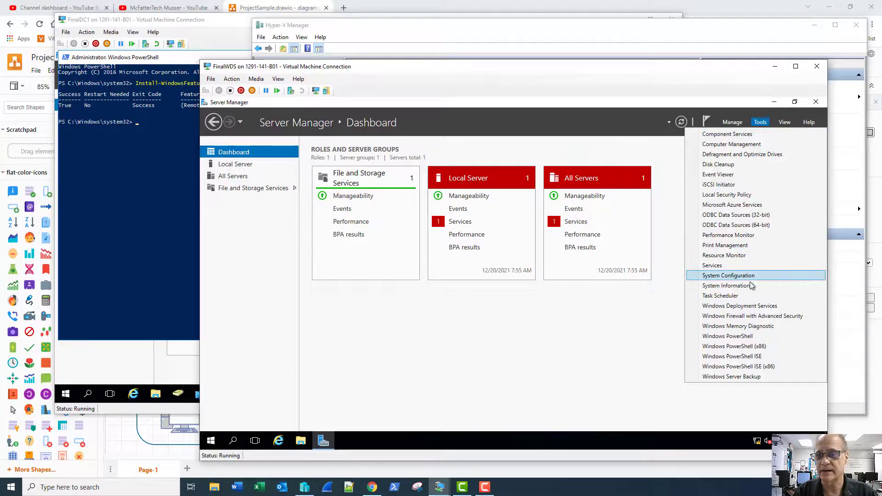
- Launch Windows Deployment Services, expand Servers, and bring up FinalWDS.Project.local's actions
click(738, 307)
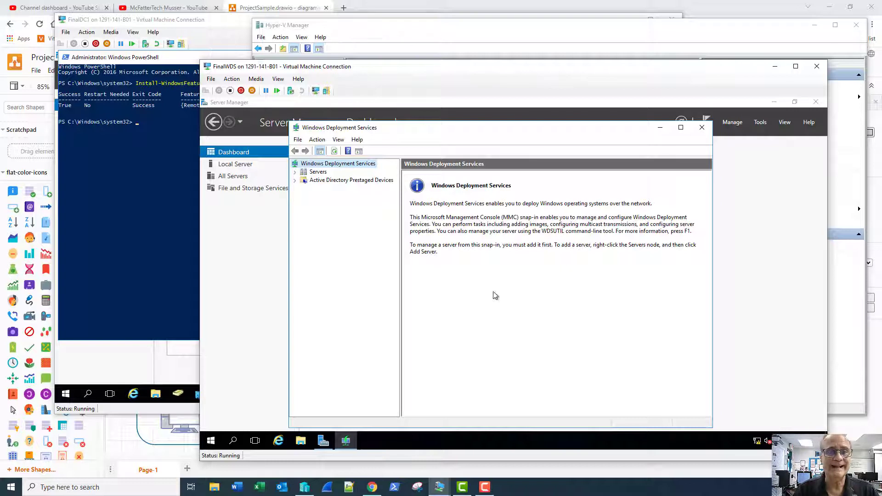
click(295, 174)
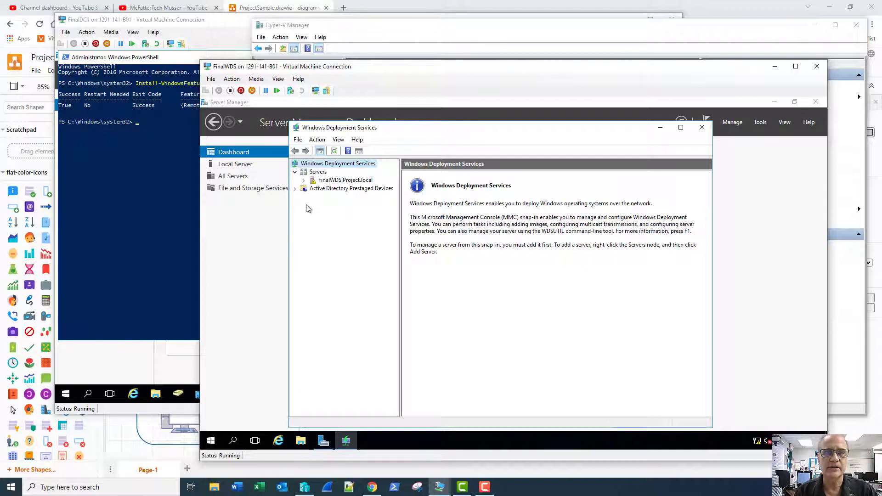
right_click(325, 183)
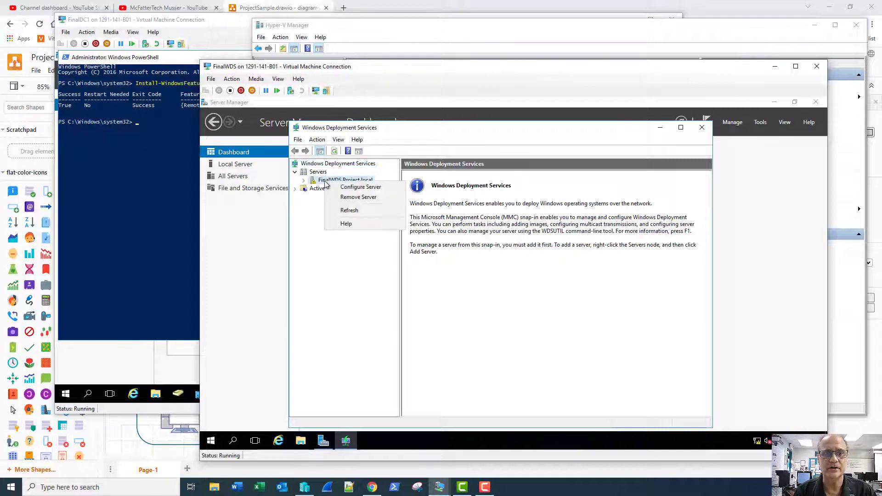
- Start Configure Server and keep Integrated with Active Directory through to the remote installation folder page
click(335, 187)
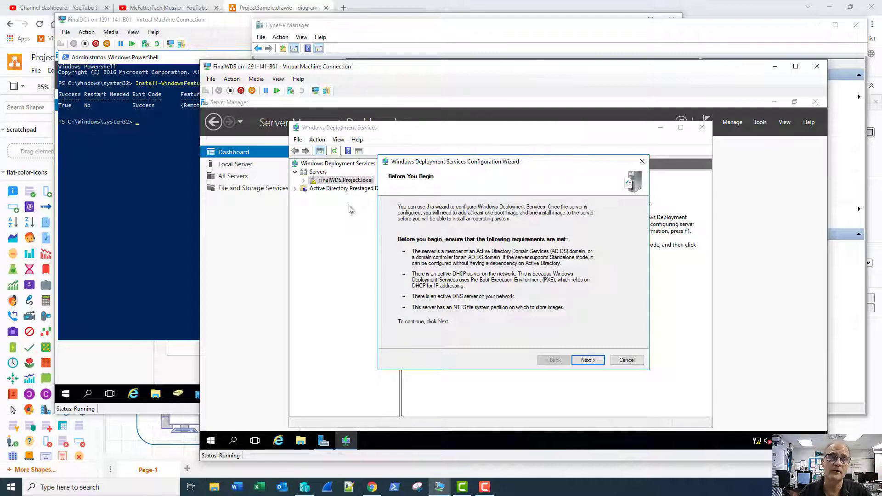
key(Return)
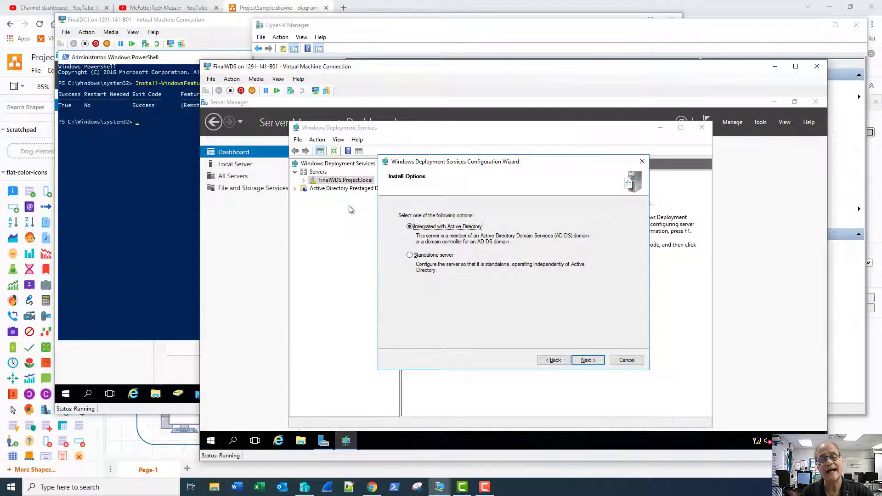
key(Return)
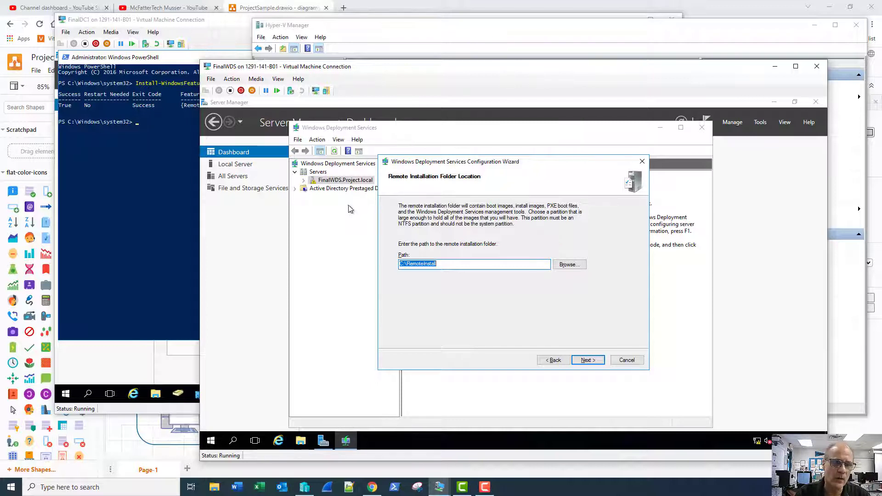
- Add a hard drive to the SCSI controller in the FinalWDS VM settings
click(213, 81)
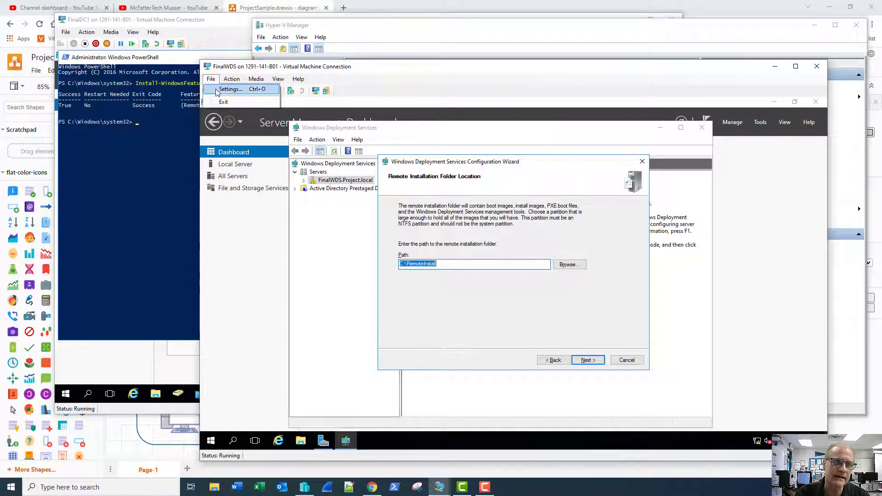
click(229, 89)
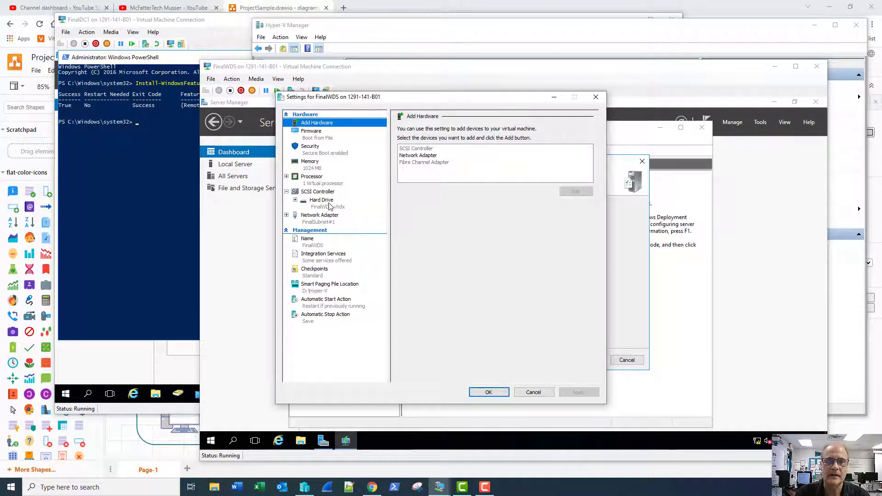
click(319, 192)
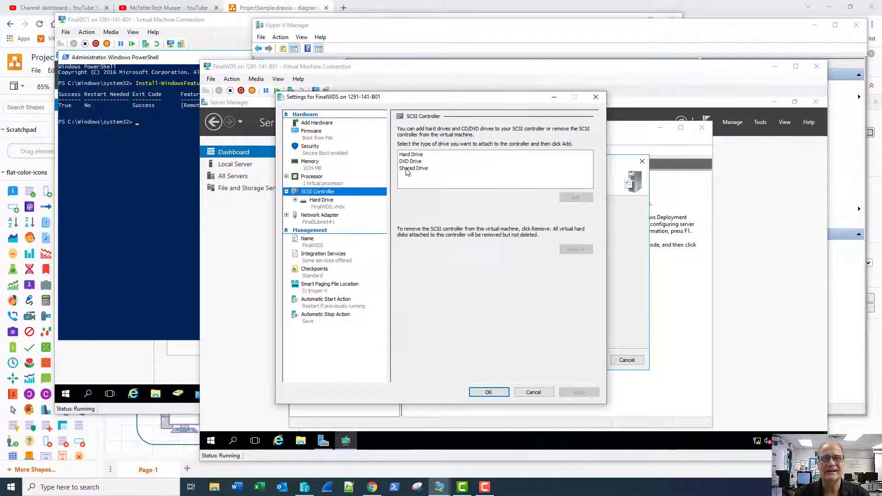
click(415, 157)
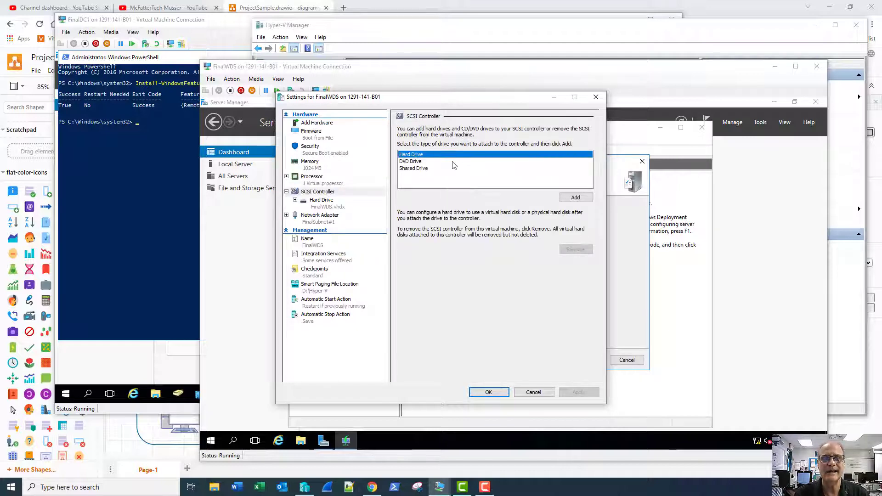
click(573, 199)
click(459, 218)
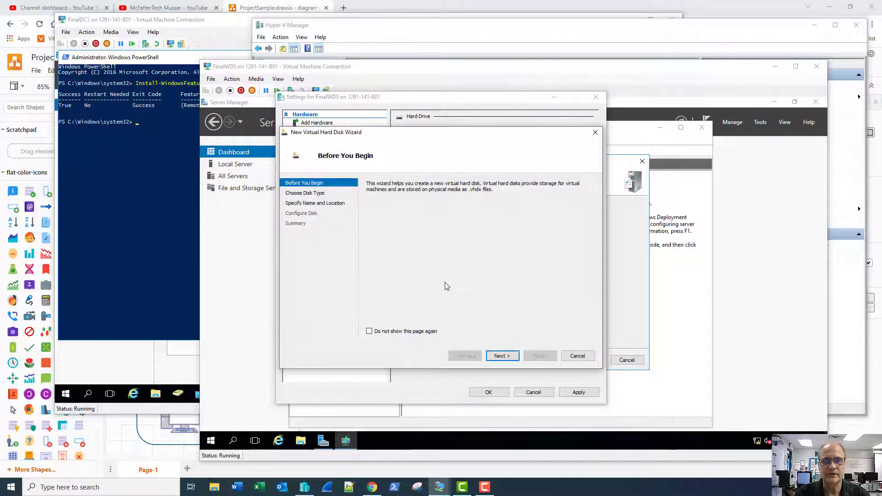
- Create a 127 GB dynamically expanding disk named ImageStorage and apply the VM settings
click(502, 357)
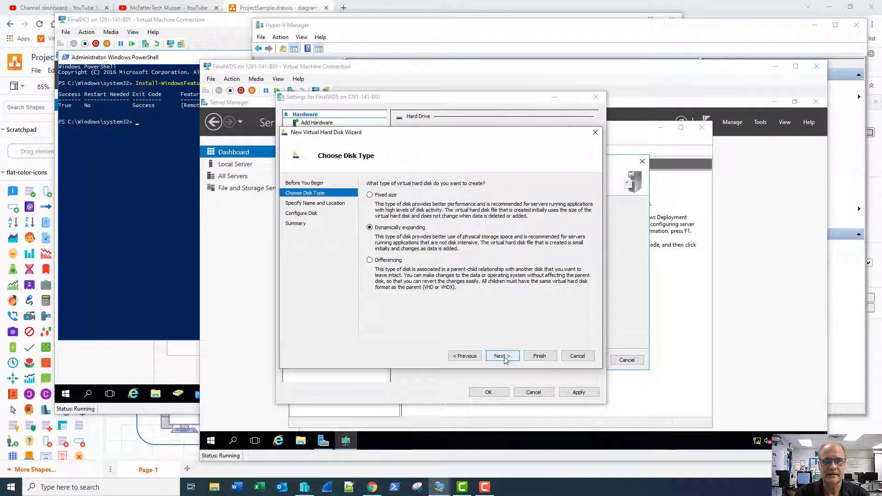
click(501, 357)
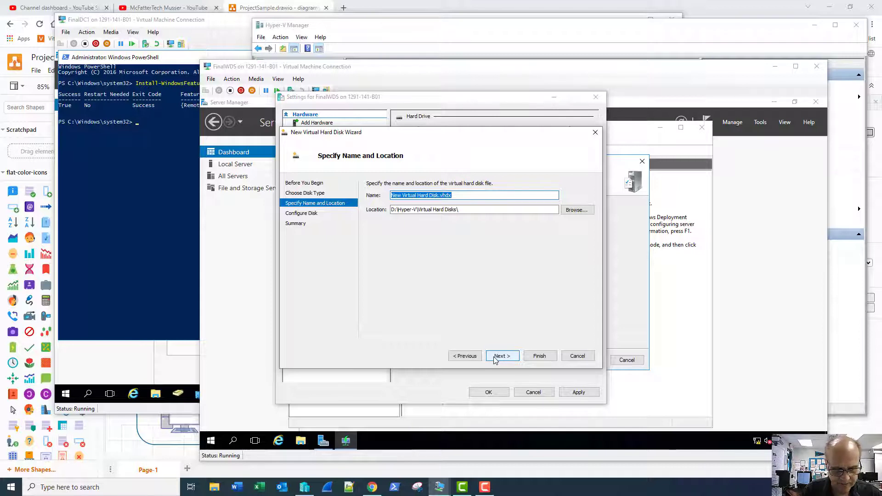
text(St)
key(BackSpace)
key(BackSpace)
text(I)
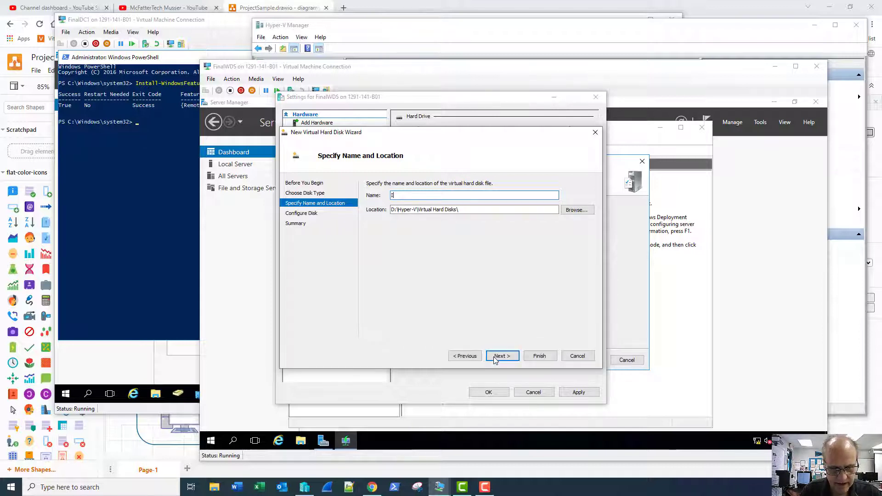
text(mageSto)
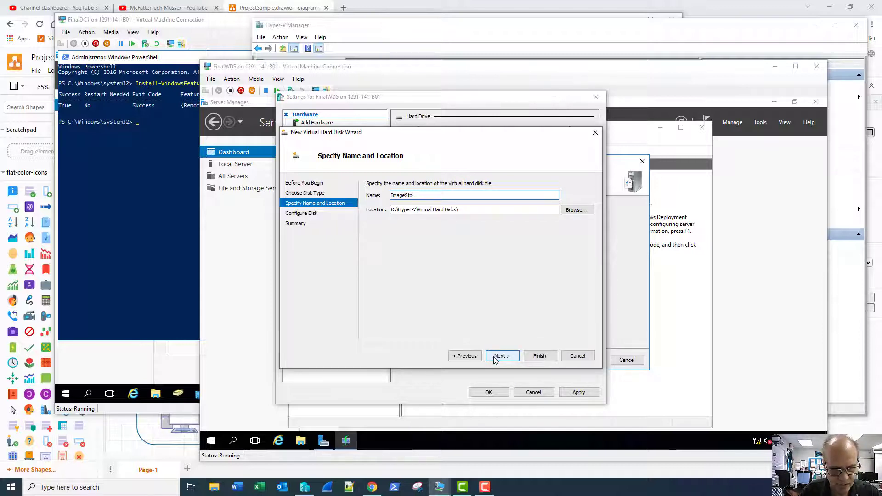
text(rage)
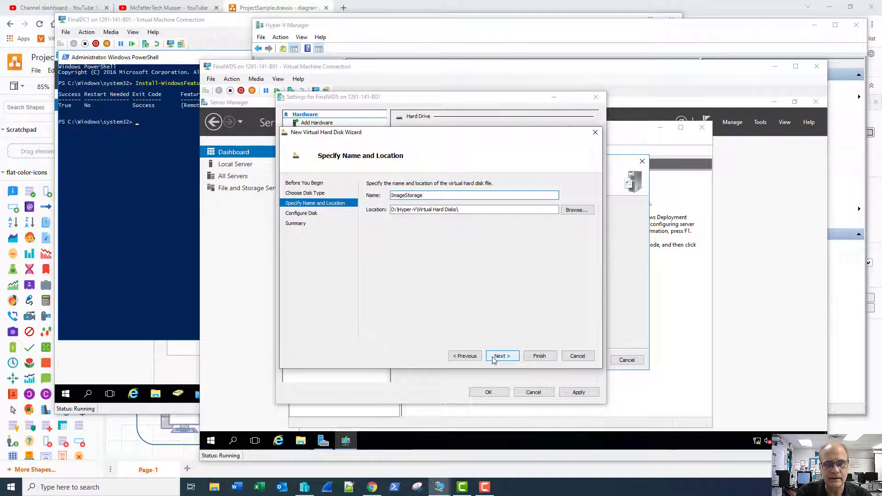
click(494, 360)
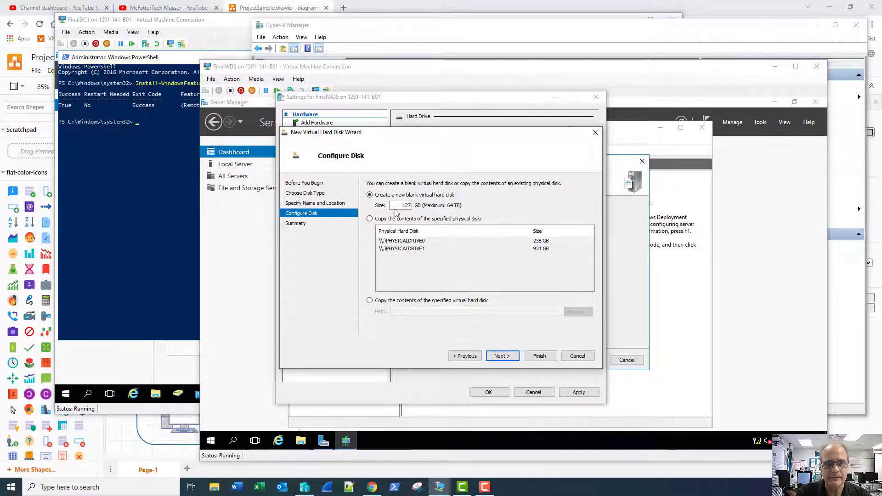
click(502, 358)
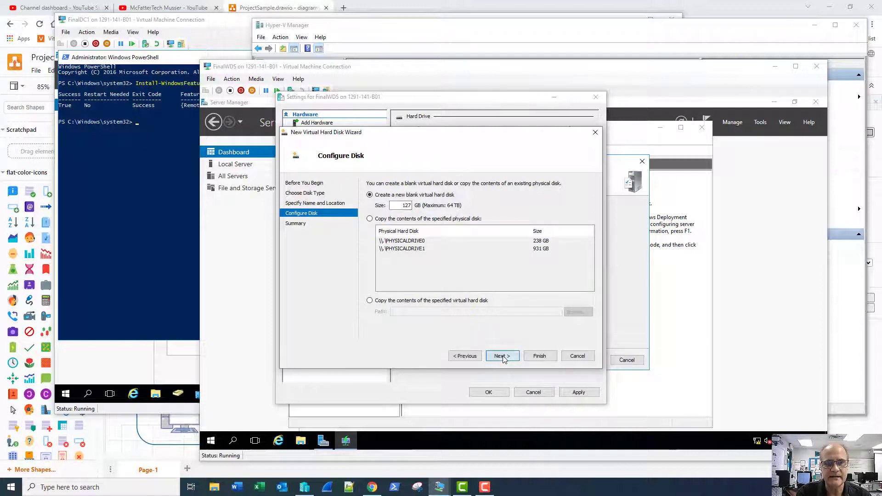
click(539, 357)
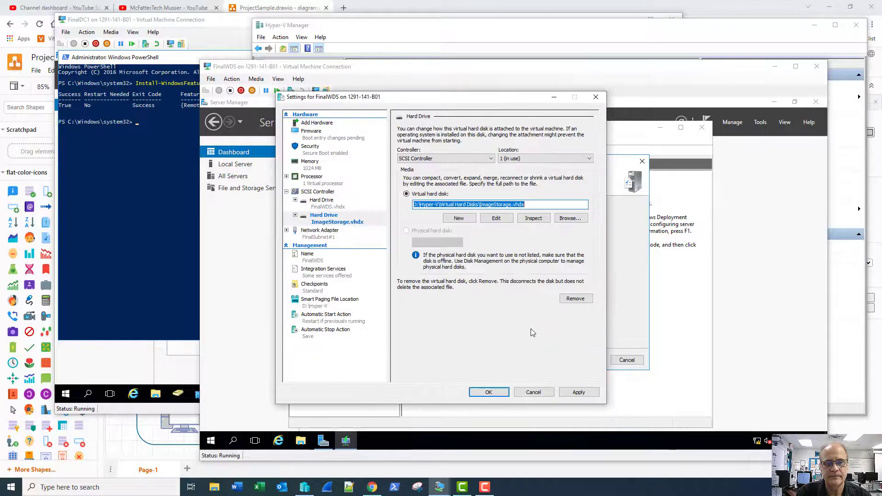
click(489, 394)
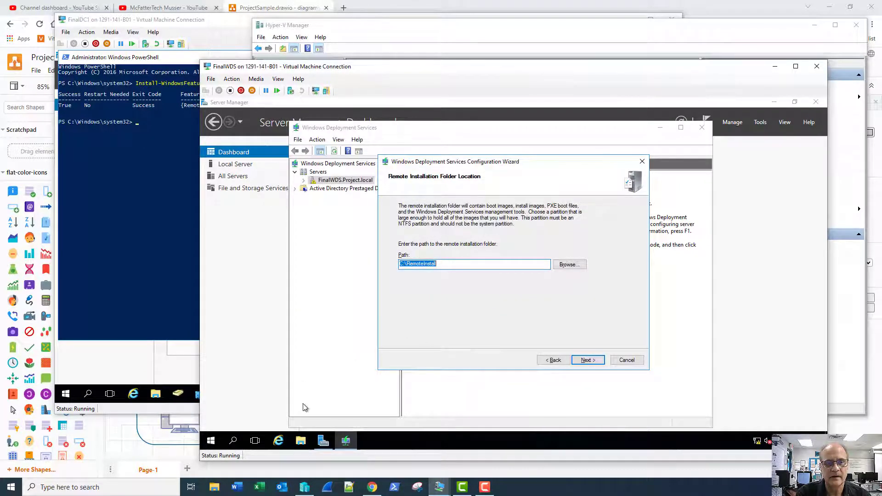
- In Disk Management, bring Disk 1 online and initialize it with the GPT partition style
right_click(213, 442)
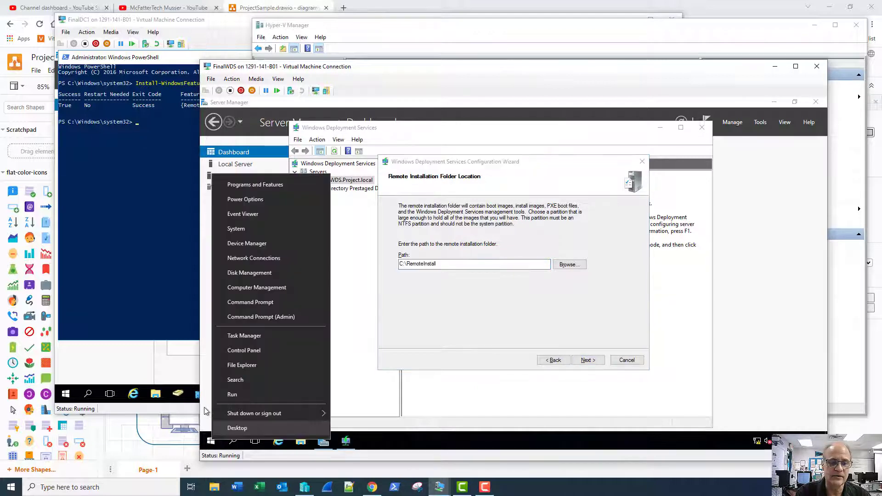
click(242, 273)
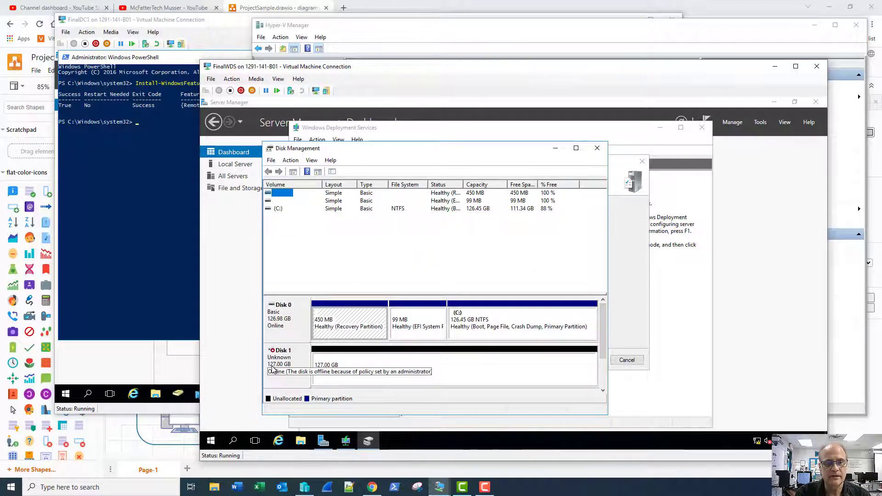
right_click(281, 372)
click(284, 372)
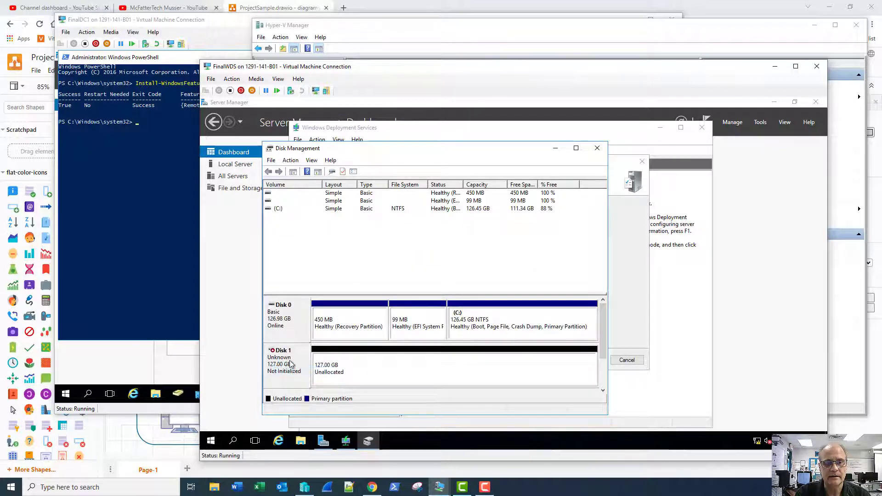
right_click(294, 364)
click(317, 367)
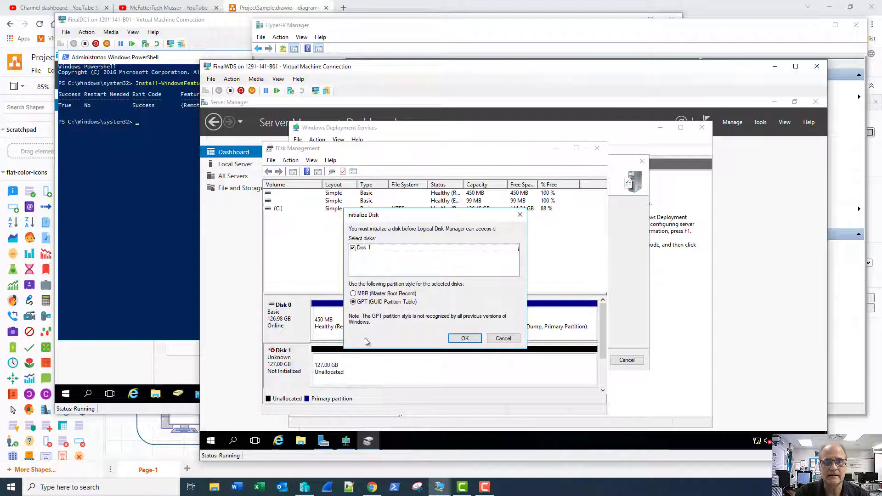
click(465, 339)
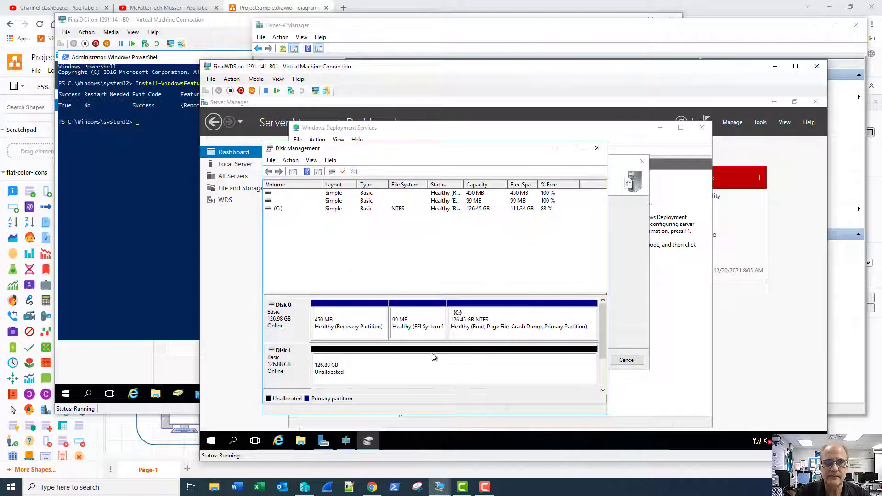
- Create a full-size NTFS simple volume labelled ImageStorage on Disk 1, then close Disk Management
right_click(404, 365)
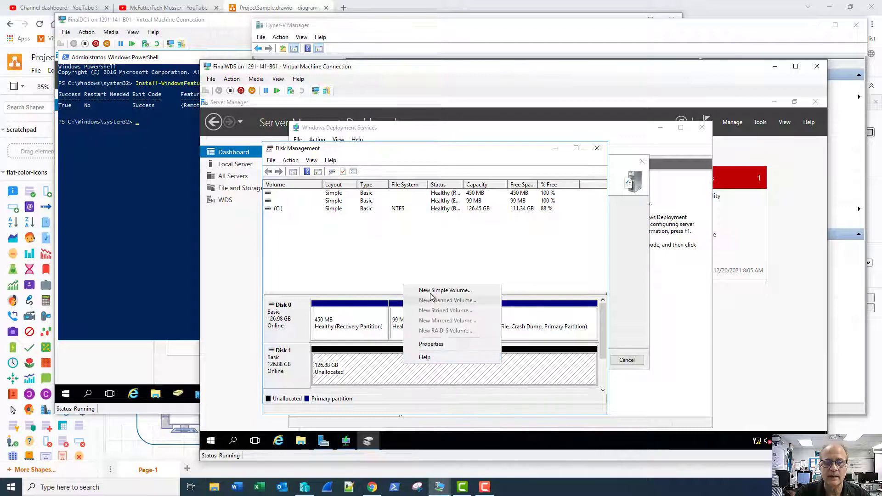
click(432, 291)
click(442, 358)
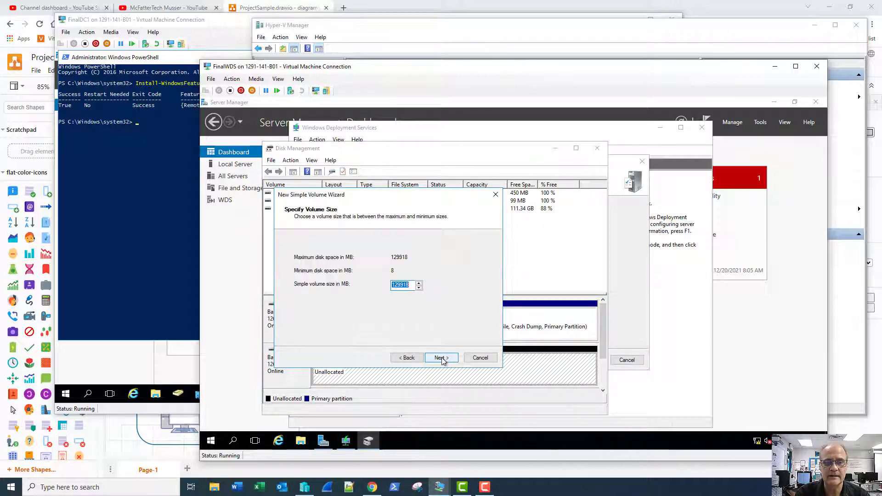
click(442, 359)
click(442, 358)
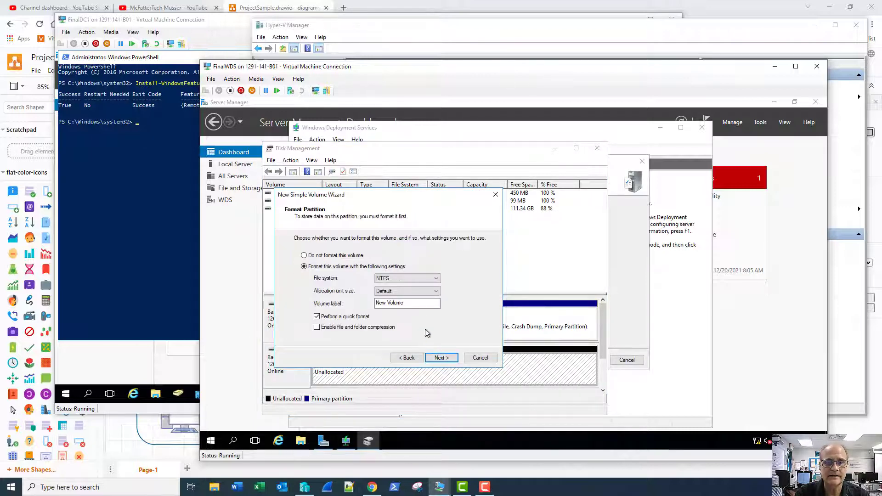
drag(419, 307, 375, 304)
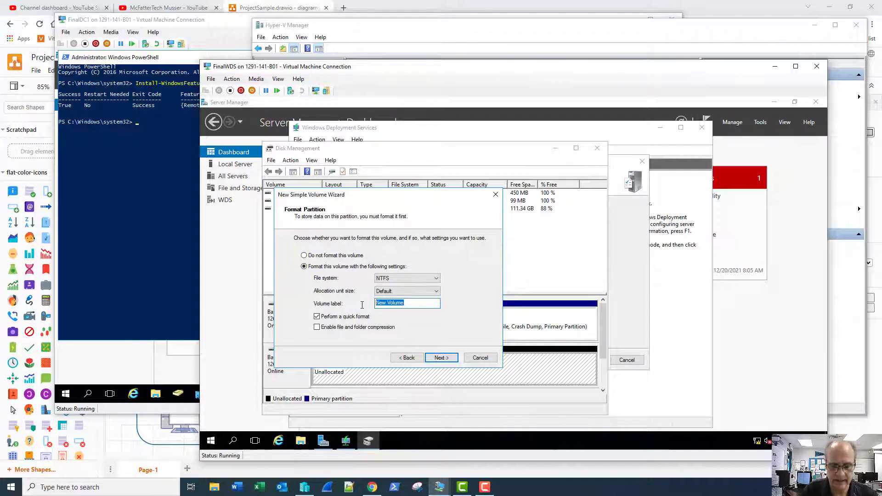
text(Image)
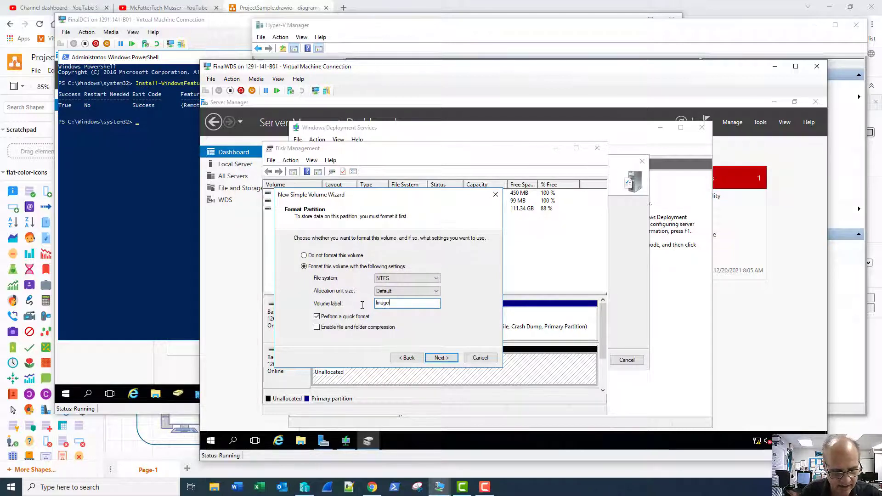
text(Storage)
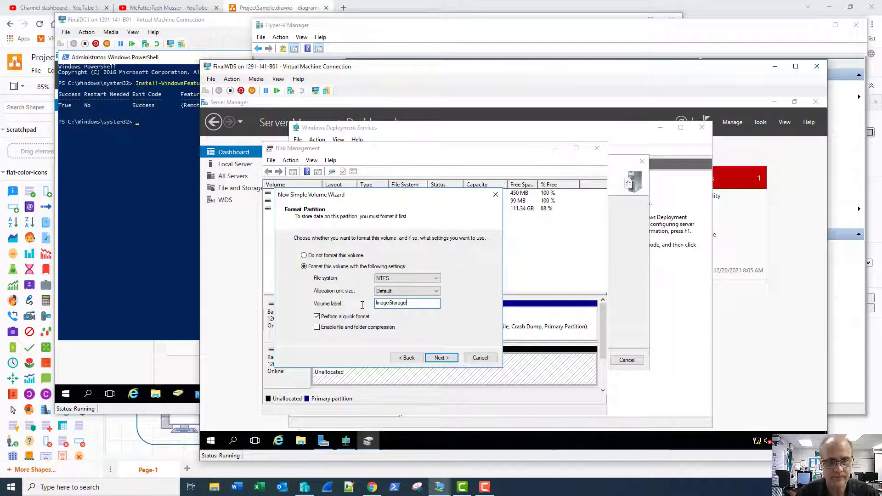
click(439, 358)
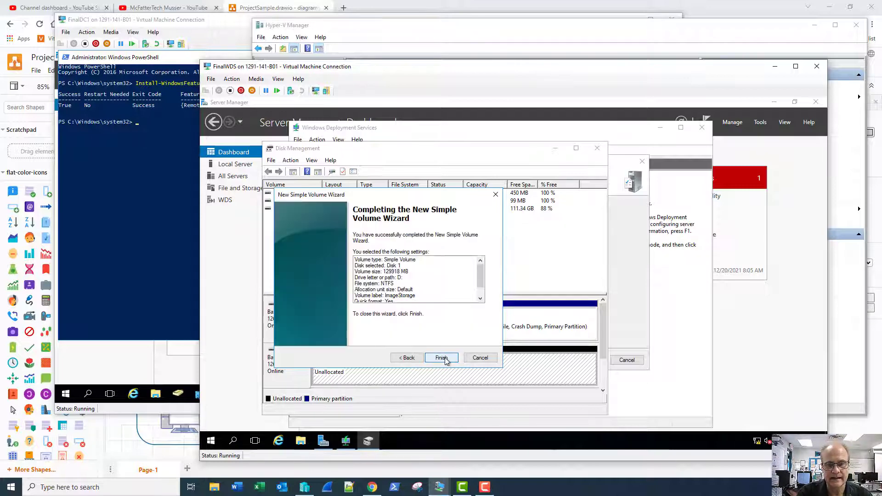
click(440, 358)
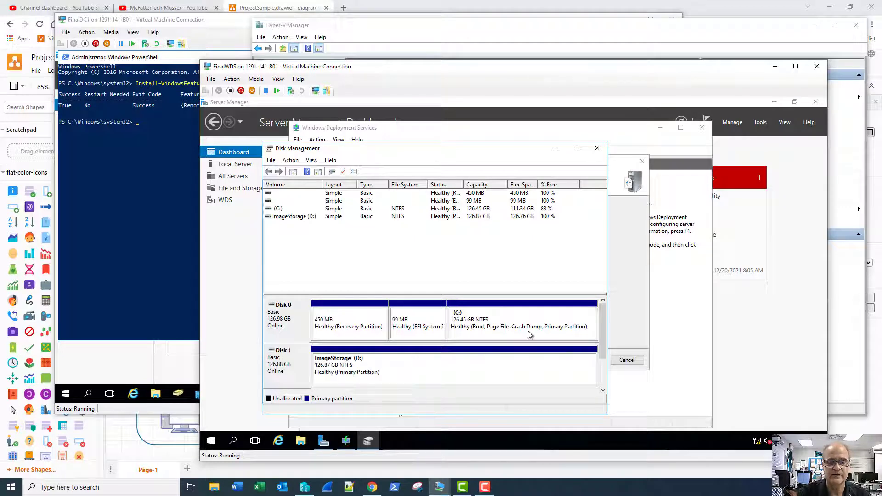
click(597, 149)
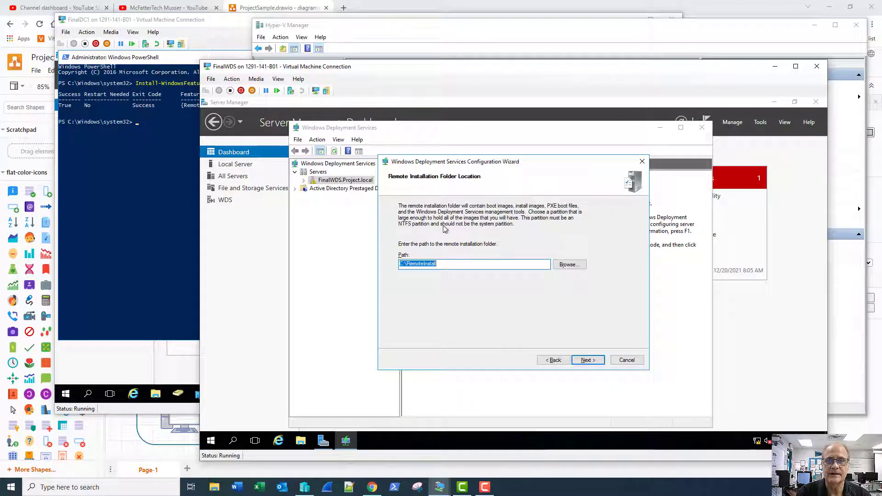
- Change the remote installation folder to D:\RemoteInstall and complete the WDS configuration without adding images
click(404, 265)
key(BackSpace)
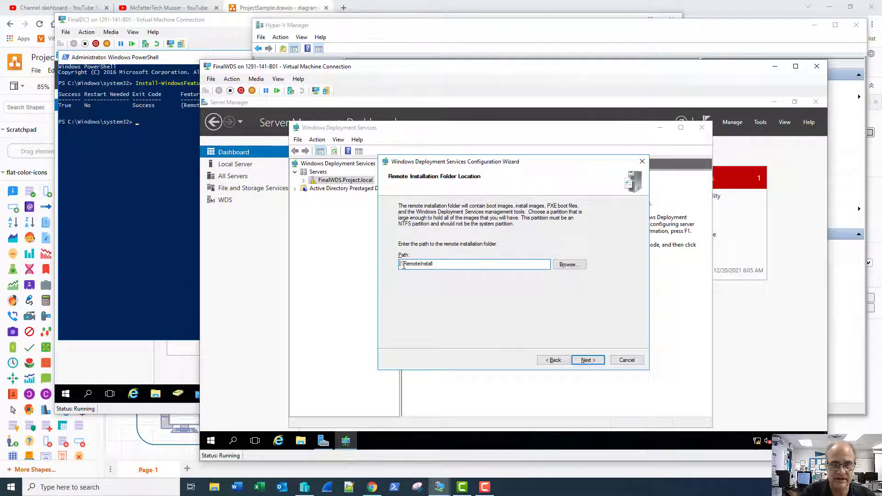
text(D:)
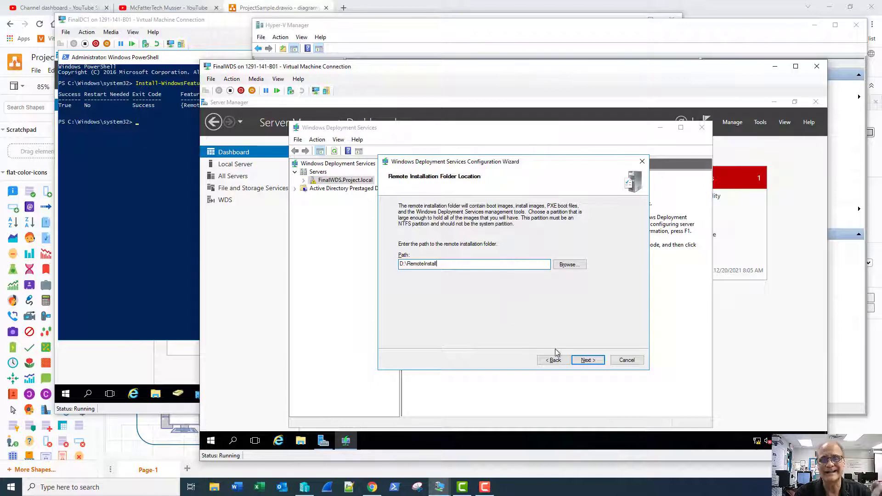
click(589, 360)
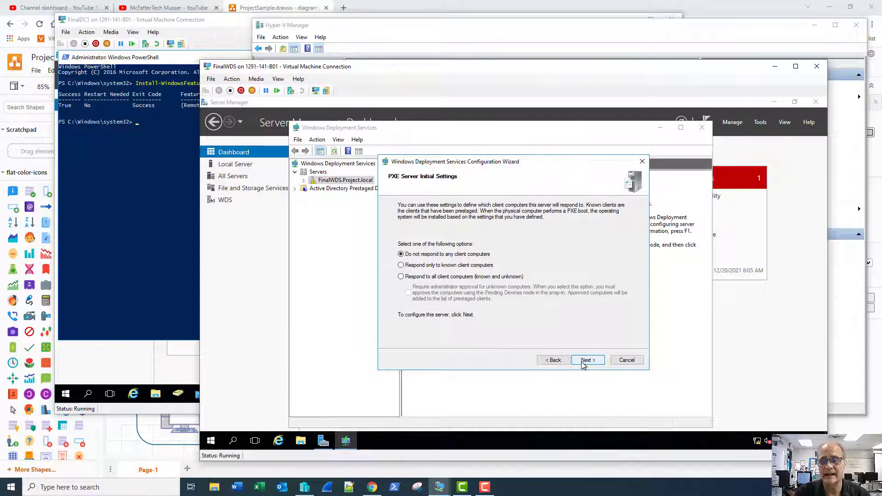
click(590, 363)
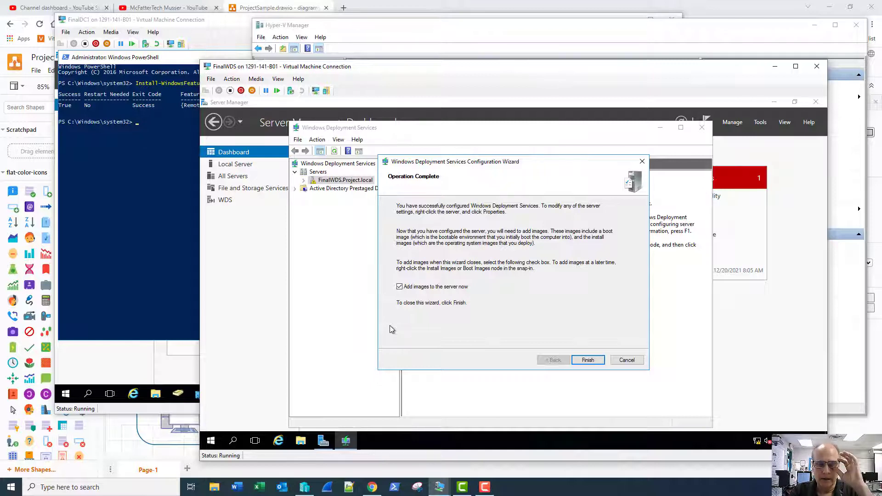
click(399, 287)
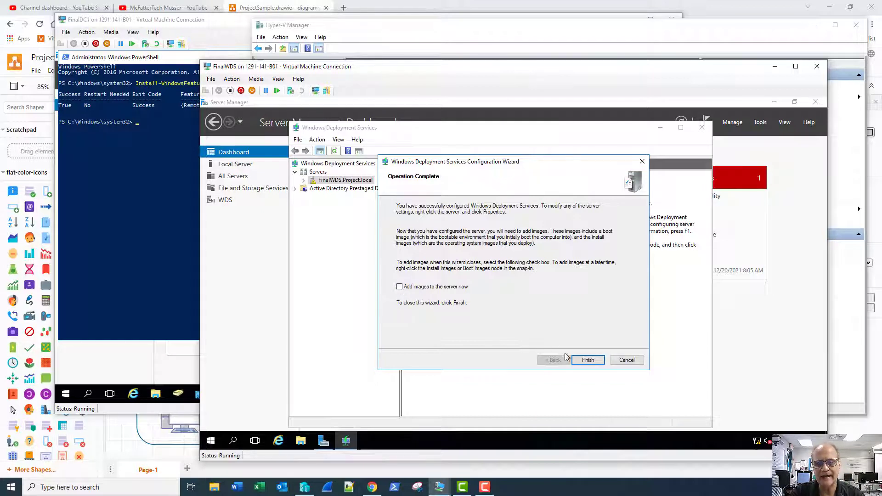
click(587, 360)
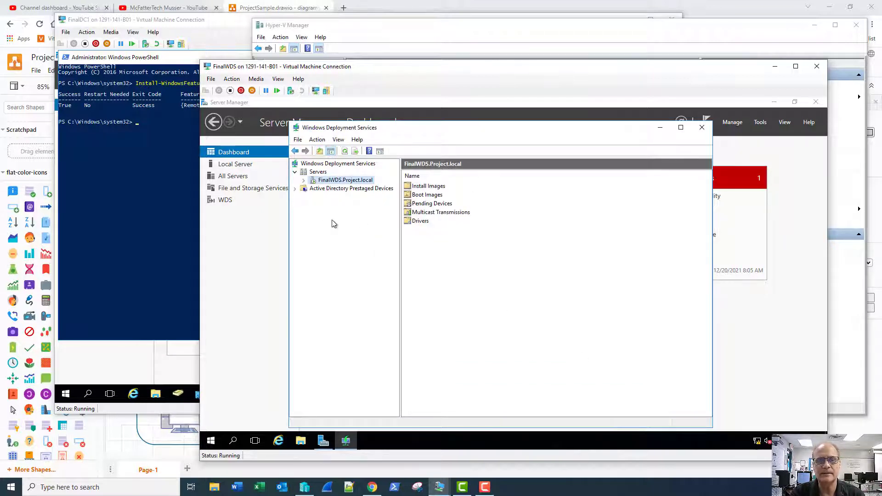
- Expand FinalWDS.Project.local and start an Add Image Group on Install Images
click(303, 180)
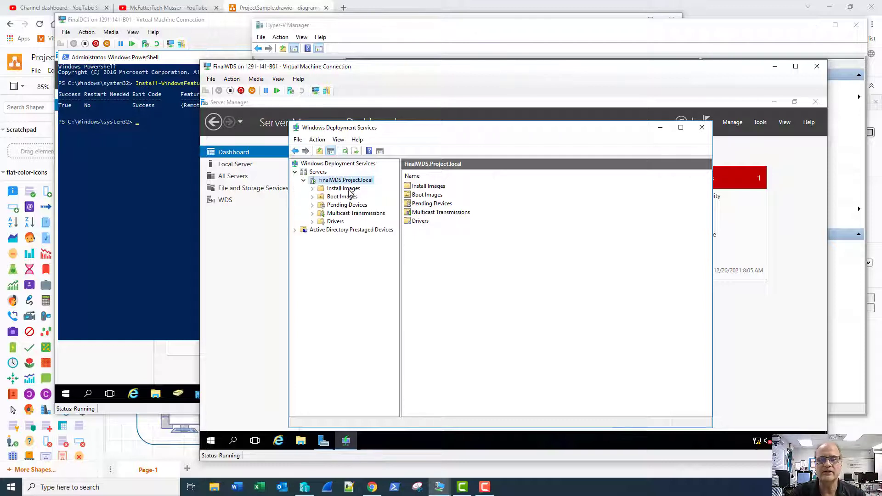
right_click(334, 197)
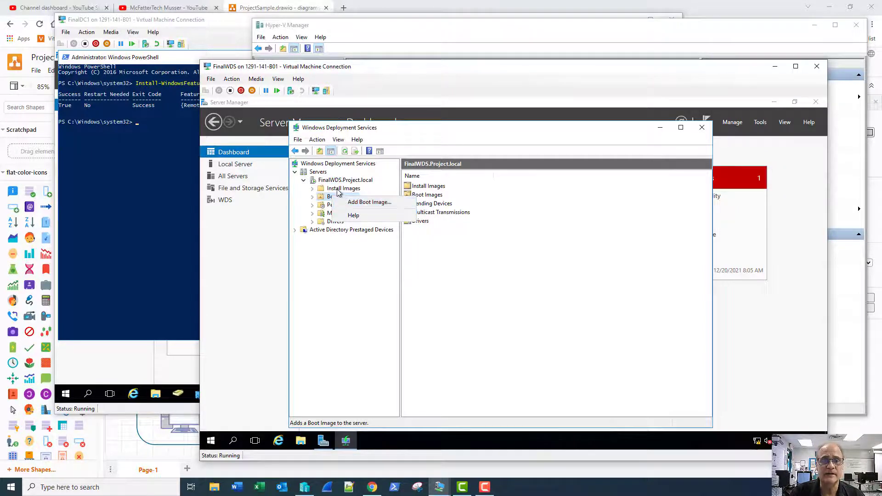
click(337, 189)
click(338, 190)
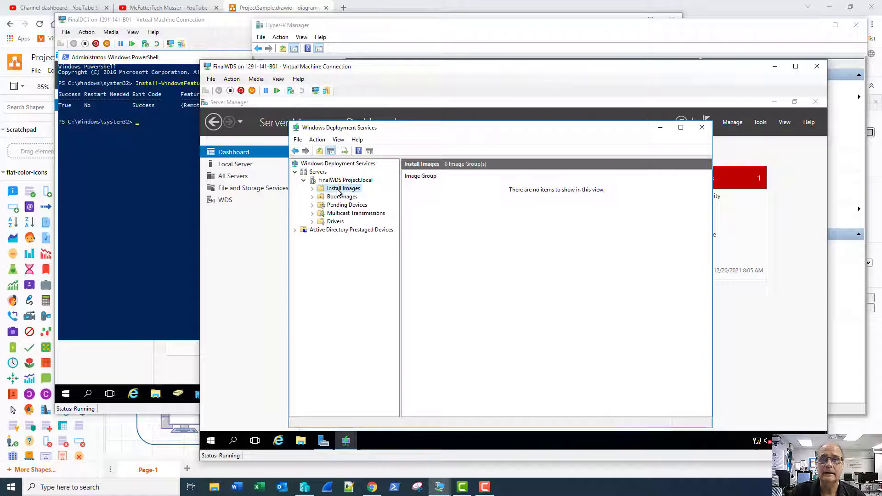
right_click(339, 191)
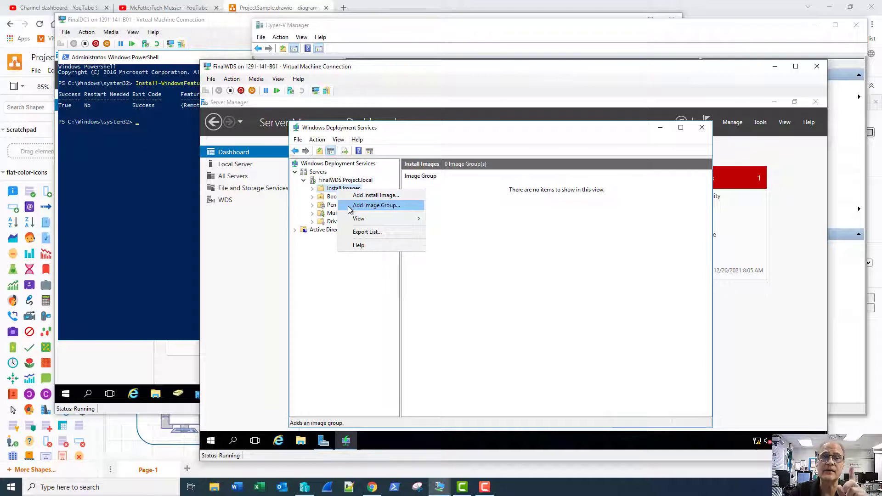
click(349, 208)
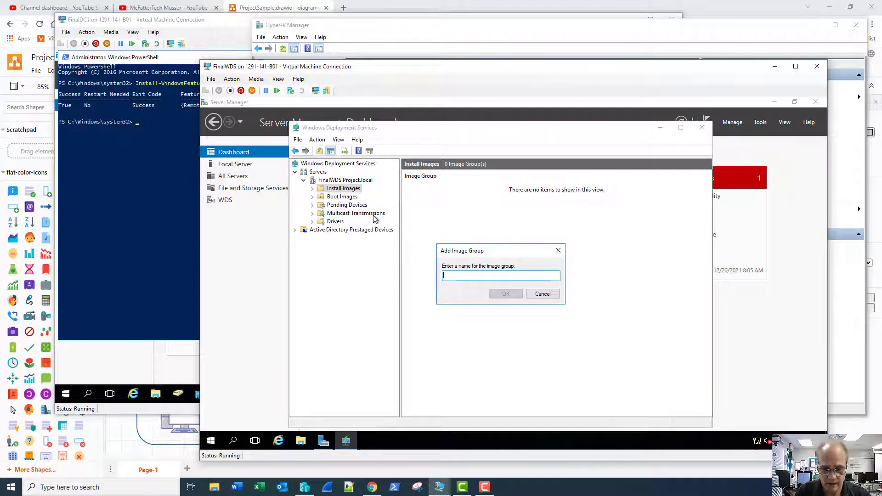
- Create the image groups 'Windows Server' and 'Windows 10' under Install Images
text(Win)
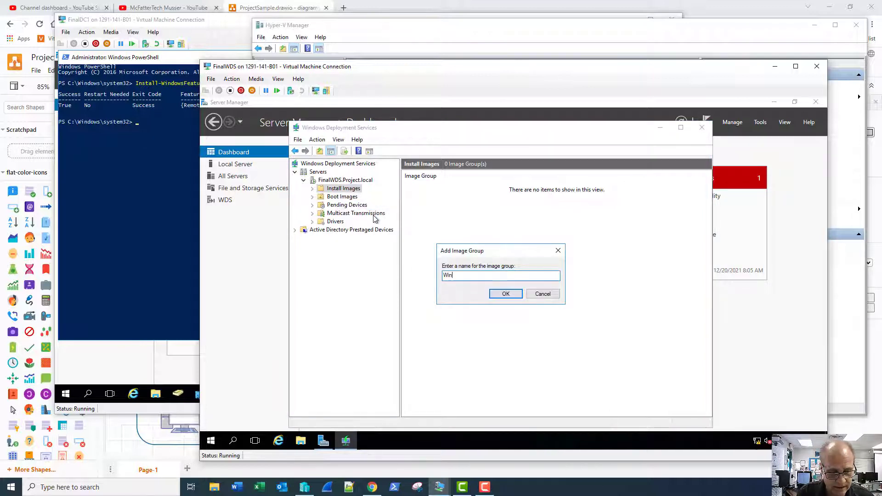
text(dows Serve)
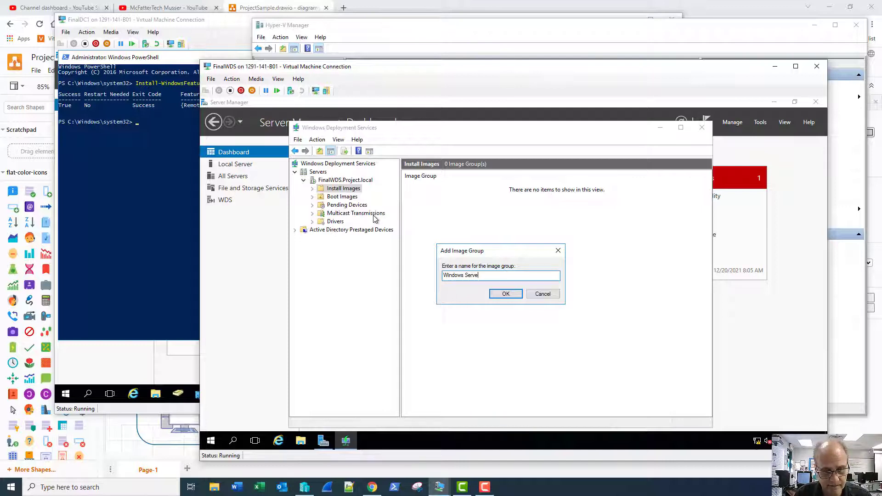
text(r)
key(Return)
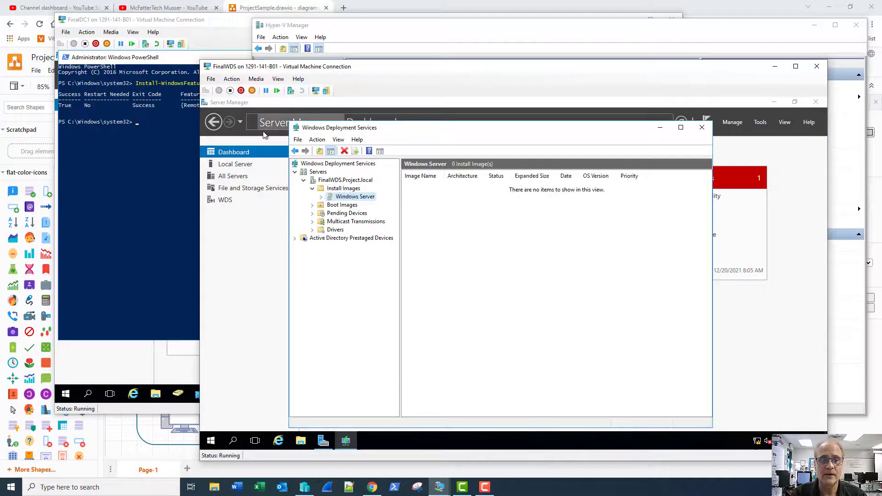
right_click(343, 189)
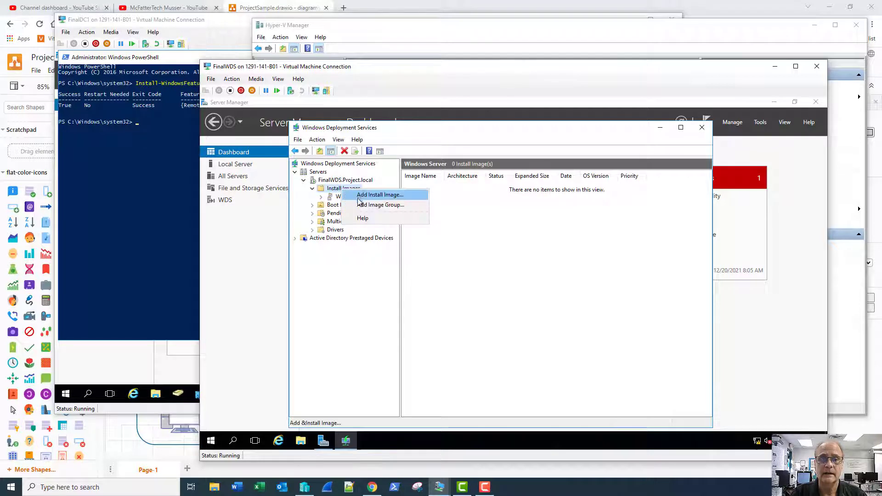
click(360, 205)
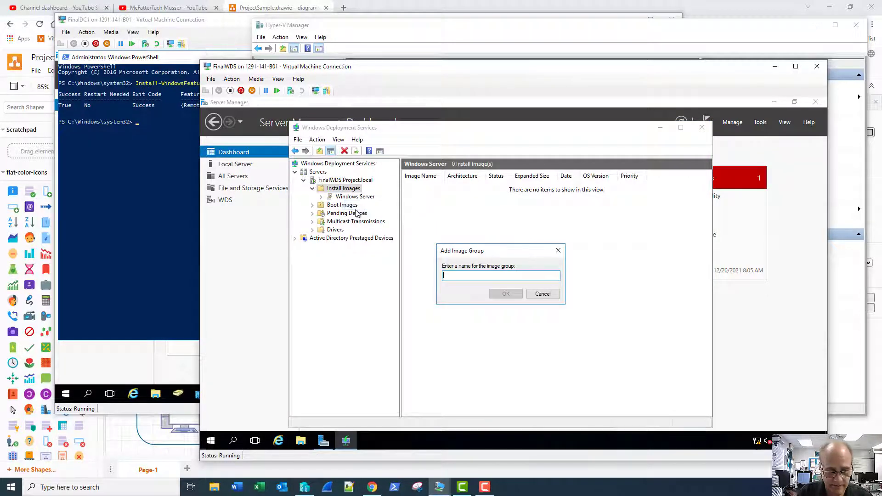
text(Windows 1)
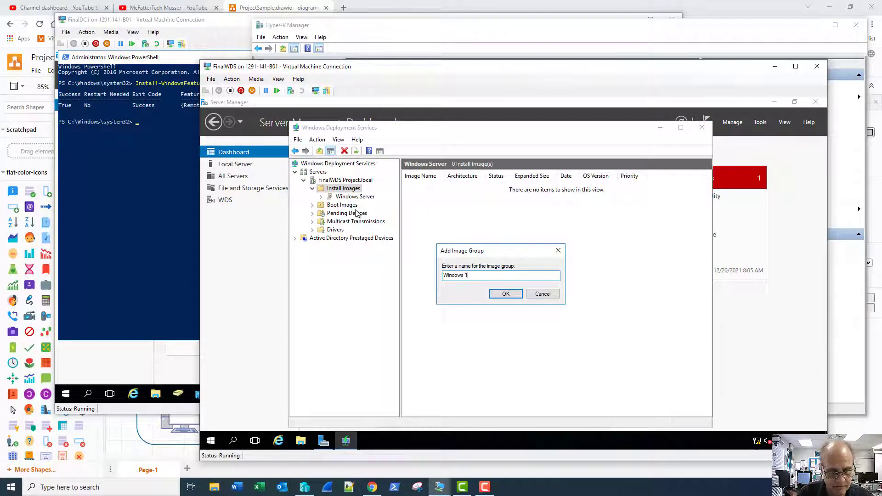
text(0)
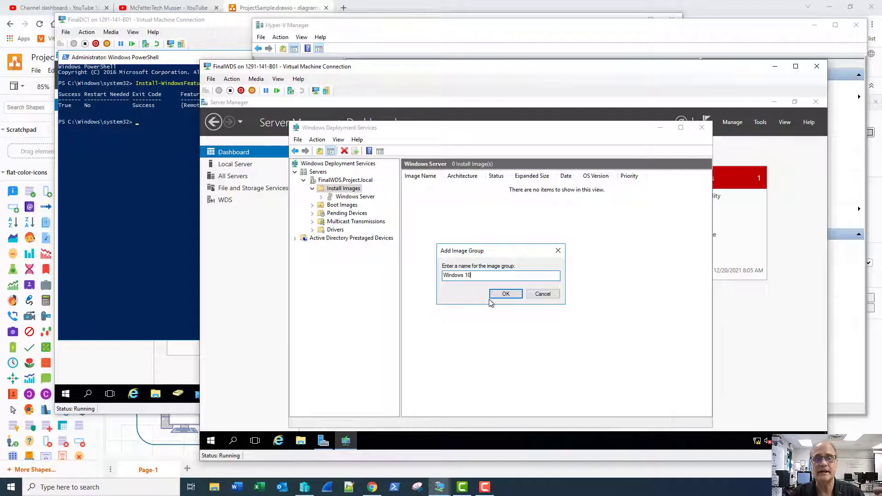
click(505, 296)
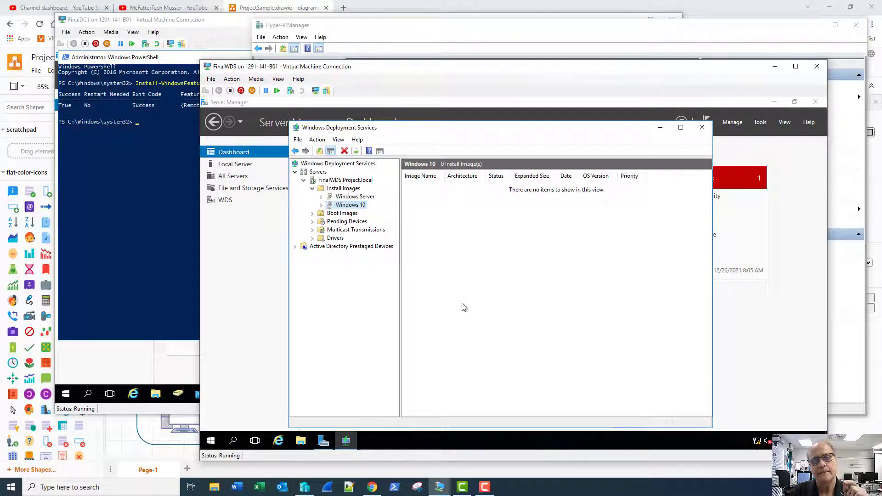
- Add a SCSI DVD drive to FinalWDS loaded with Windows_Server_2016_Datacenter_EVAL_en-us_14393_refresh.ISO
click(211, 80)
click(229, 89)
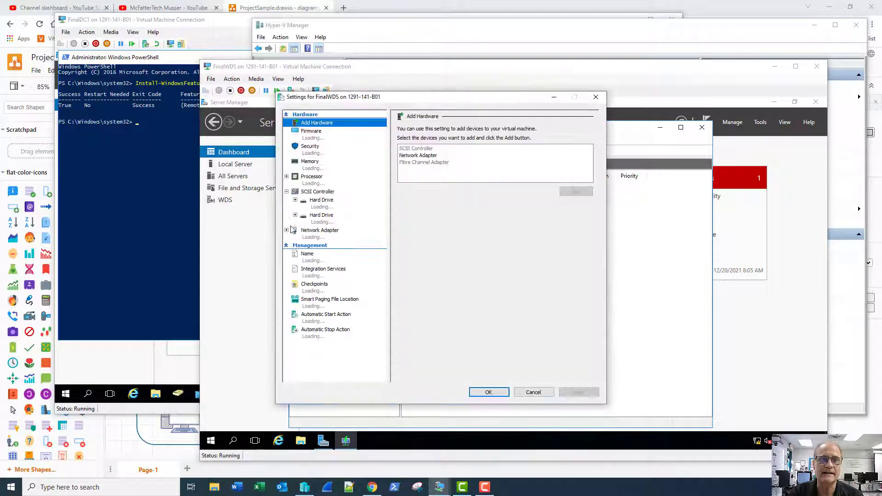
click(321, 192)
click(411, 161)
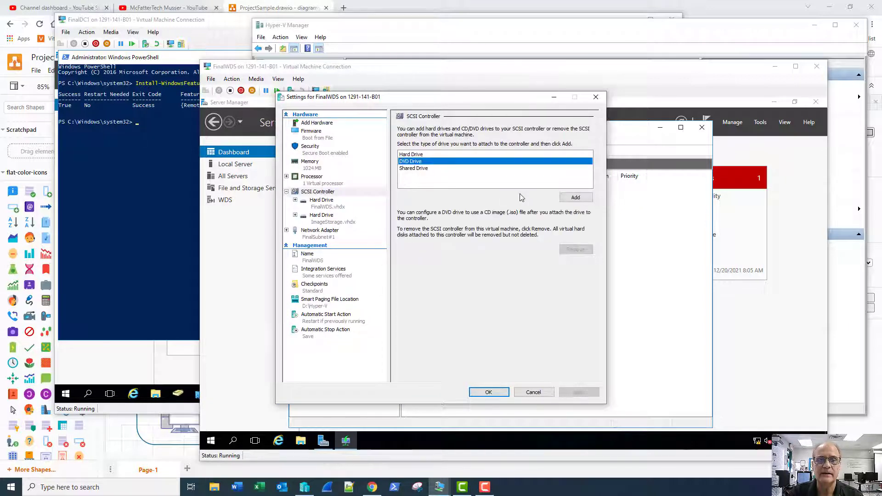
click(576, 198)
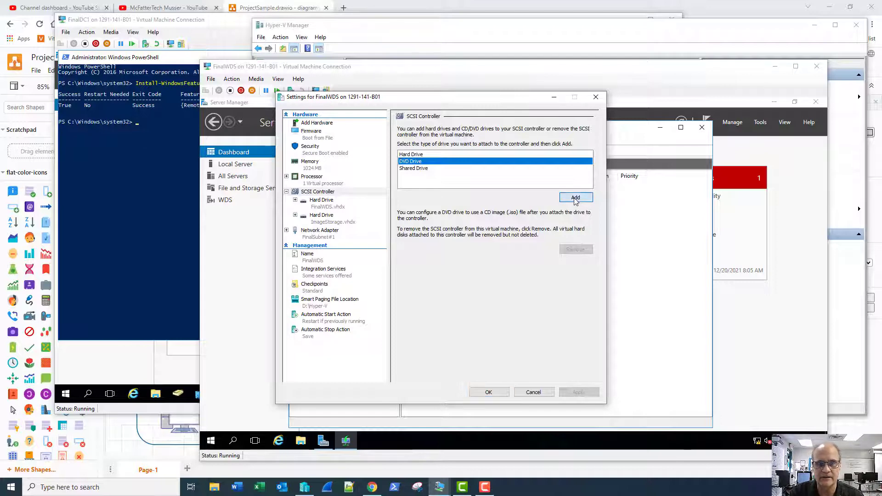
click(415, 188)
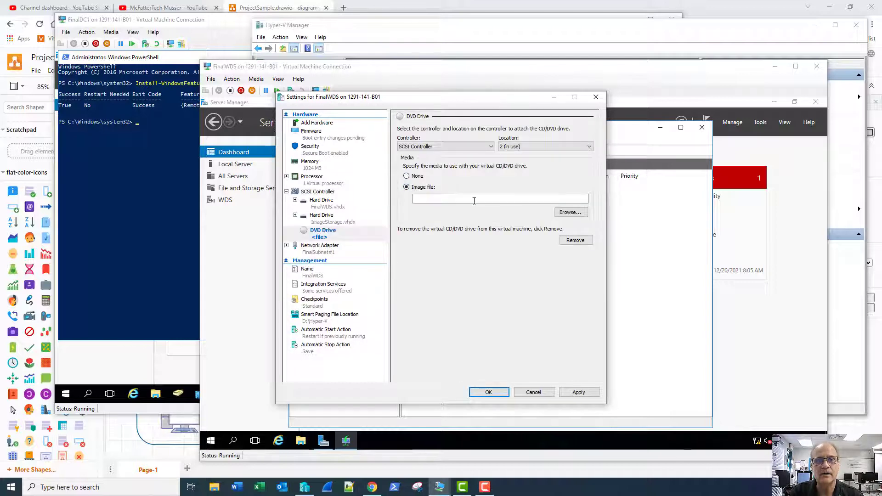
click(569, 212)
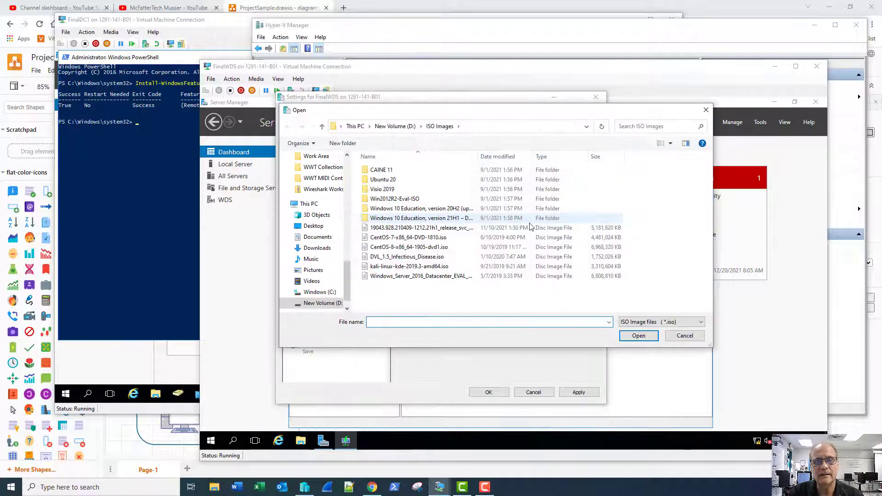
click(422, 278)
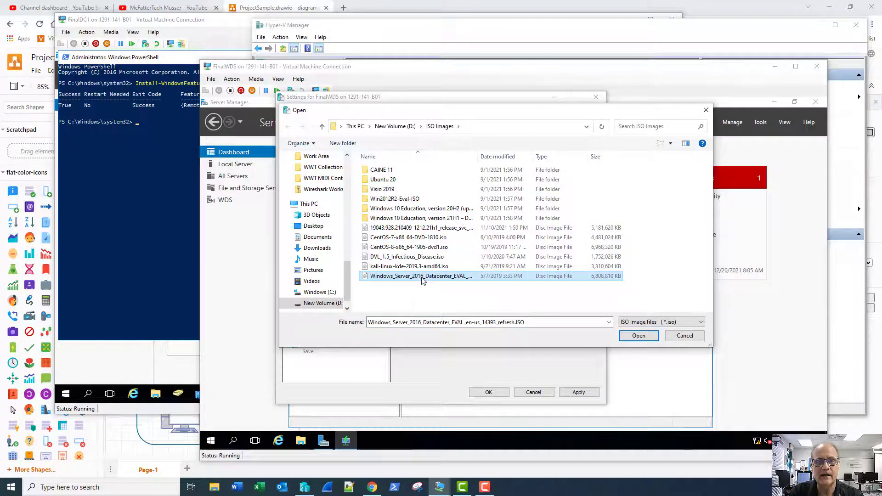
click(640, 338)
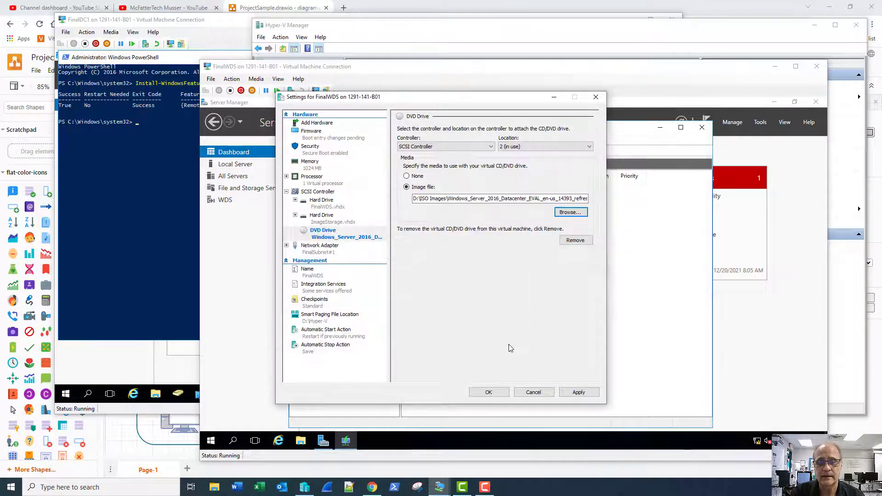
click(490, 391)
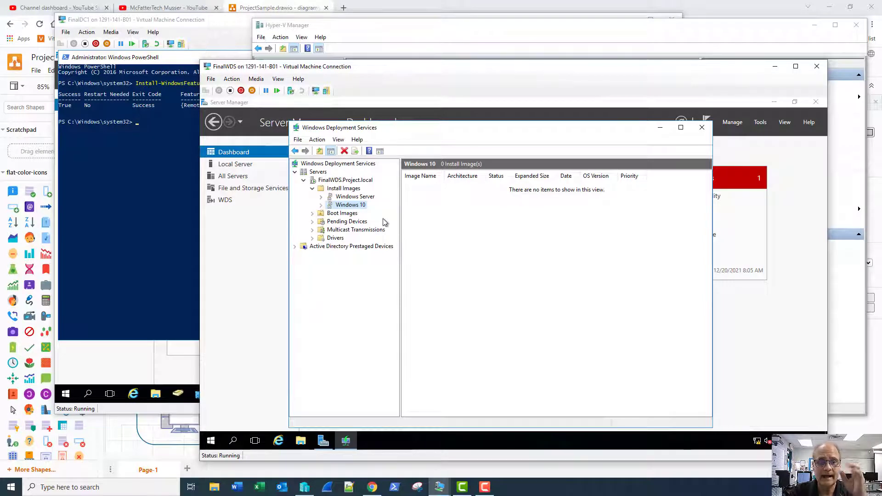
- Browse to the sources folder on DVD Drive (E:) and select boot.wim
click(341, 214)
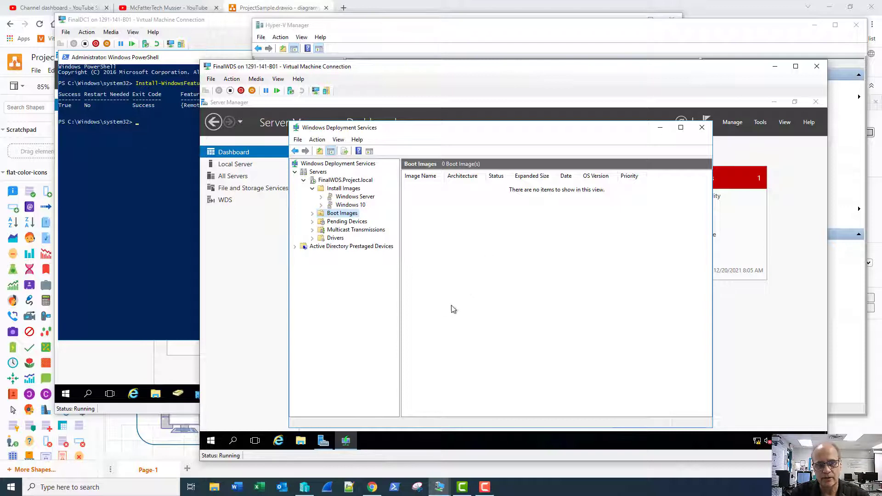
click(302, 441)
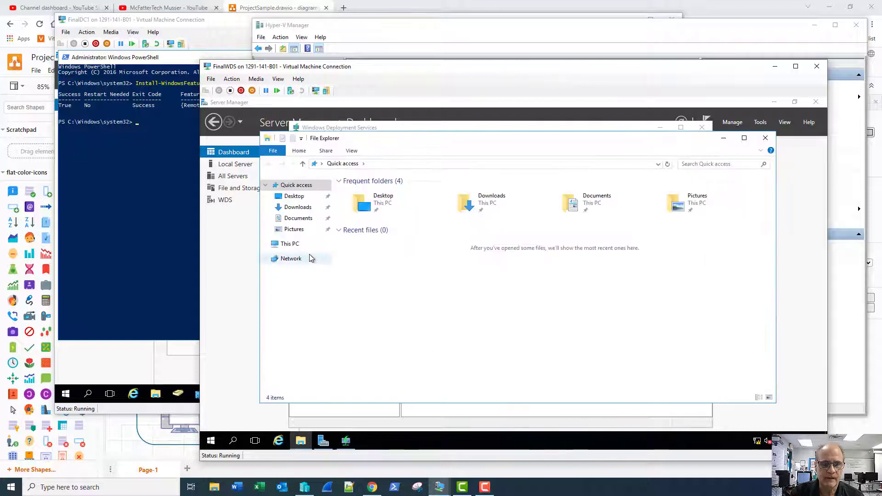
click(288, 244)
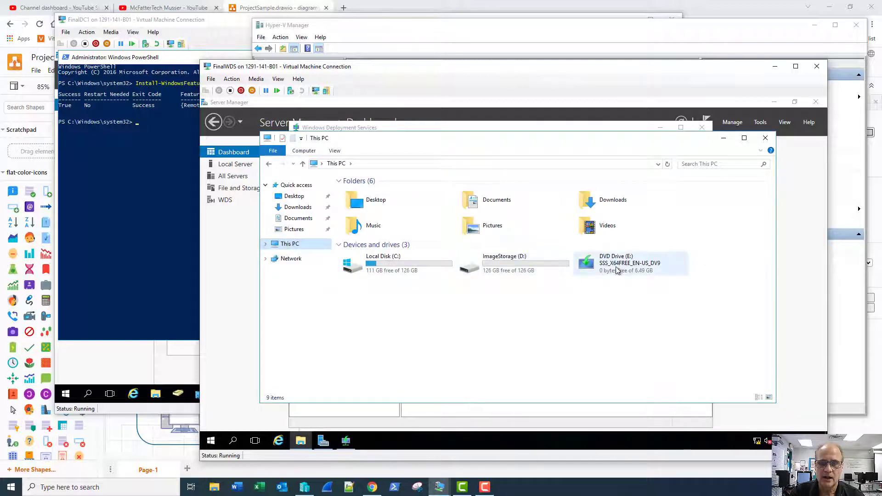
double_click(617, 270)
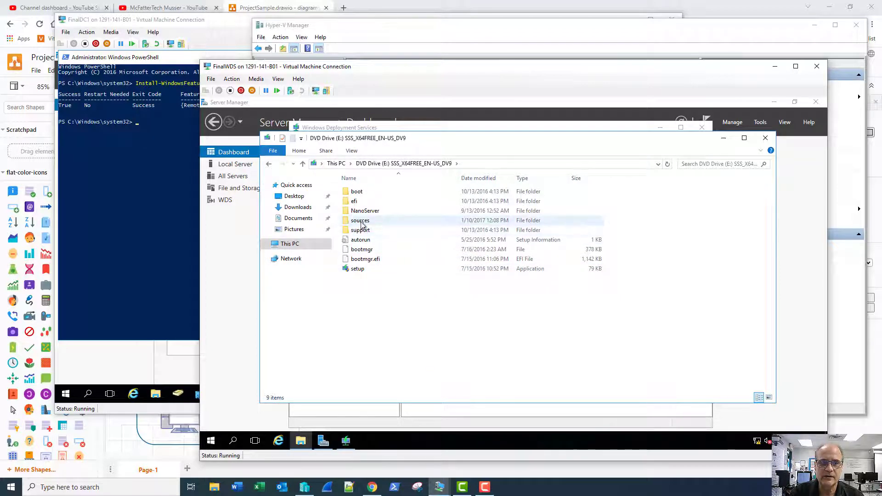
double_click(361, 222)
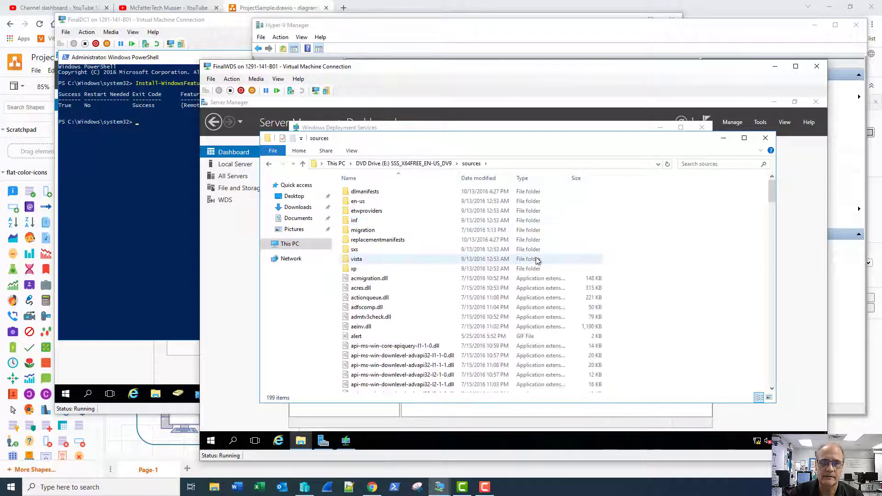
scroll(542, 261, down, 10)
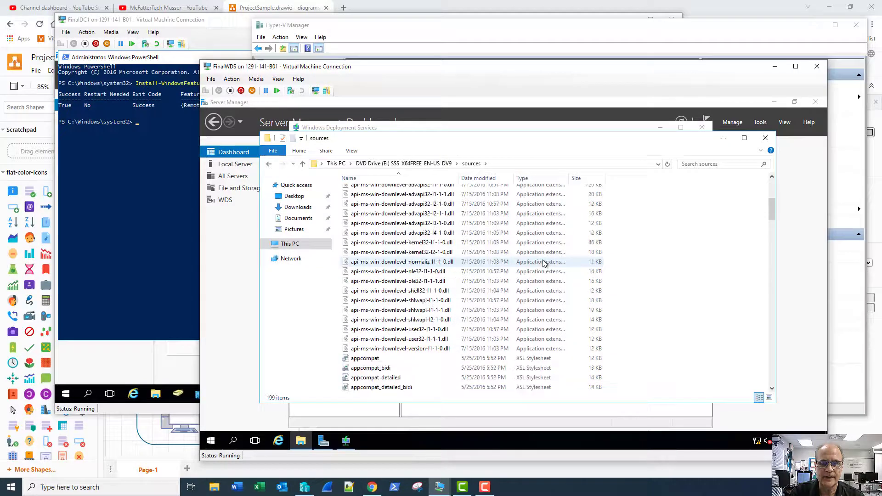
scroll(542, 263, down, 1)
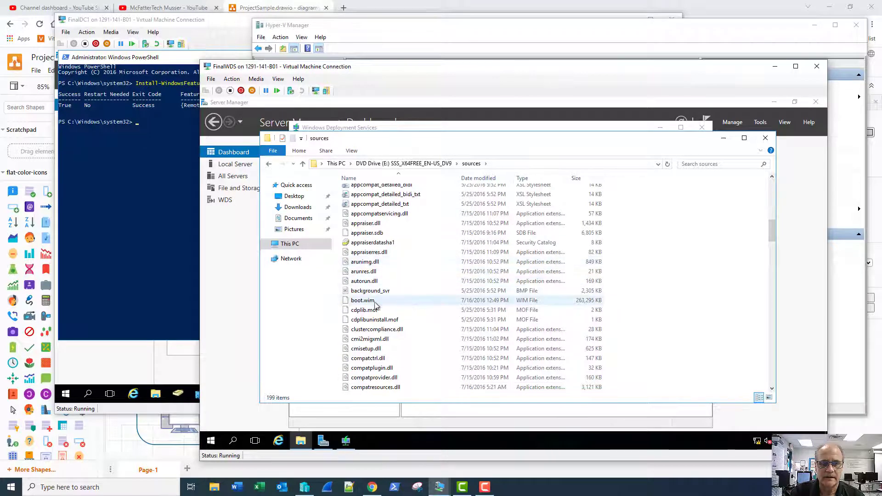
click(366, 302)
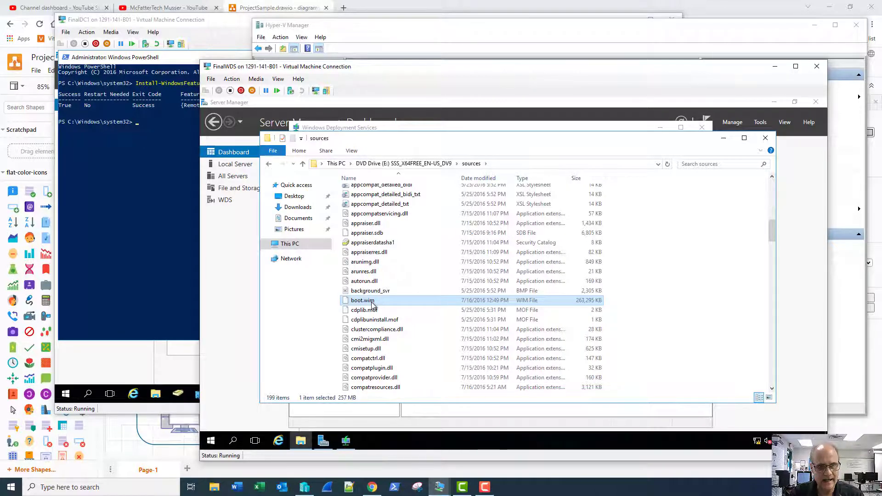
- Open a second File Explorer window at Quick access
click(435, 130)
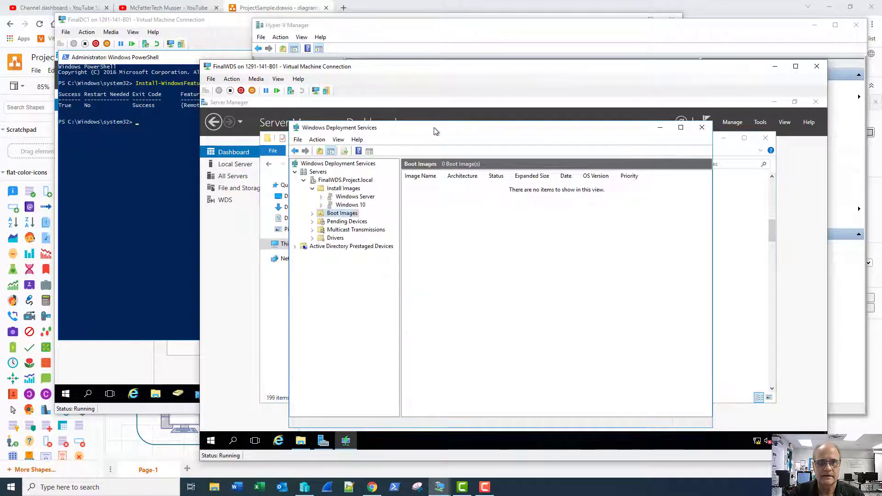
click(299, 443)
right_click(299, 443)
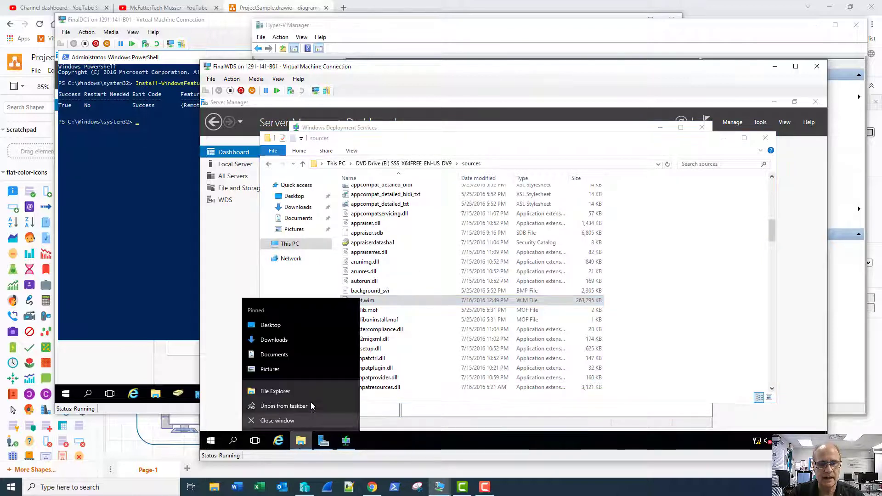
click(280, 392)
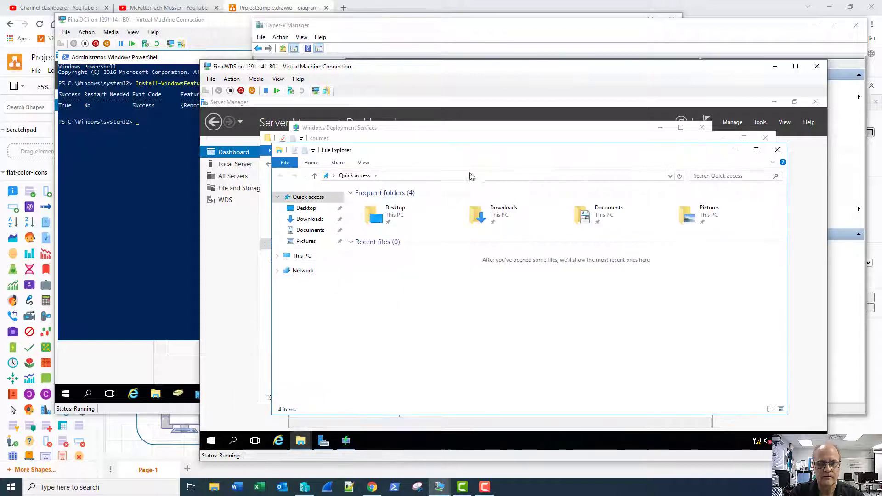
- Create an ImageCopy folder on ImageStorage (D:) and paste boot.wim into it
click(323, 256)
double_click(523, 280)
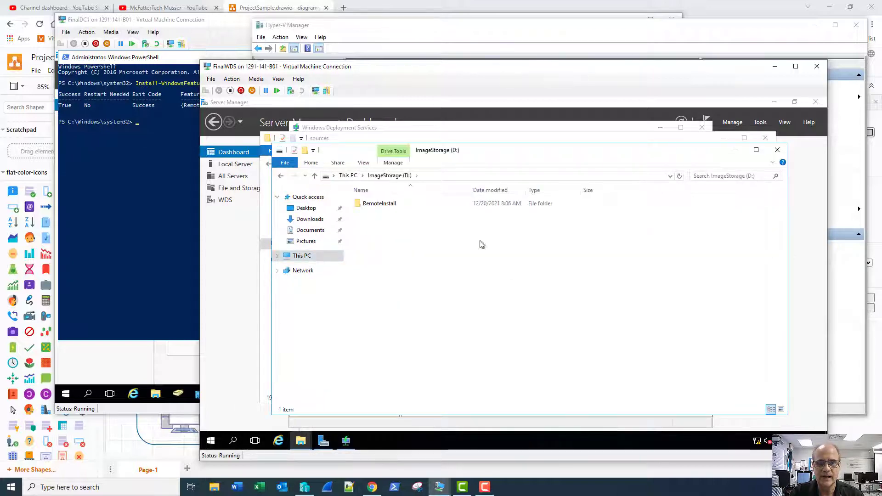
click(305, 151)
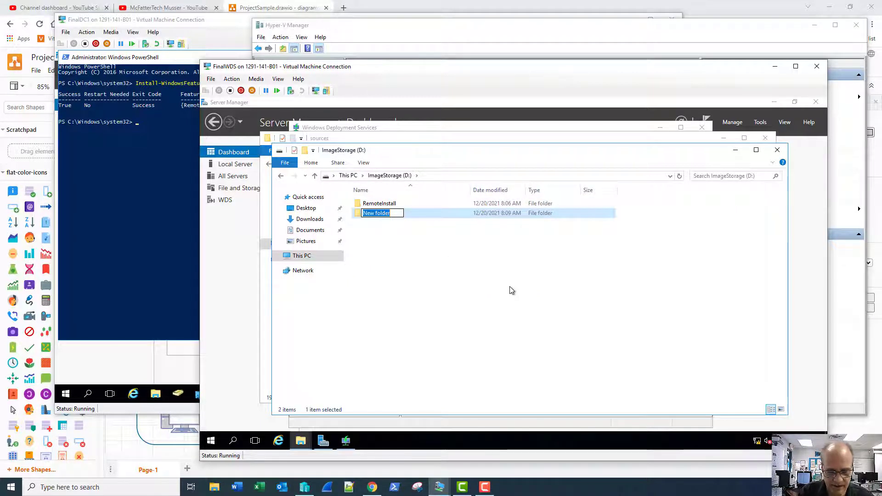
text(I)
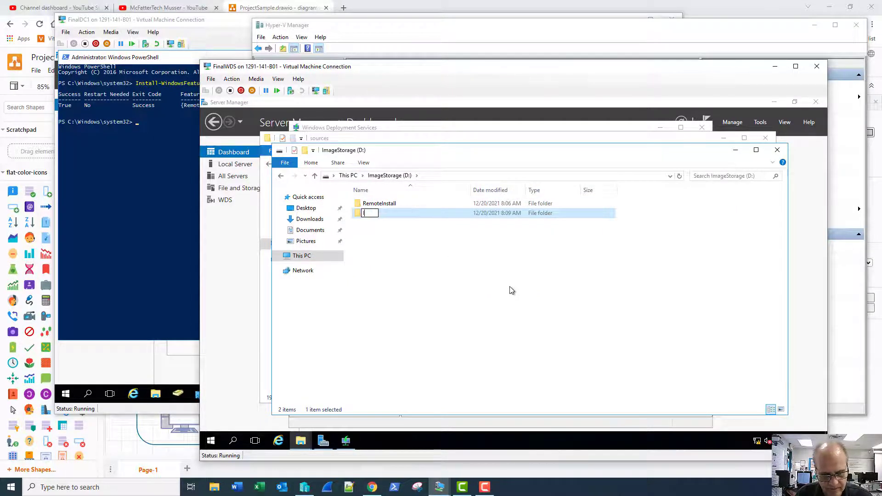
text(mageCopy)
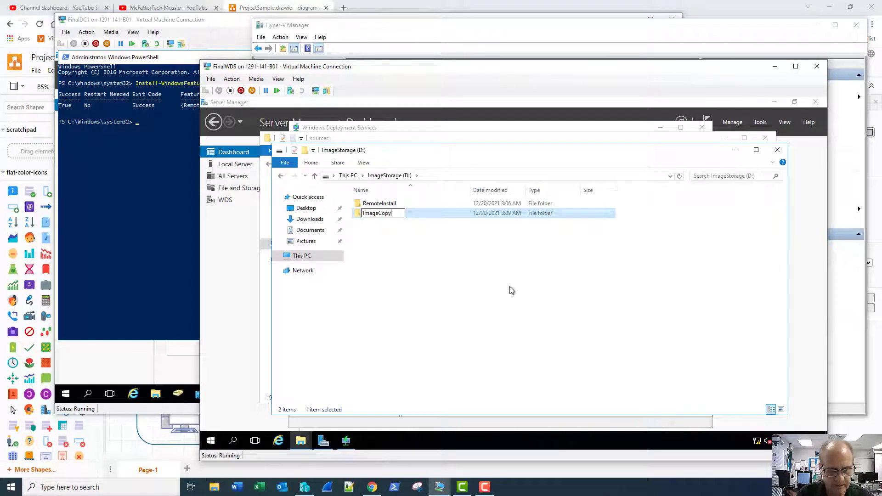
key(Return)
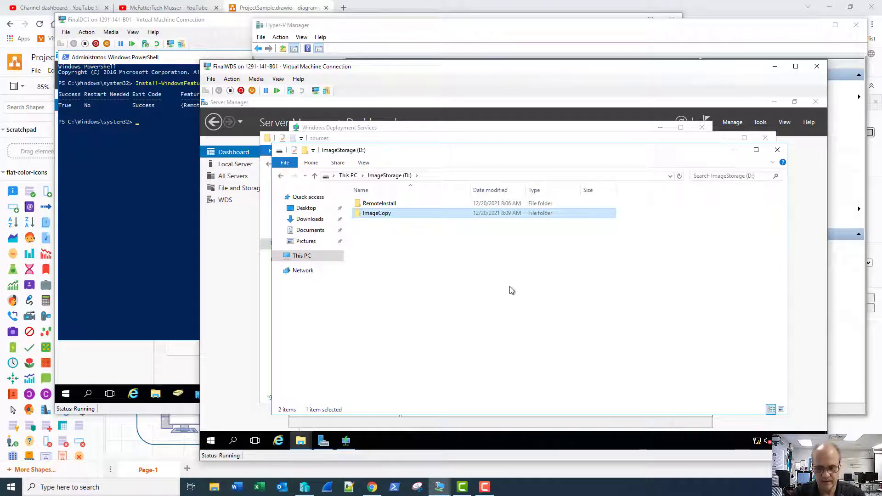
key(Return)
key(ctrl+v)
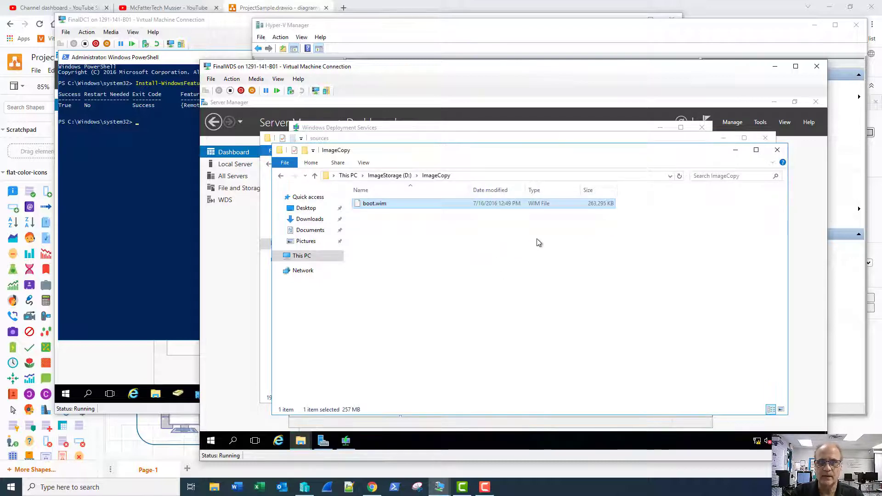
- Select install.wim in the DVD sources folder for copying
key(alt+Tab)
scroll(487, 281, down, 10)
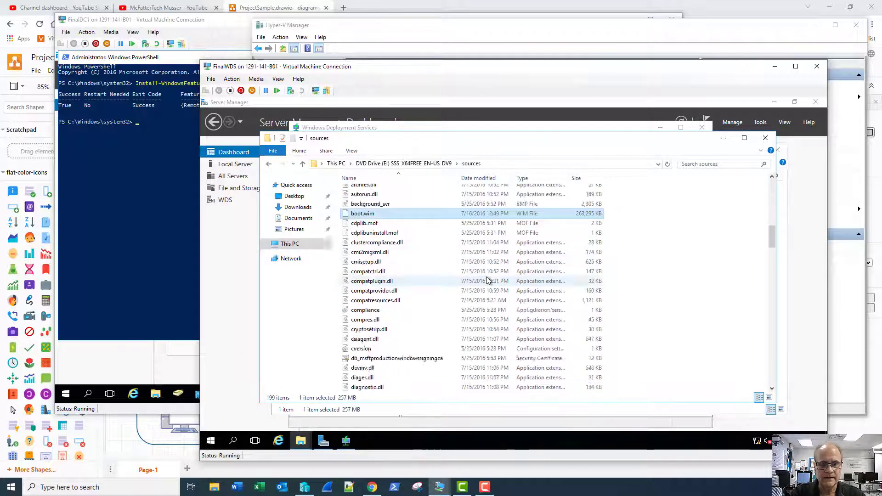
scroll(487, 278, down, 4)
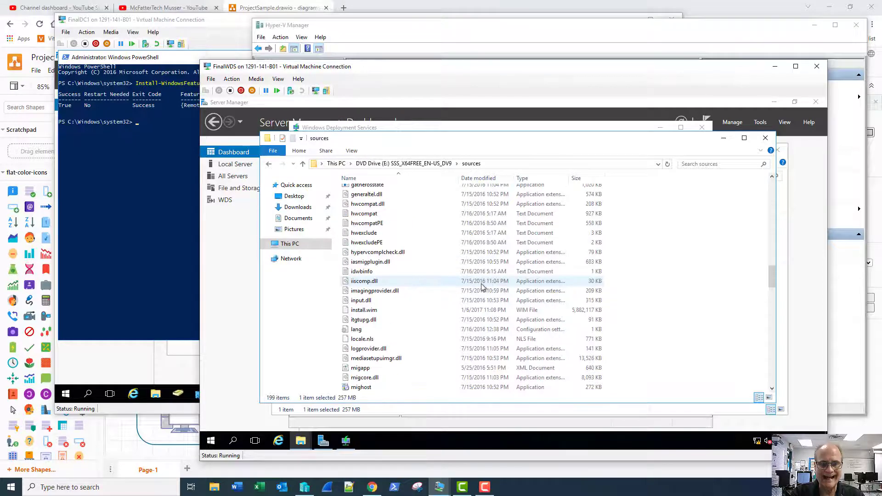
click(380, 311)
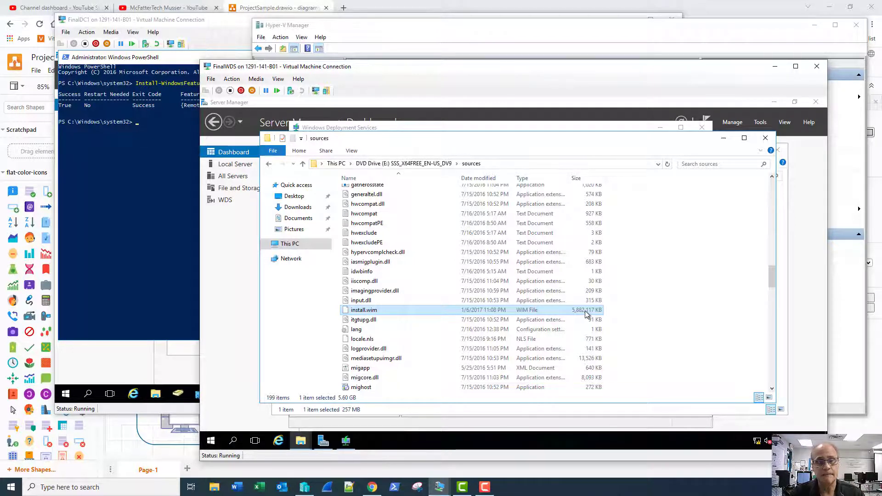
key(alt+Tab)
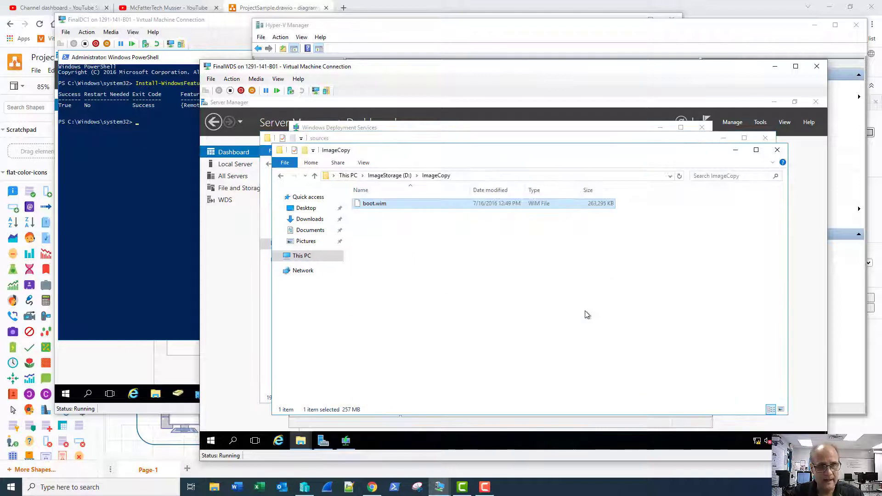
- Paste install.wim into ImageCopy, watch the copy details, and return to the WDS console
click(587, 315)
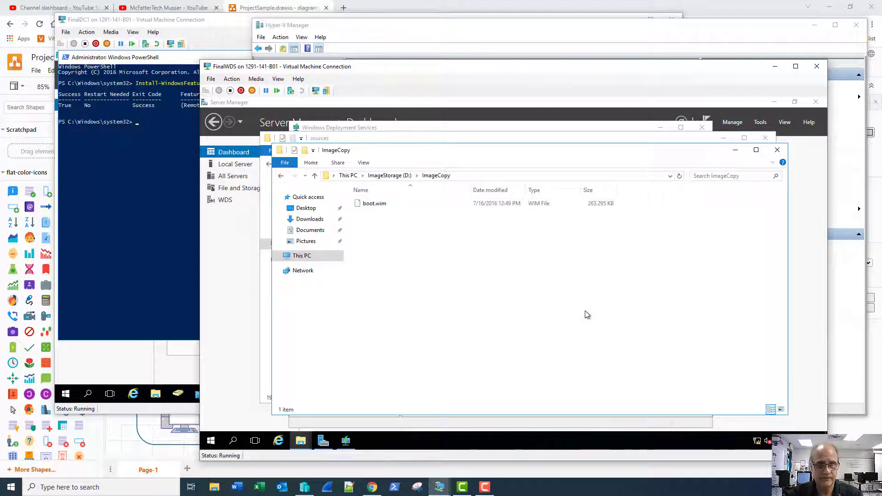
key(ctrl+v)
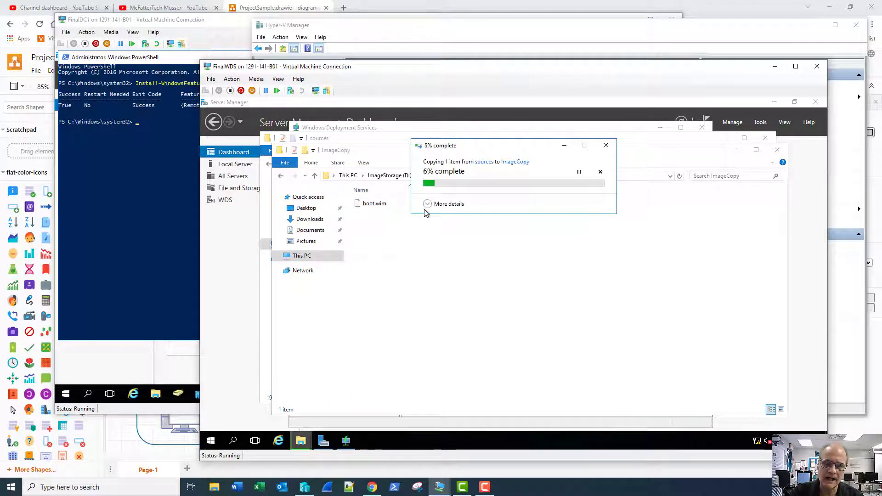
click(428, 204)
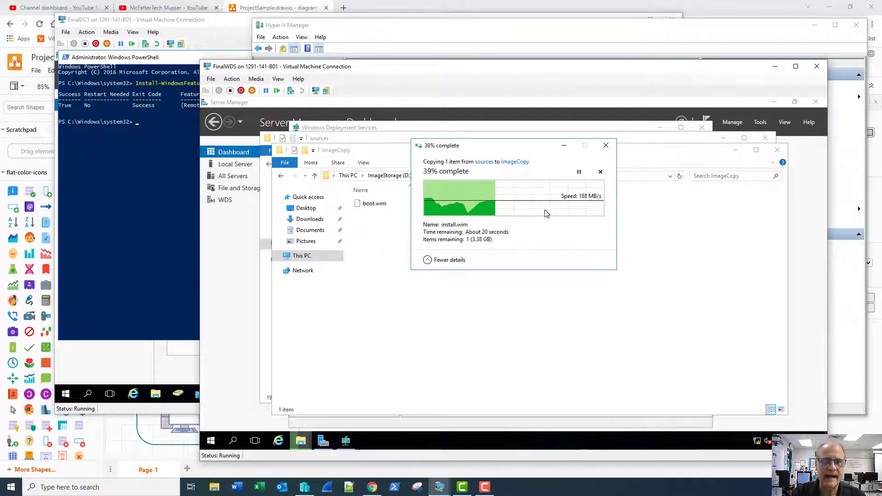
click(433, 129)
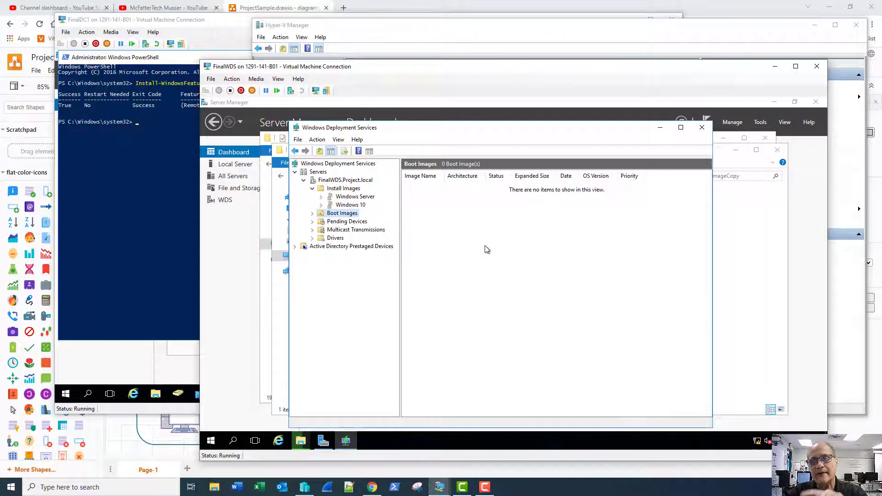
- Start adding a boot image using D:\ImageCopy\boot.wim as the file
right_click(338, 216)
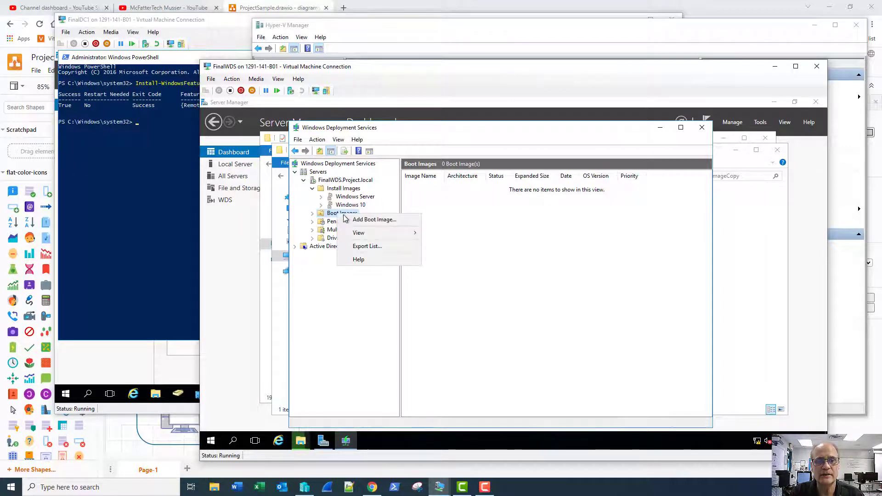
click(356, 219)
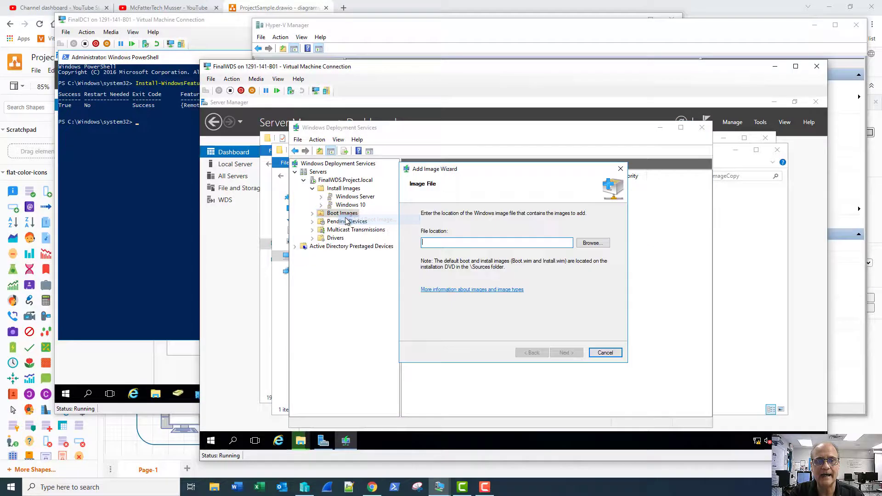
click(597, 247)
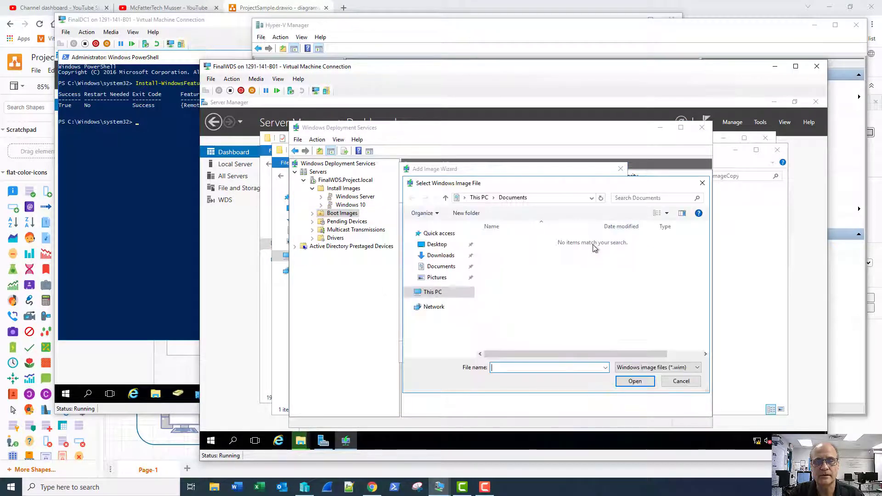
click(435, 293)
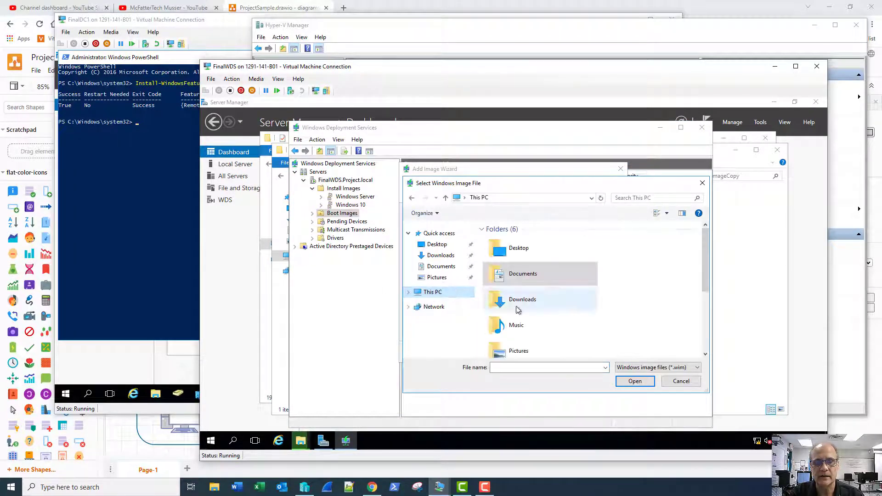
scroll(588, 311, down, 3)
double_click(557, 319)
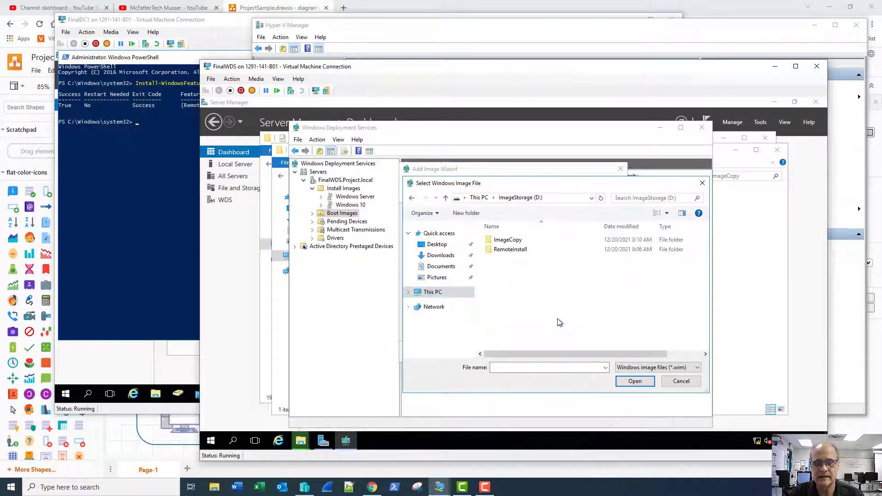
double_click(509, 241)
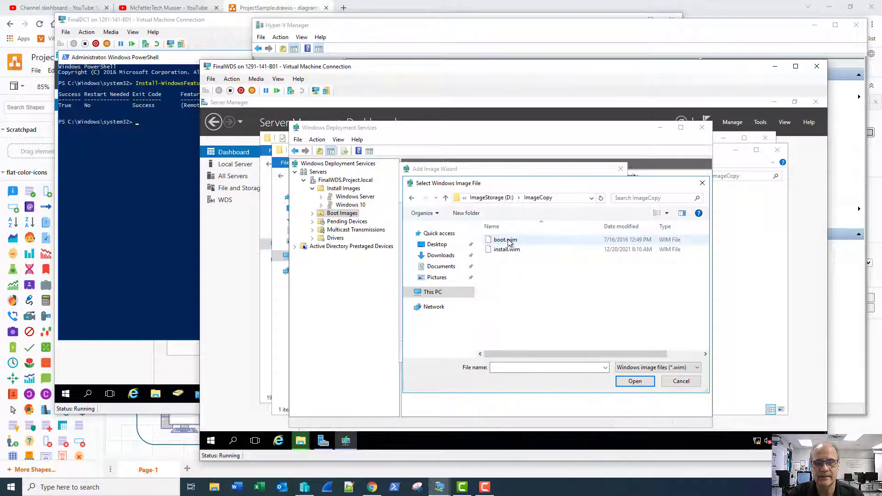
click(509, 240)
click(633, 381)
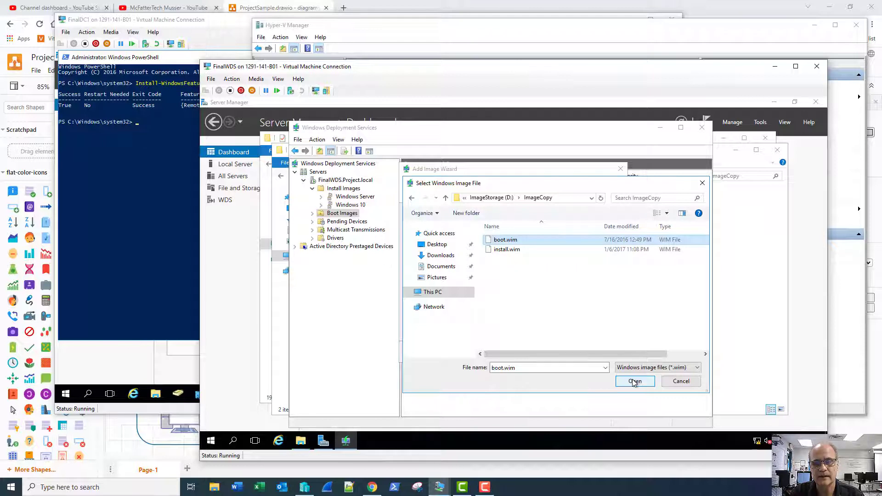
- Keep the default image name and description and add the boot image to the server
click(566, 353)
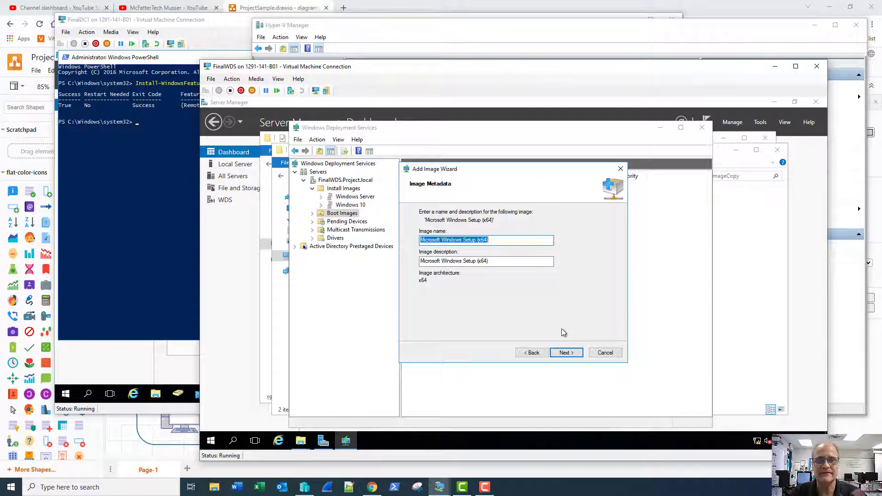
click(567, 353)
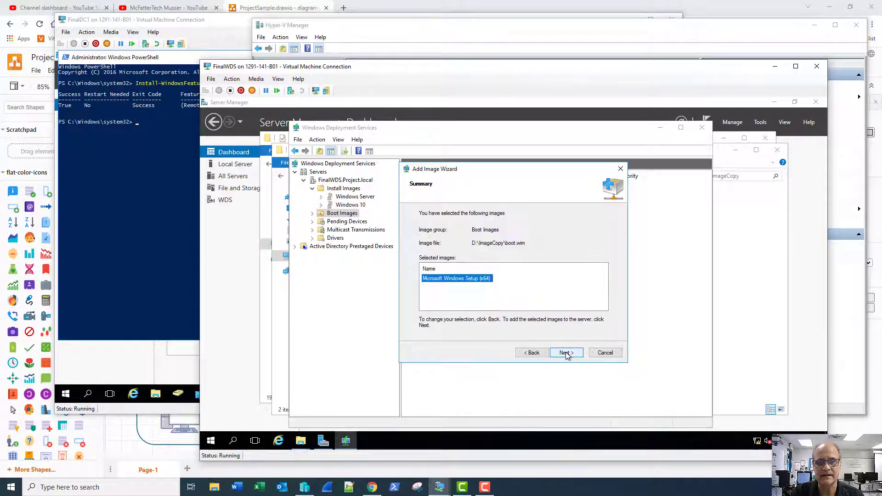
click(567, 353)
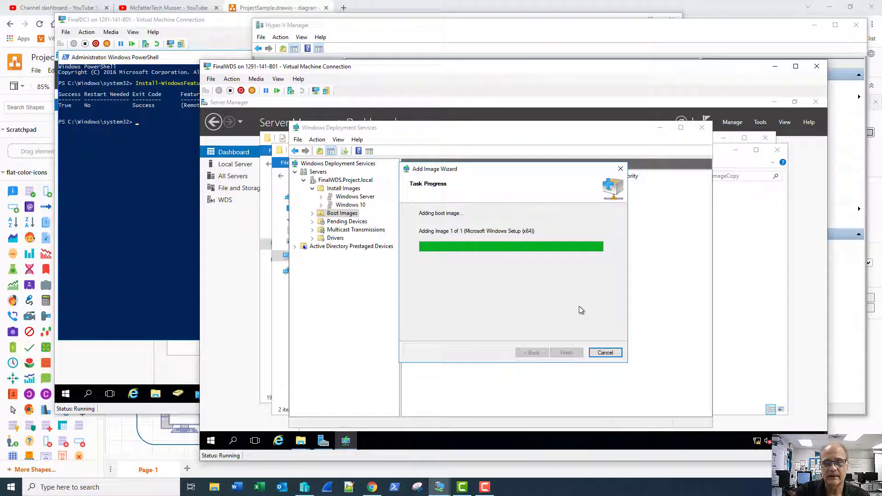
click(564, 353)
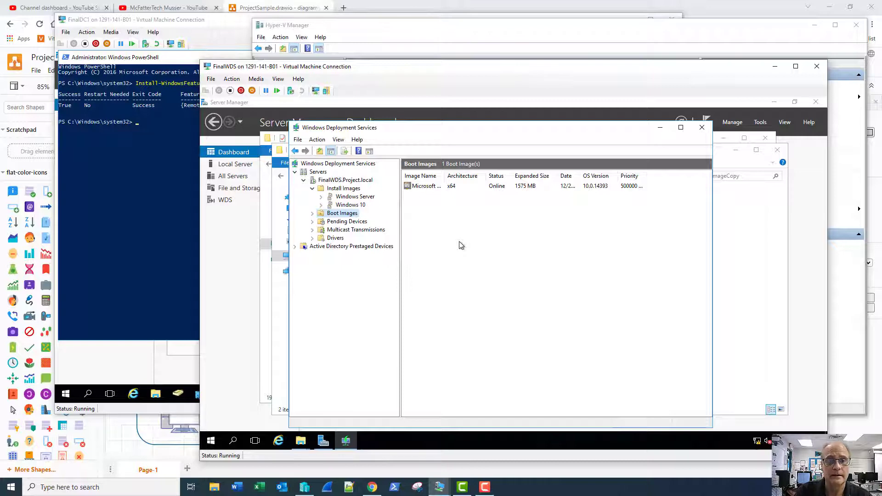
- Close the DVD sources window and add an install image from D:\ImageCopy\install.wim to Windows Server
click(267, 355)
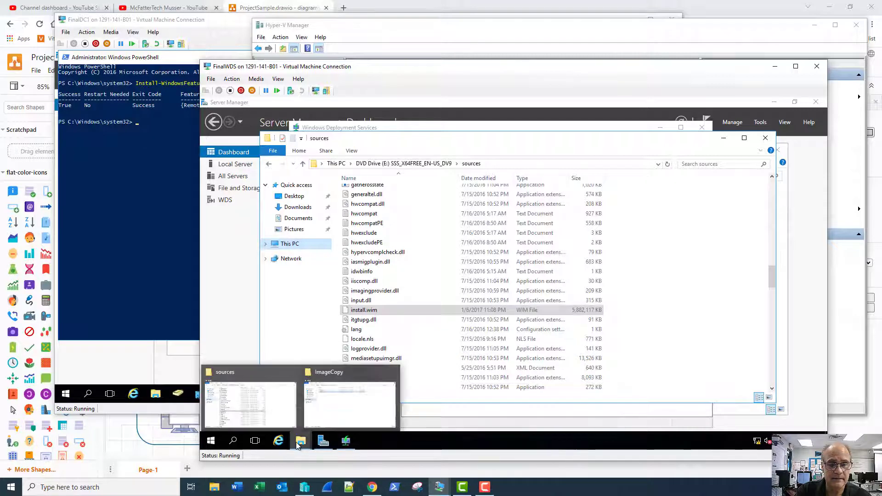
click(765, 138)
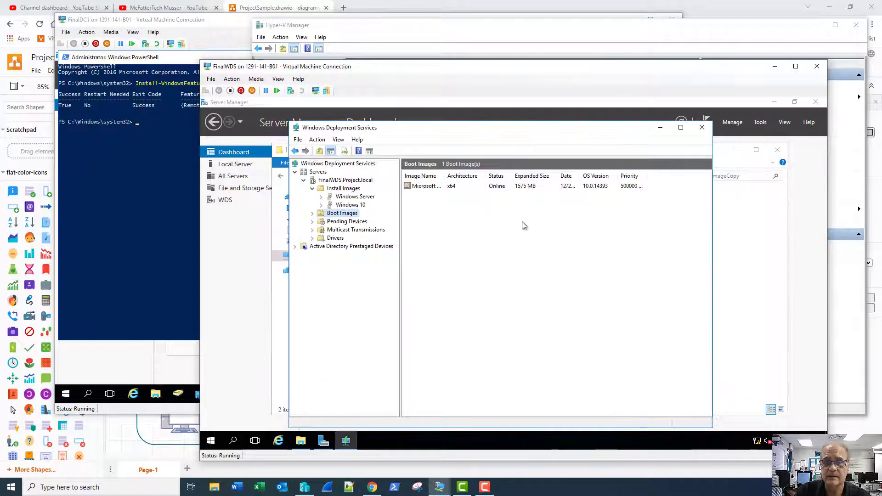
click(345, 198)
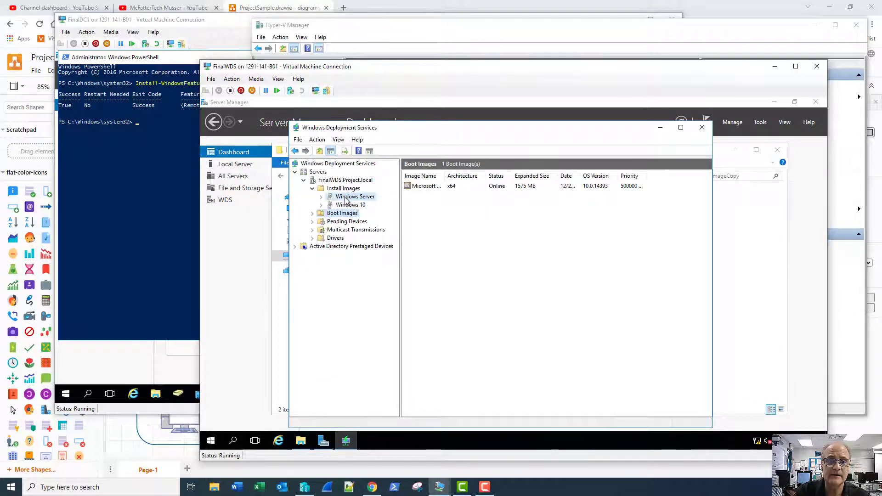
right_click(346, 200)
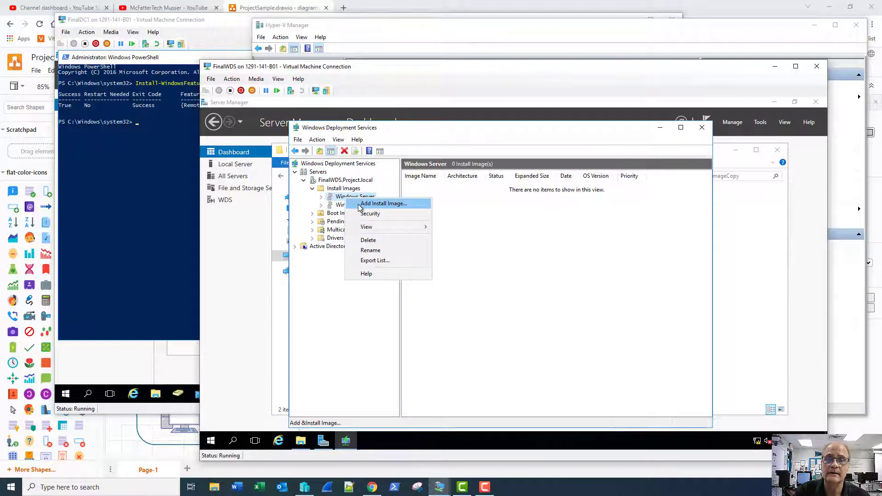
click(383, 203)
click(593, 238)
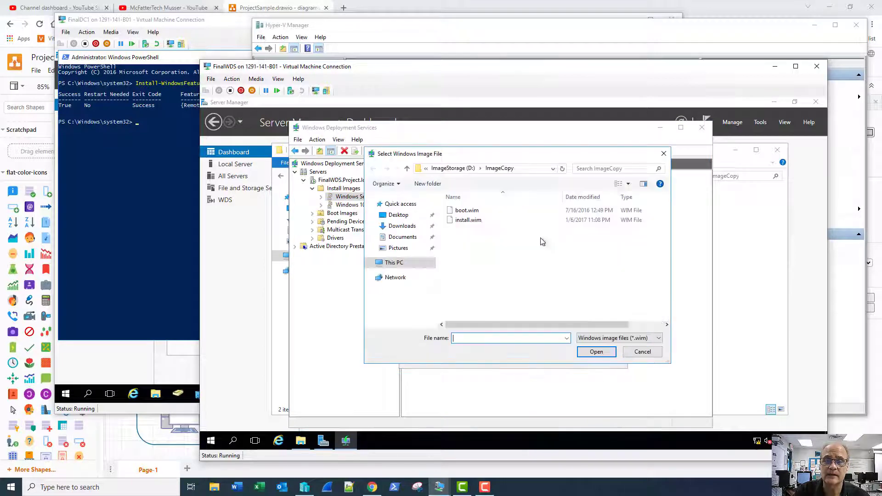
click(480, 220)
click(596, 352)
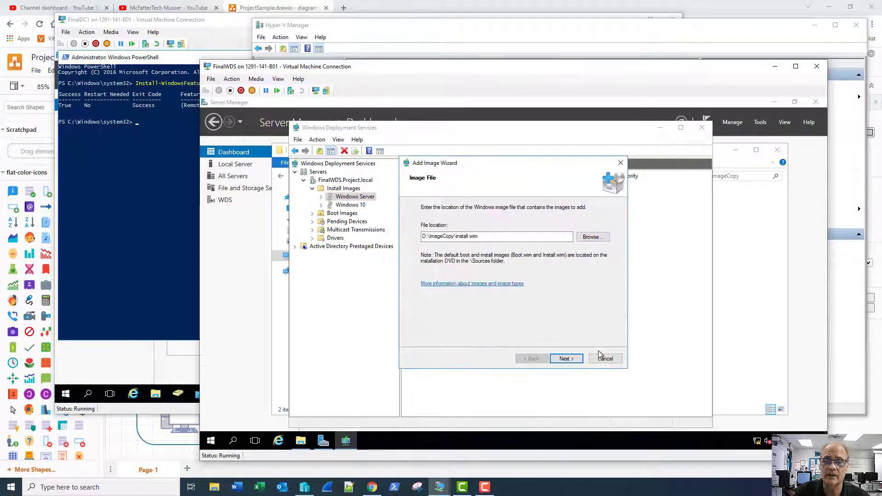
- Uncheck every image except SERVERDATACENTERCORE and continue to the Summary page
click(570, 359)
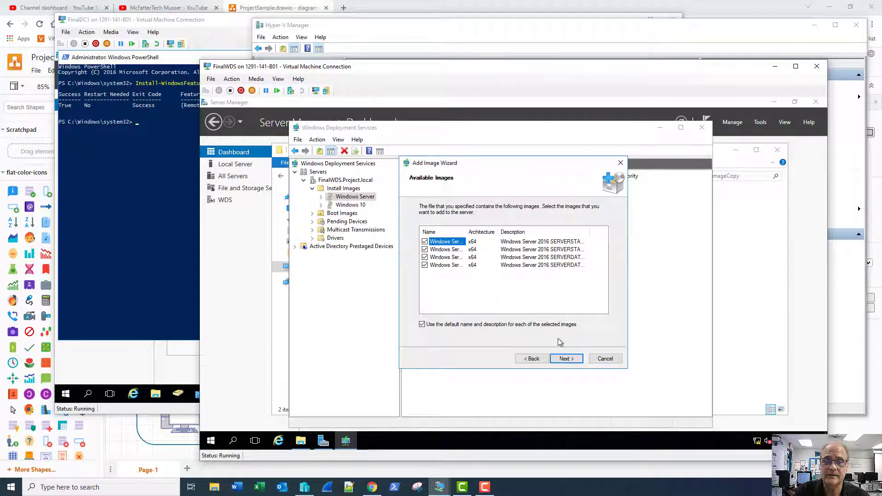
double_click(590, 232)
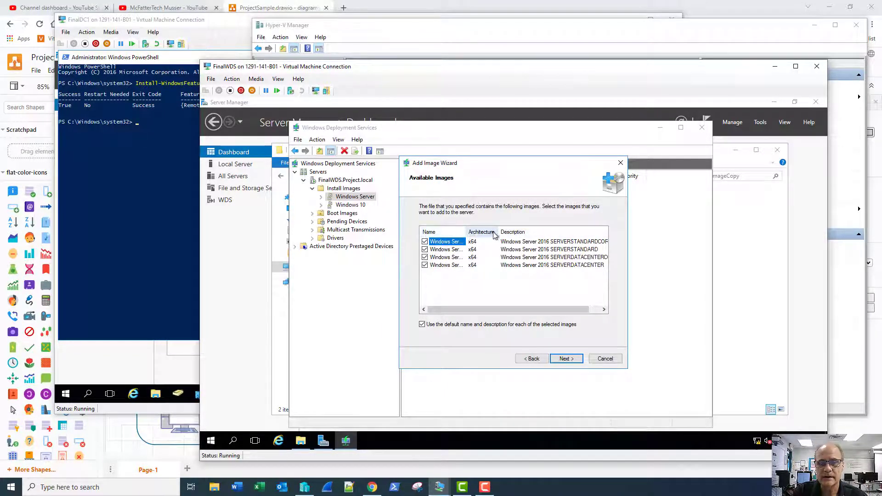
drag(495, 233, 472, 235)
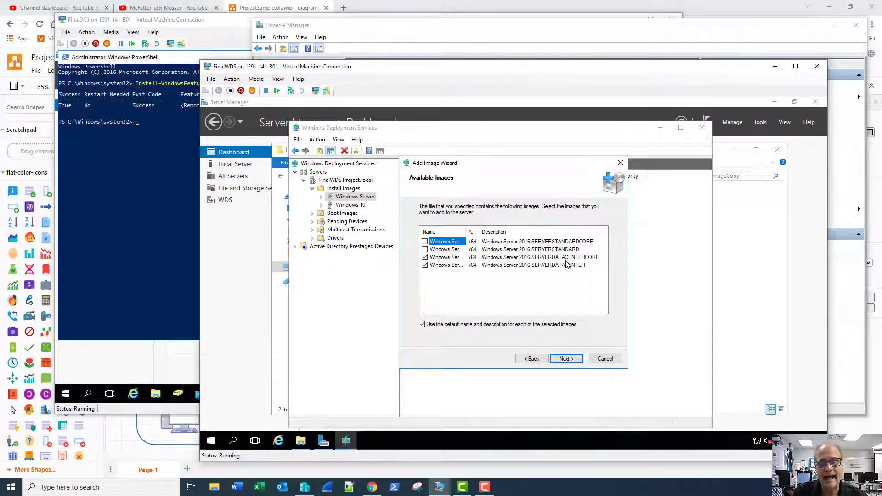
click(425, 258)
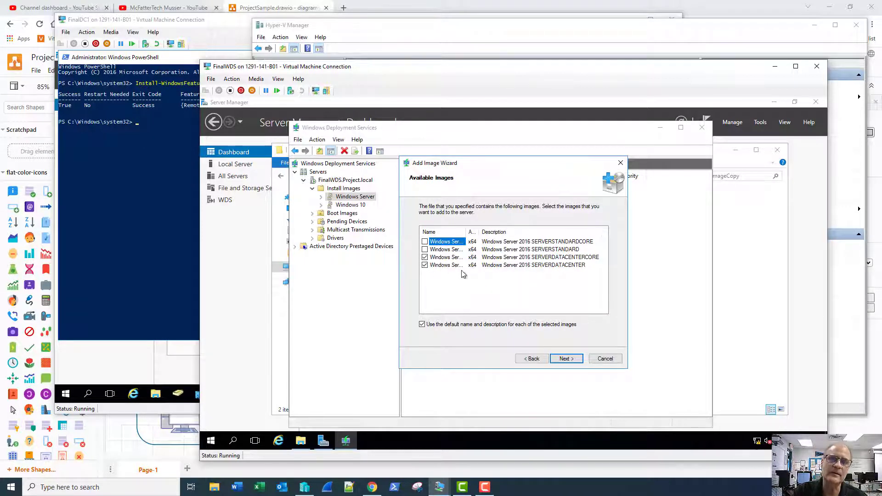
click(425, 267)
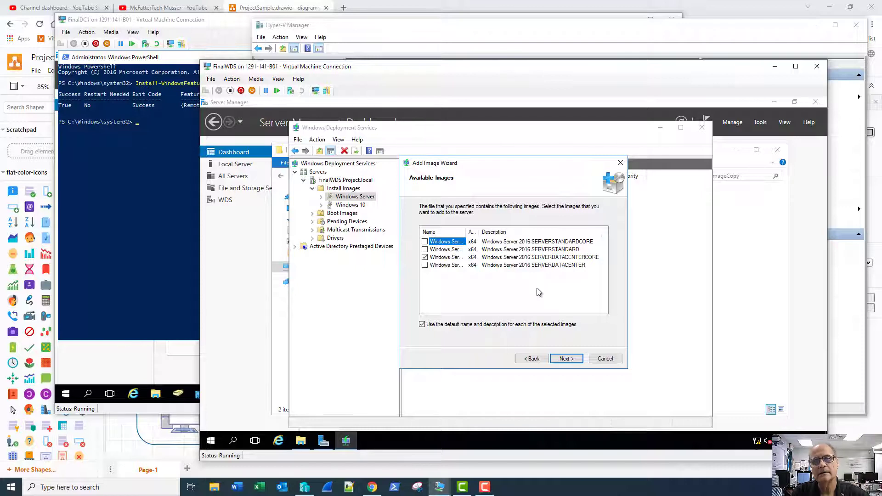
click(565, 359)
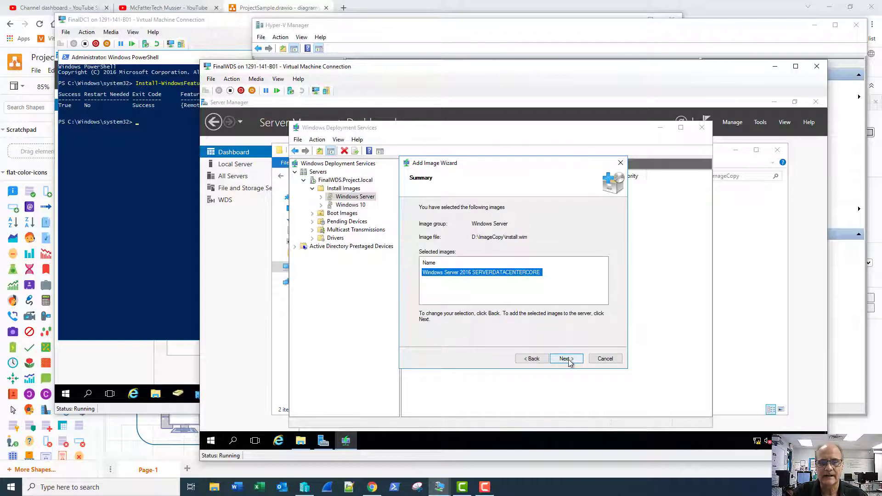
- Run the SERVERDATACENTERCORE image addition and finish once the operation completes
click(569, 360)
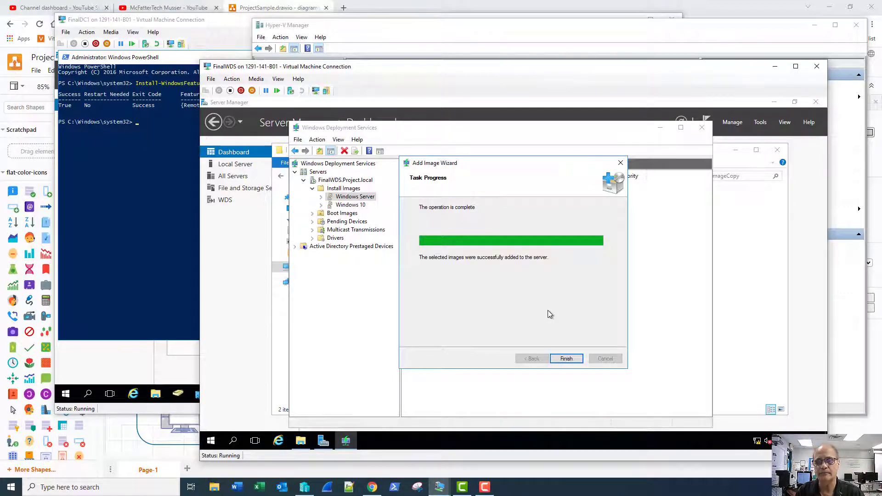
click(562, 359)
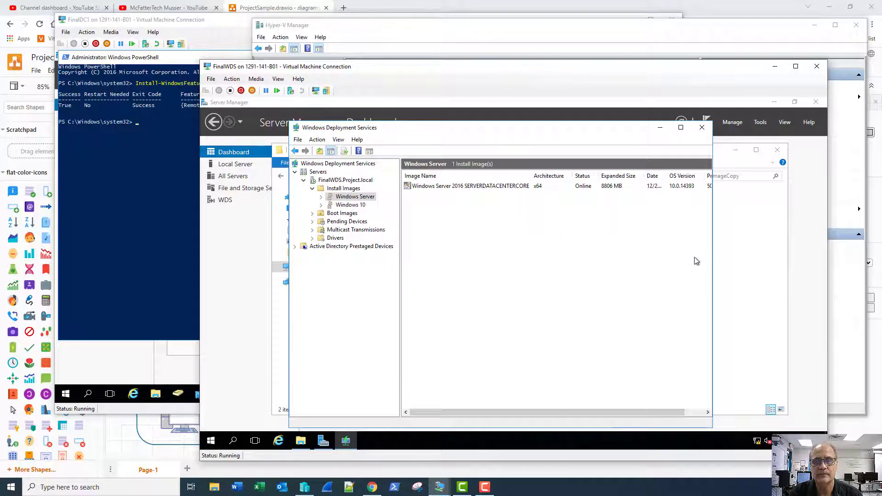
- Put the 19043.928 Windows 10 Enterprise evaluation ISO from D:\ISO Images in FinalWDS's DVD drive
drag(713, 252, 741, 252)
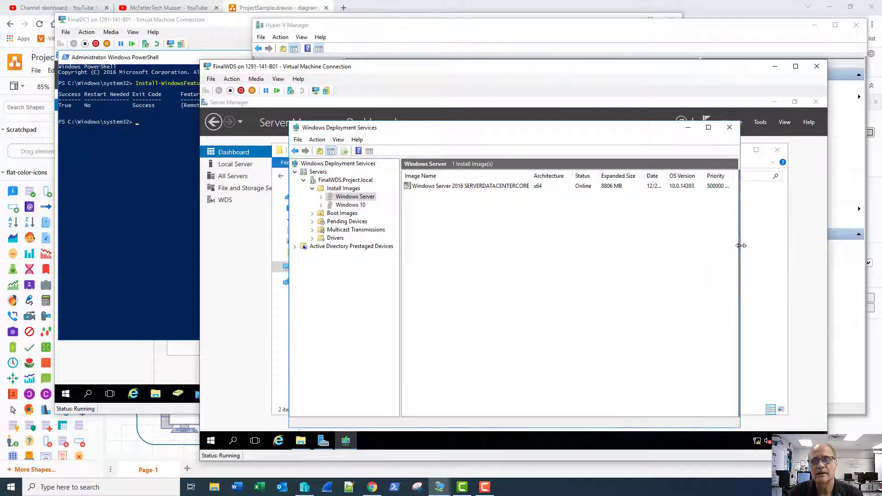
click(211, 79)
click(225, 90)
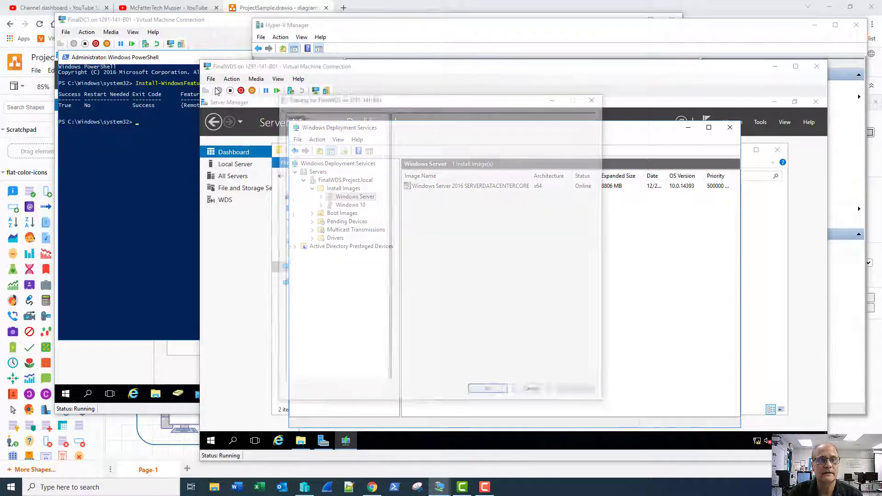
click(343, 235)
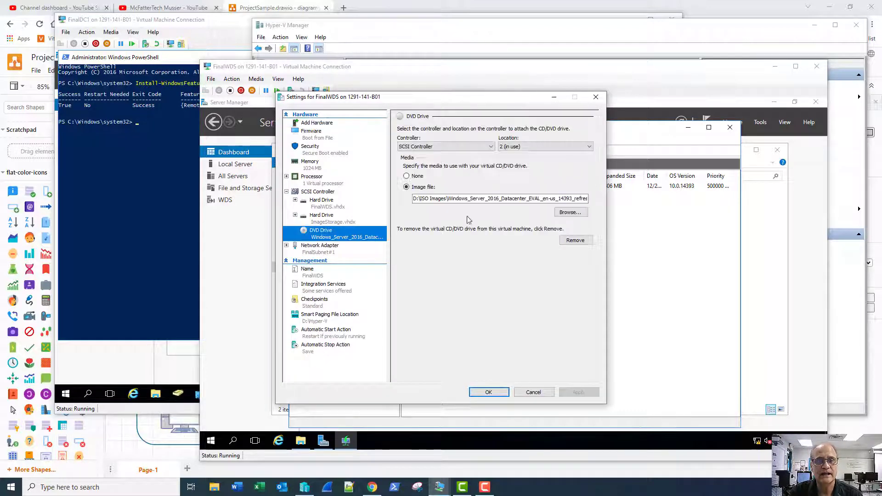
click(571, 213)
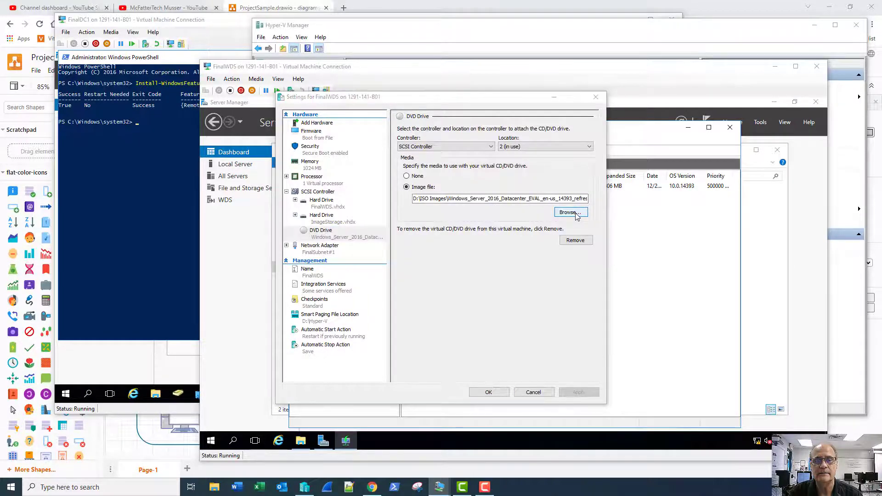
double_click(416, 229)
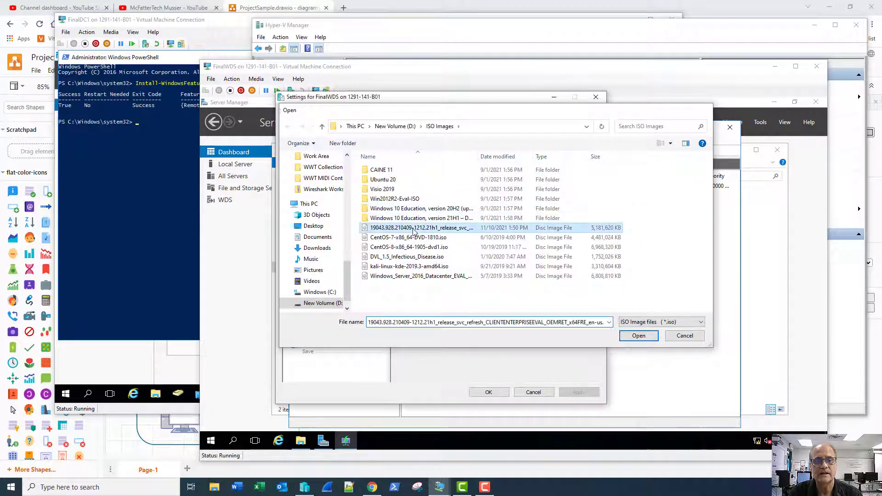
click(489, 392)
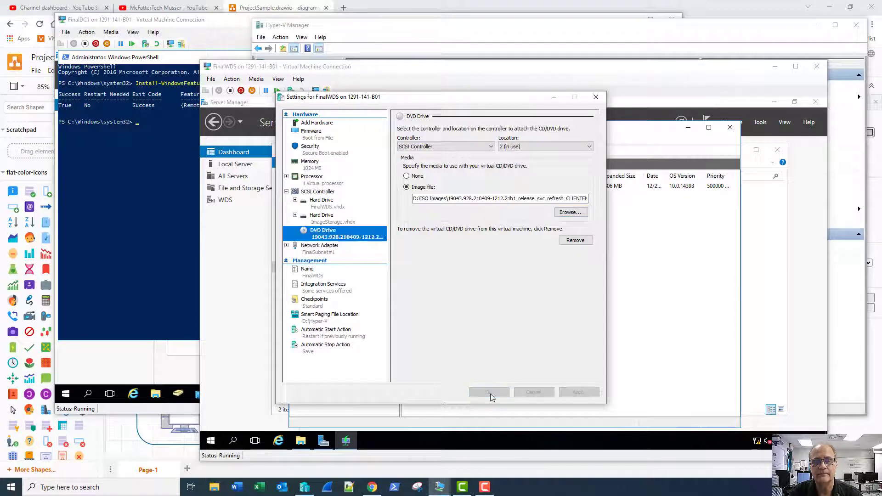
- Rename install.wim in the ImageCopy folder on ImageStorage (D:) to ServerInstall.wim
click(300, 441)
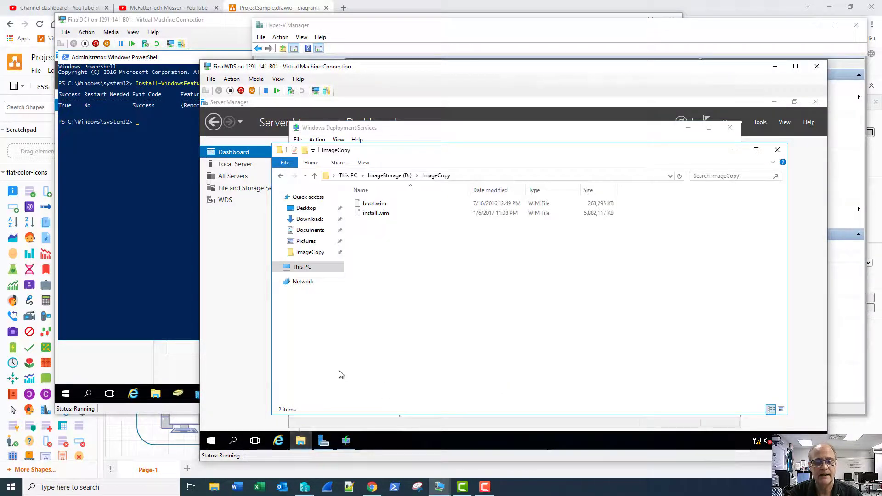
click(373, 214)
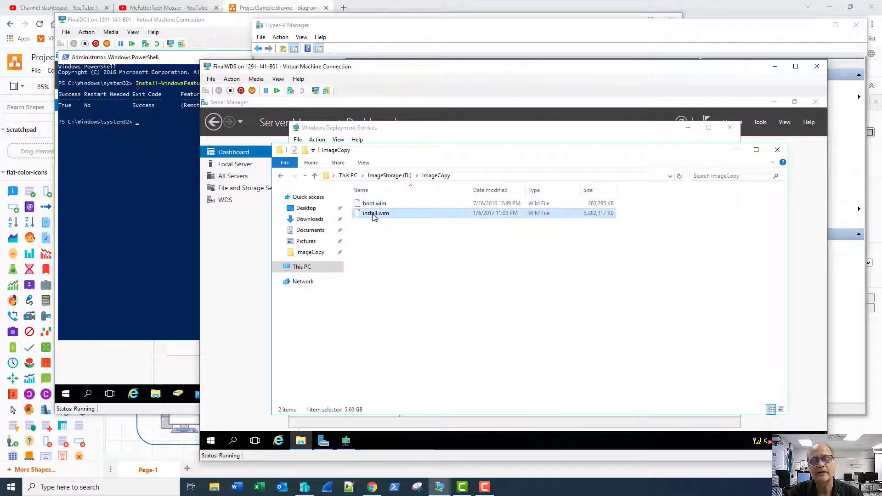
right_click(373, 214)
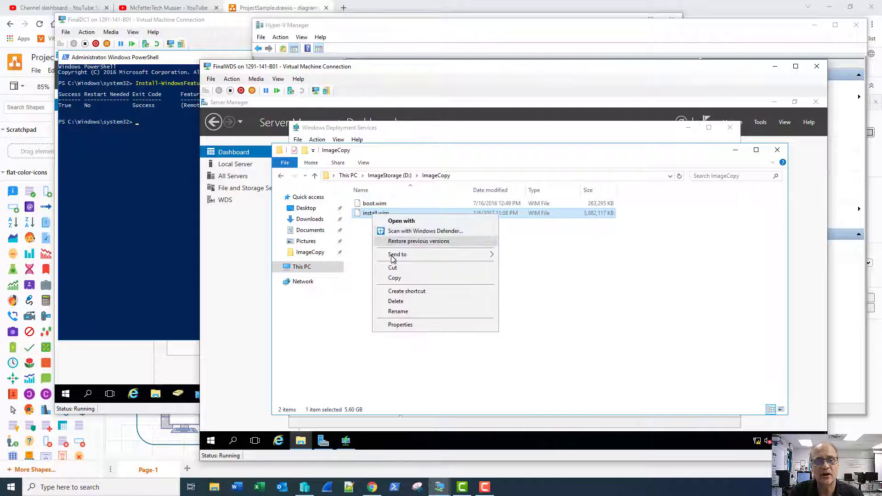
click(393, 311)
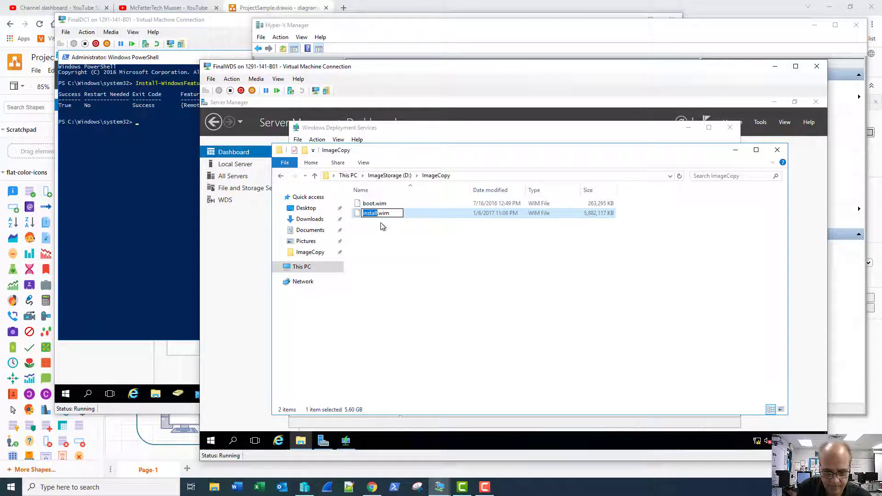
key(End)
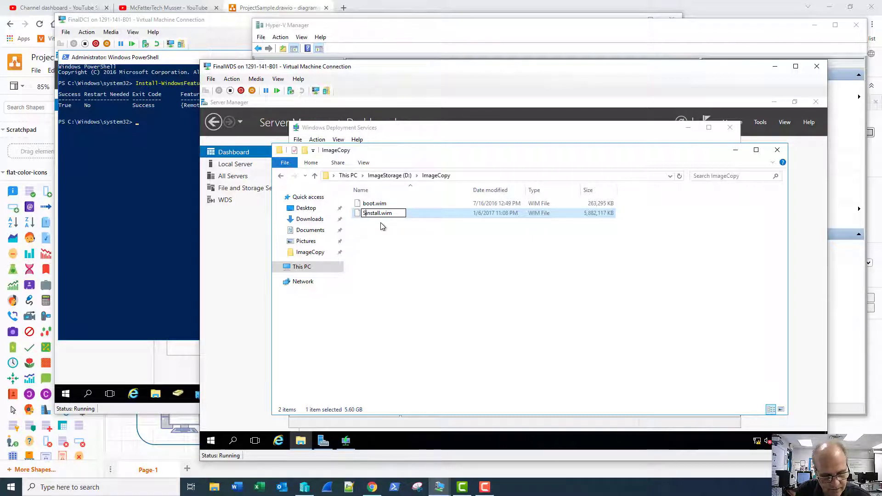
text(erver)
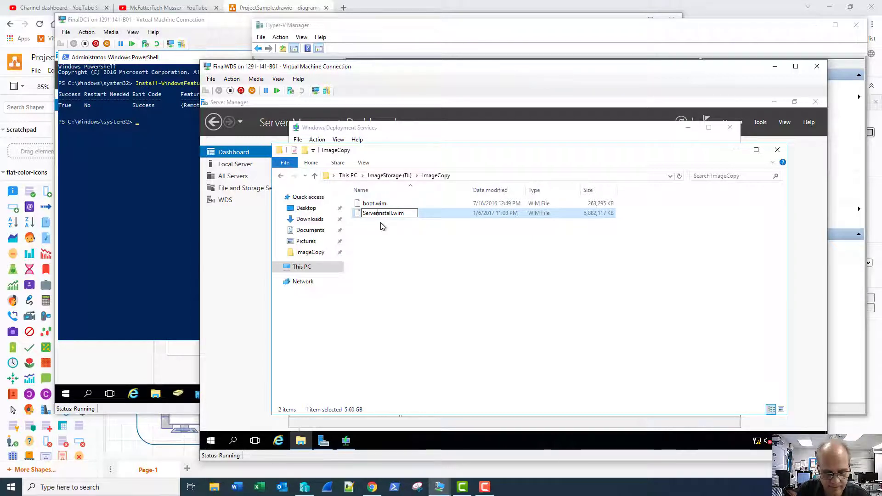
key(Delete)
text(I)
key(Return)
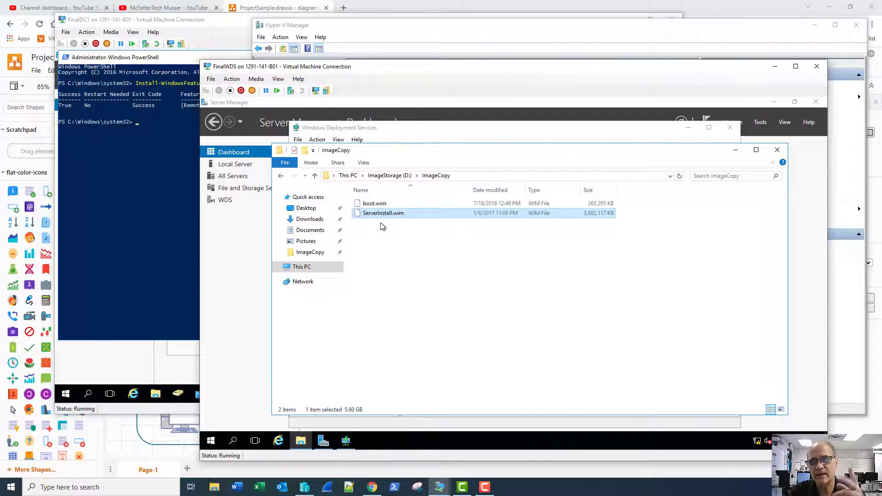
right_click(301, 440)
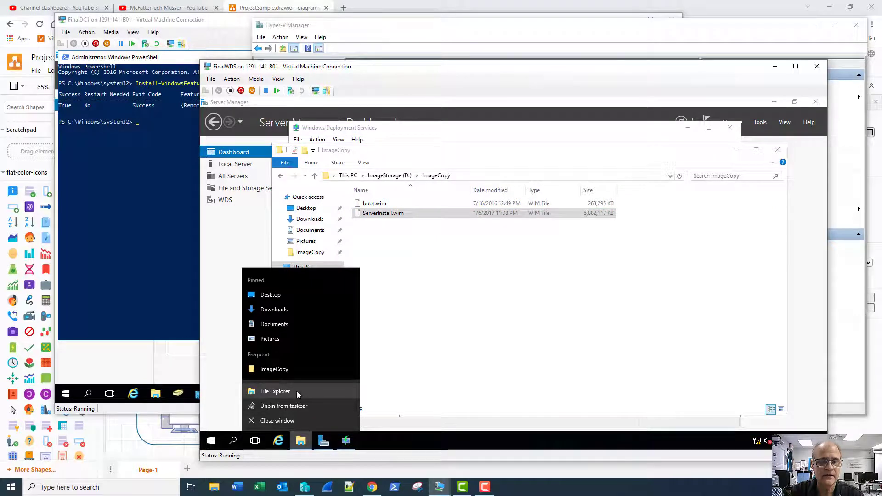
- Browse to the sources folder on DVD Drive (E:) and select its install.wim
click(296, 391)
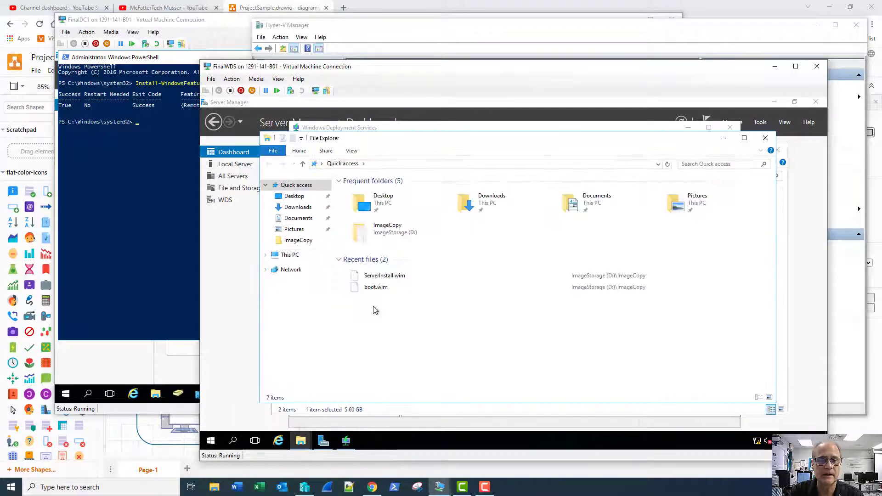
click(287, 255)
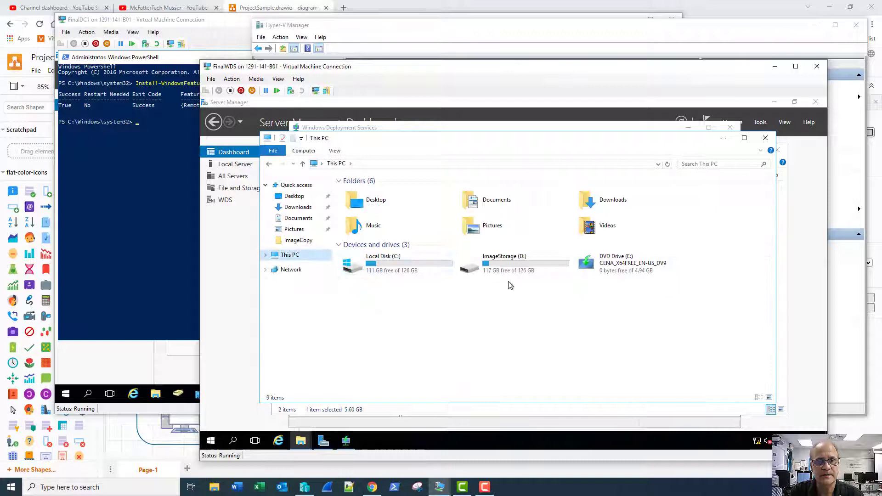
click(634, 264)
double_click(633, 264)
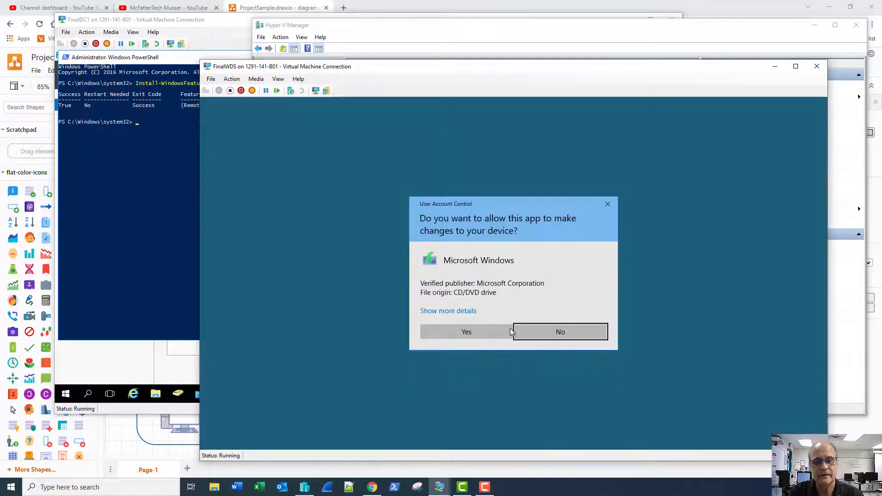
click(551, 332)
right_click(596, 267)
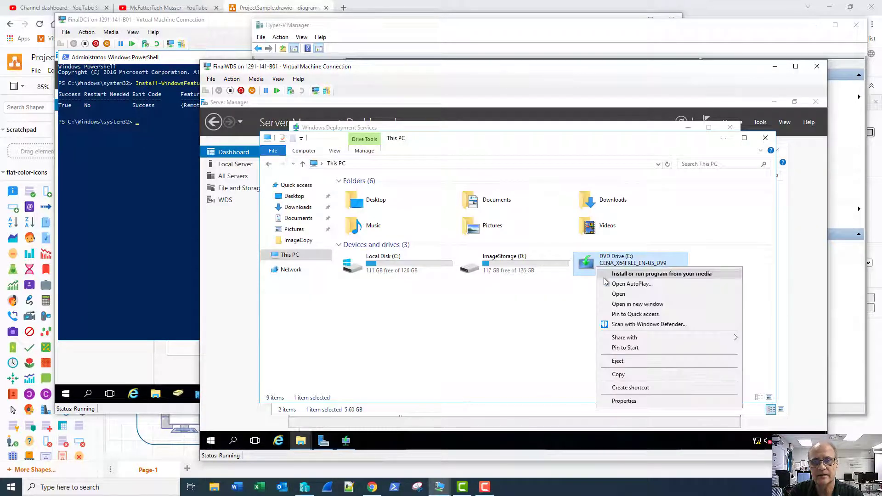
click(604, 294)
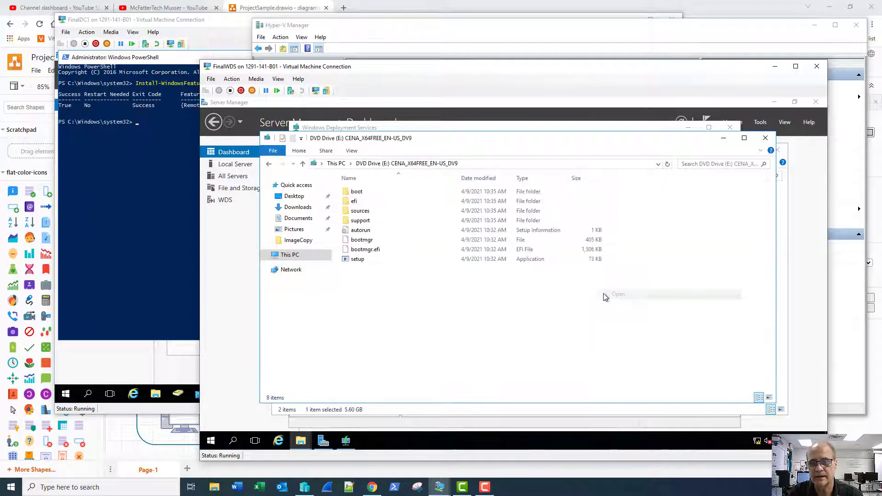
click(359, 221)
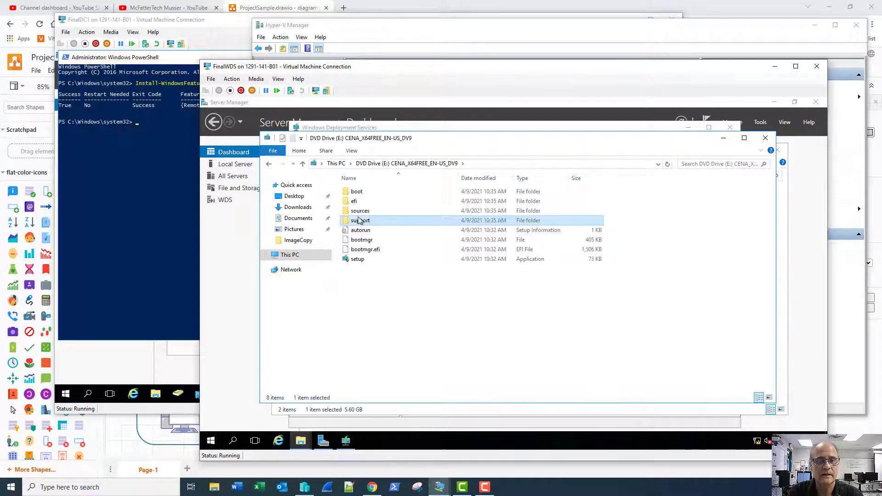
click(358, 214)
double_click(359, 212)
scroll(506, 265, down, 15)
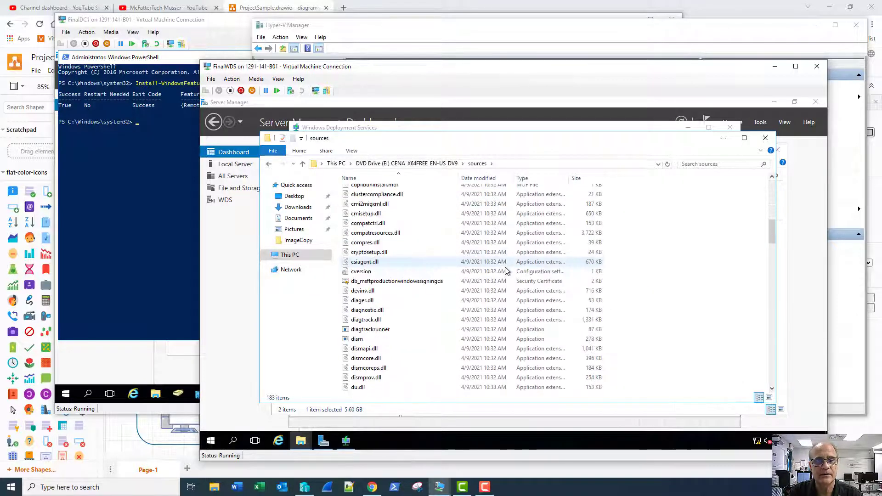
scroll(505, 271, down, 4)
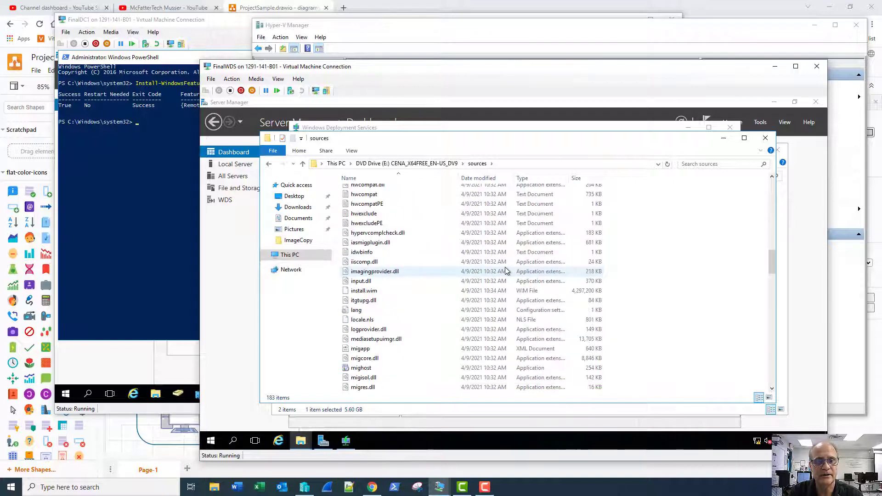
click(372, 293)
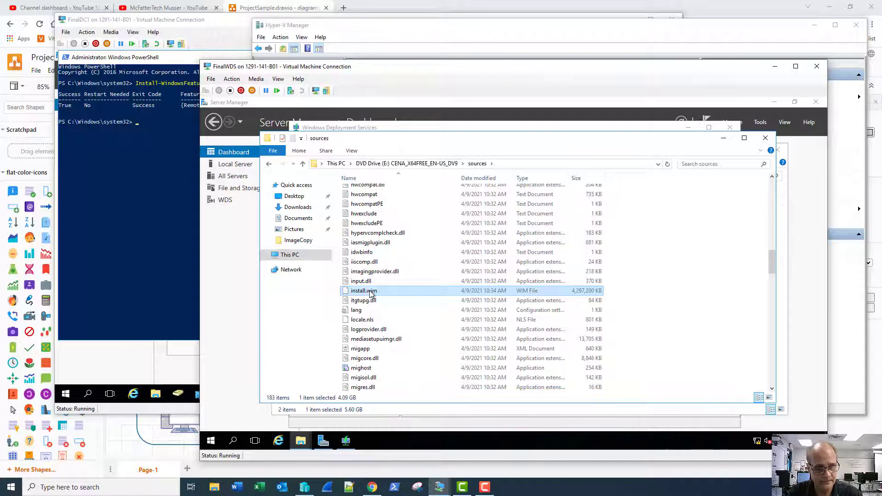
- Paste the DVD's install.wim into the ImageCopy folder
key(alt+Tab)
click(404, 266)
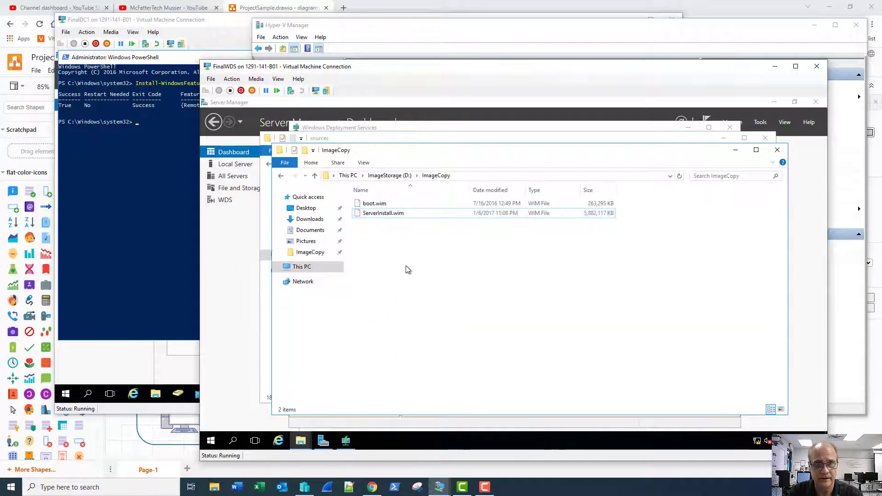
key(ctrl+v)
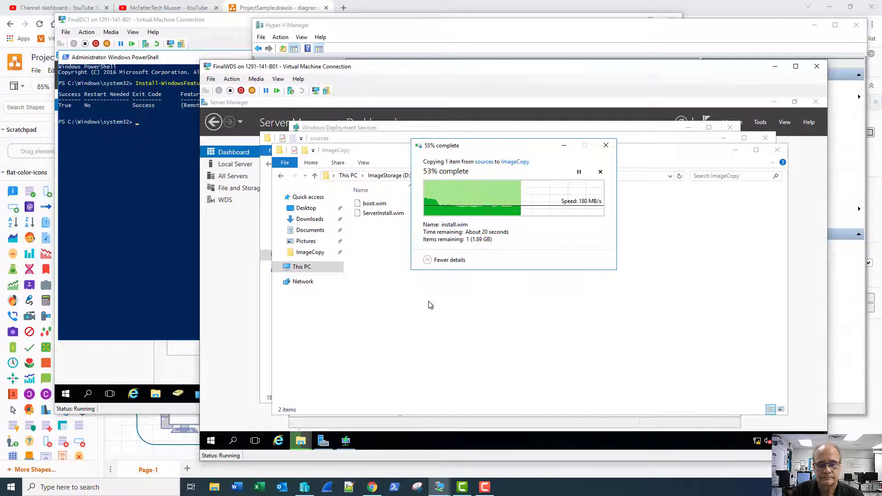
click(485, 488)
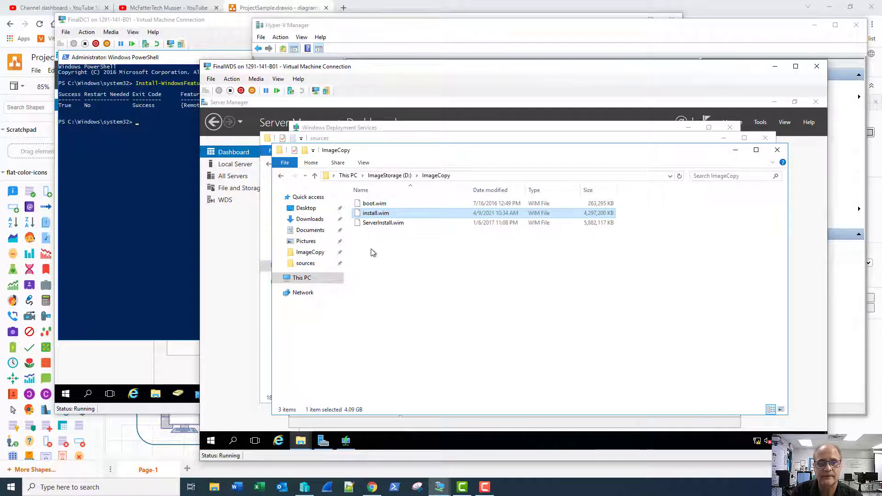
- Rename the copied install.wim to Win10Install.wim and close the ImageCopy window
right_click(374, 214)
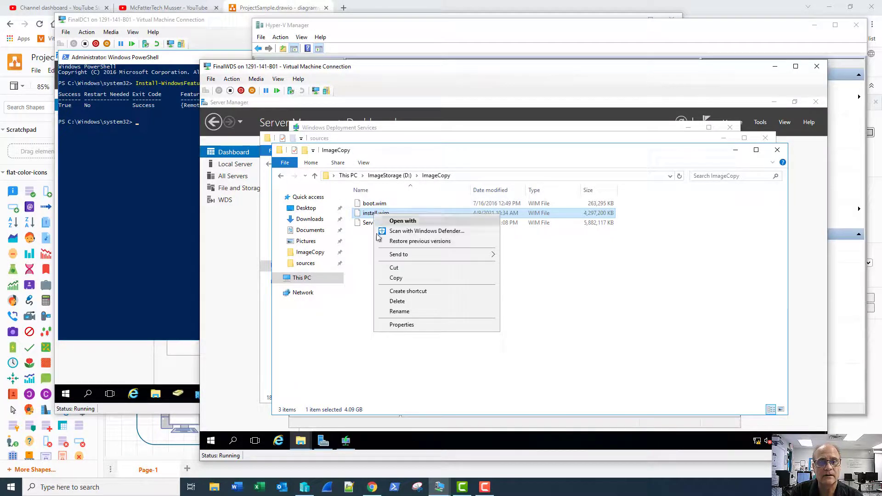
click(386, 311)
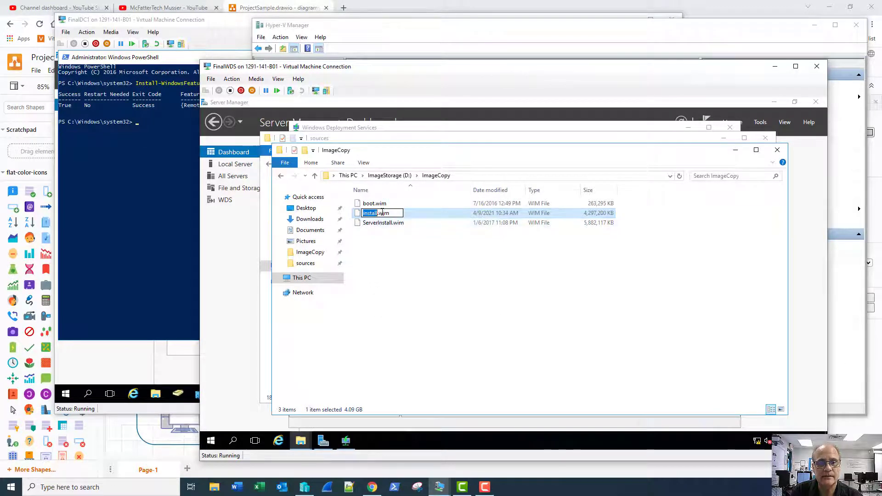
key(Home)
text(Win10)
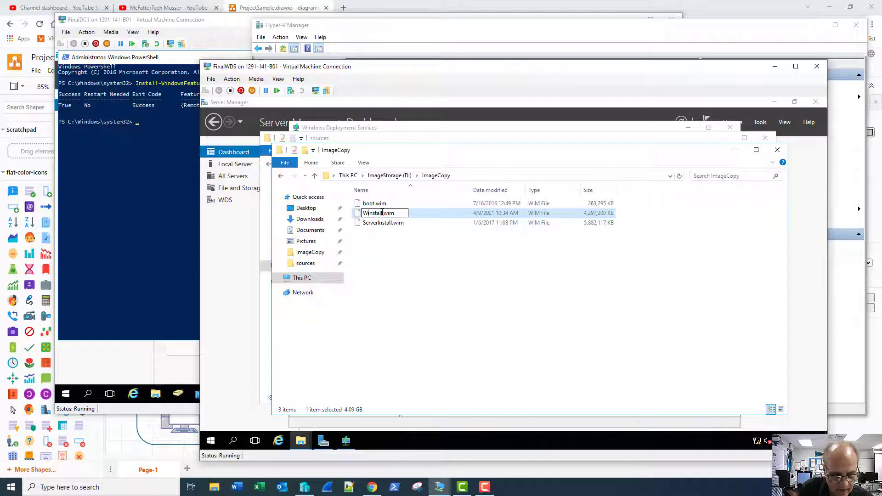
key(Delete)
text(I)
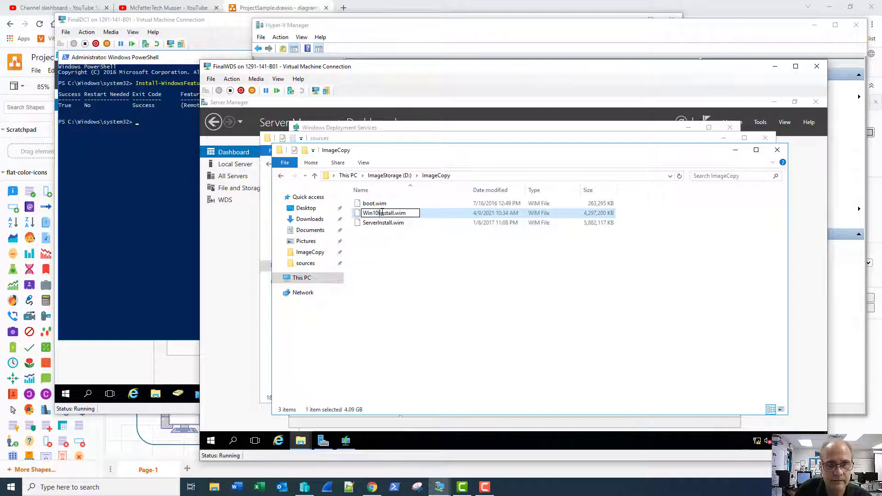
key(Return)
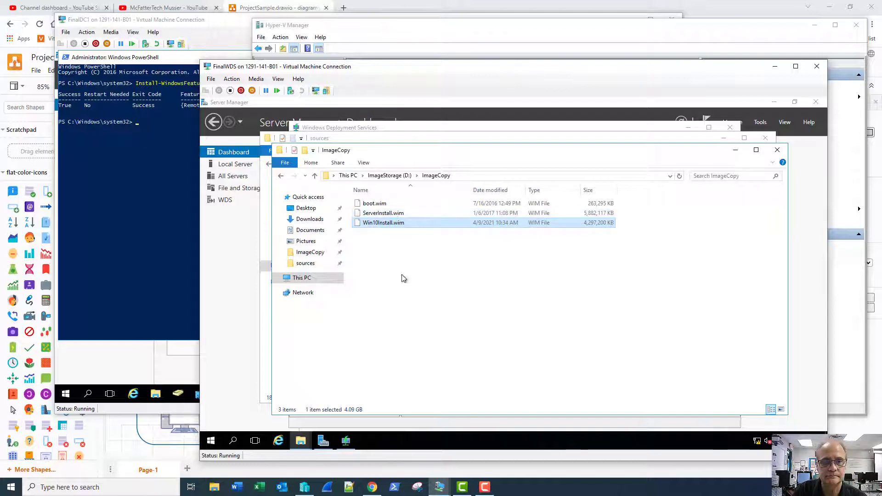
click(413, 254)
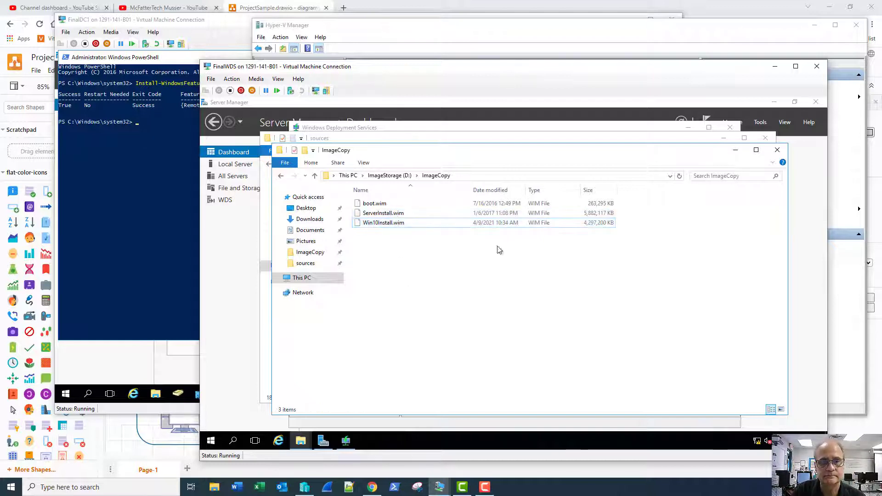
click(778, 150)
- Add the Windows 10 Enterprise Evaluation image from Win10Install.wim to the Windows 10 group
click(765, 137)
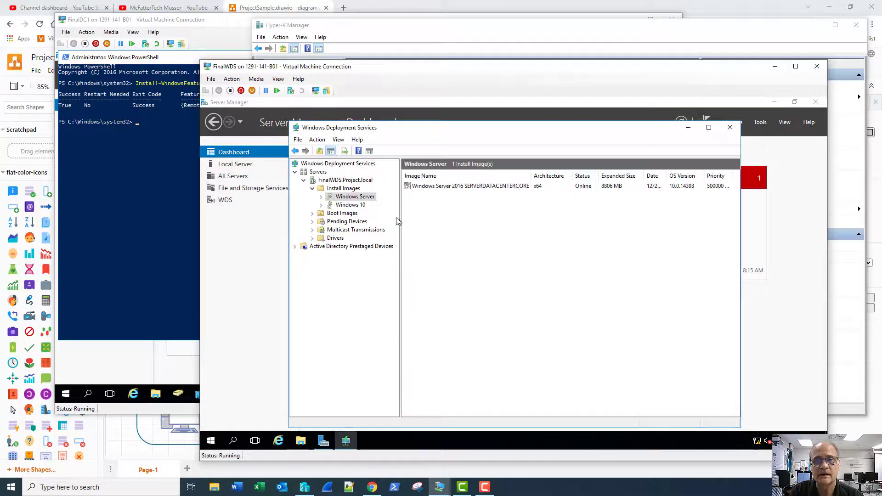
click(345, 208)
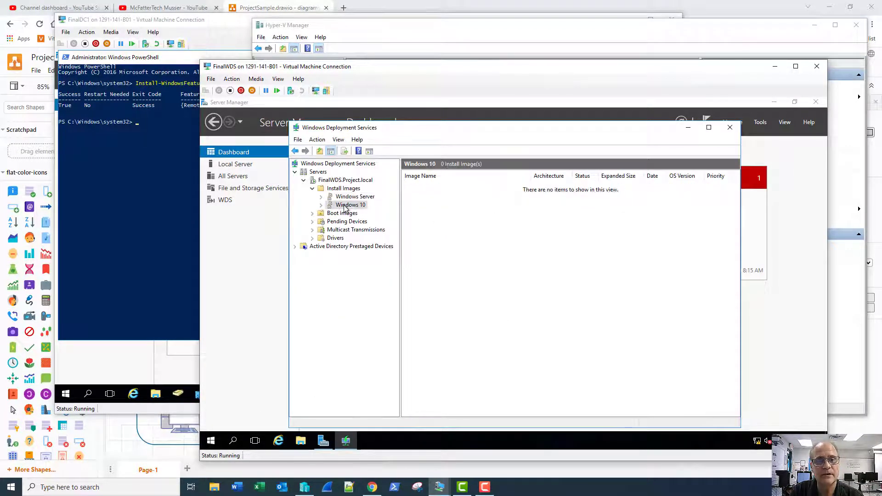
right_click(346, 208)
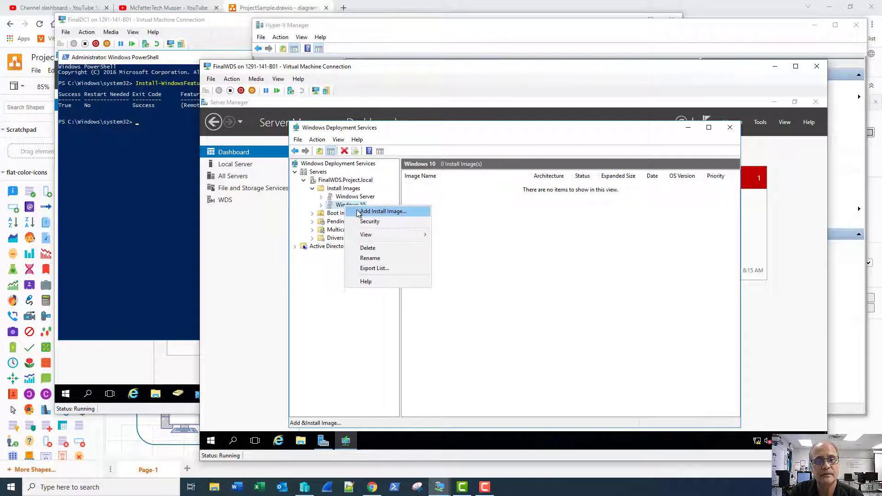
click(361, 214)
click(588, 237)
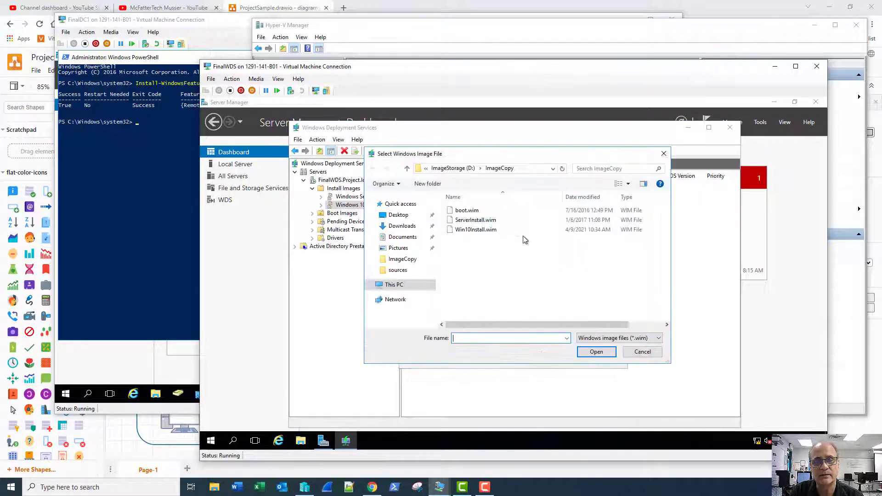
click(473, 229)
click(583, 355)
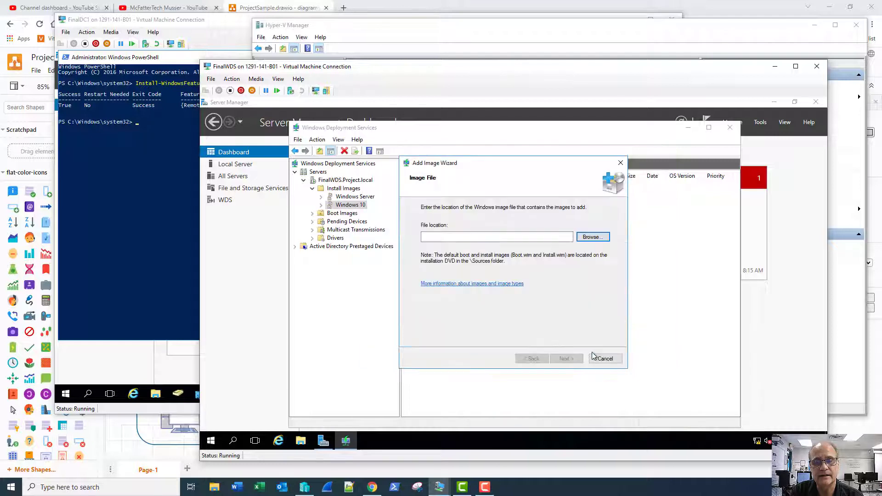
click(576, 359)
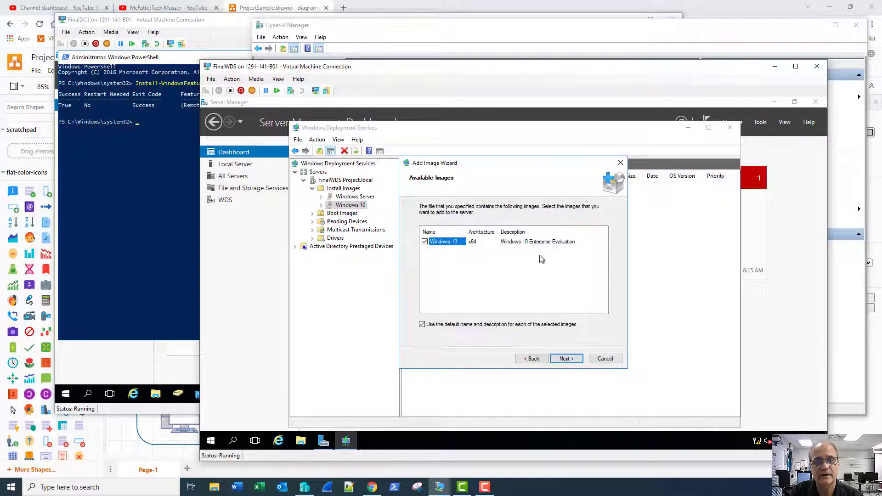
click(566, 360)
click(566, 359)
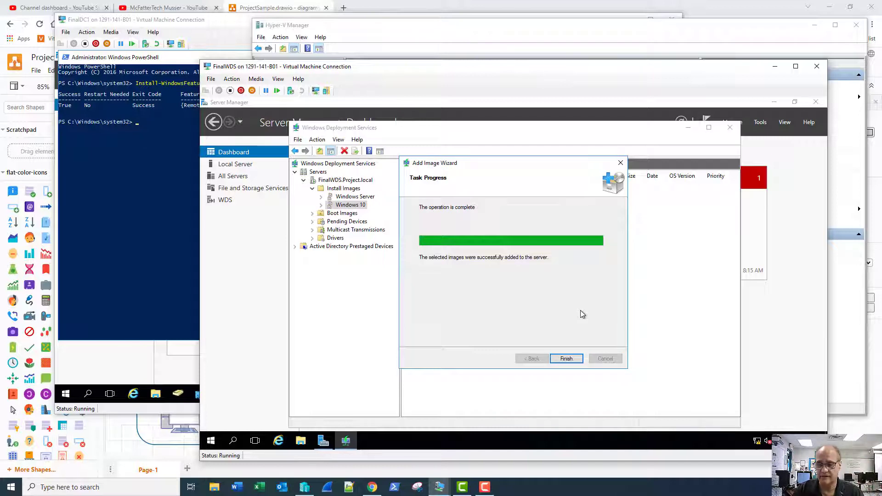
click(565, 359)
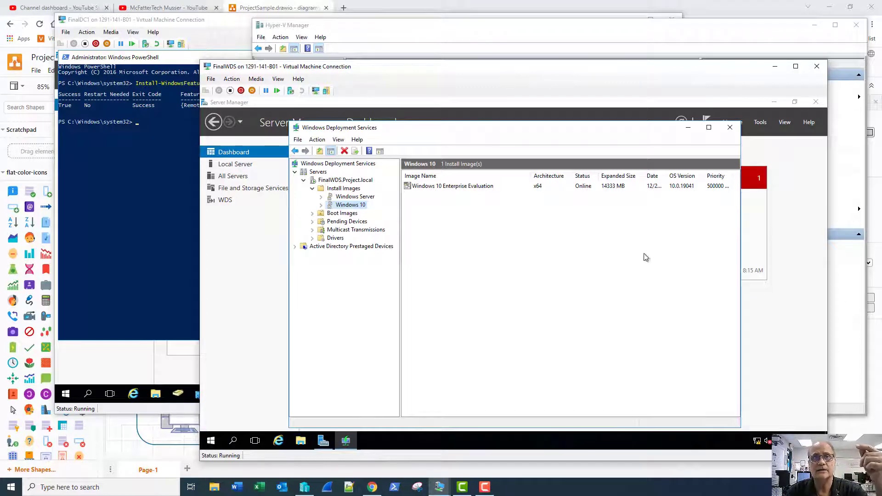
- Set the Windows Server 2016 SERVERDATACENTERCORE image's priority to 400000 instead of 500000
click(723, 189)
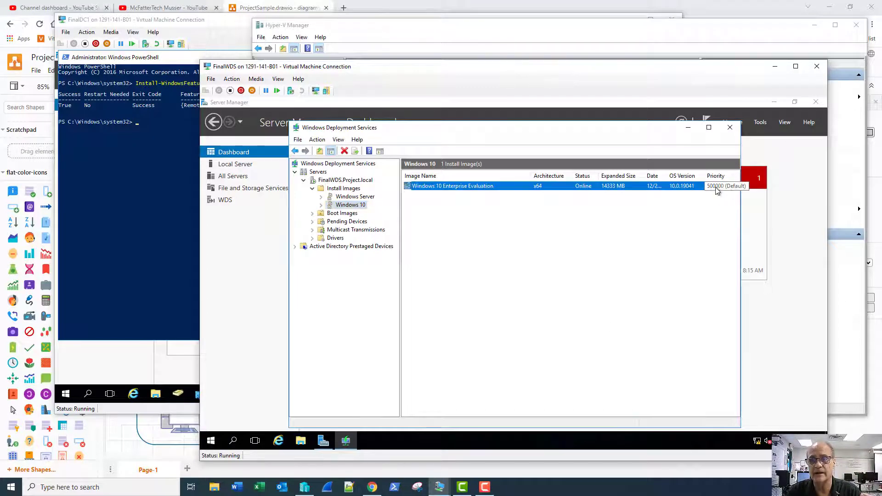
click(366, 198)
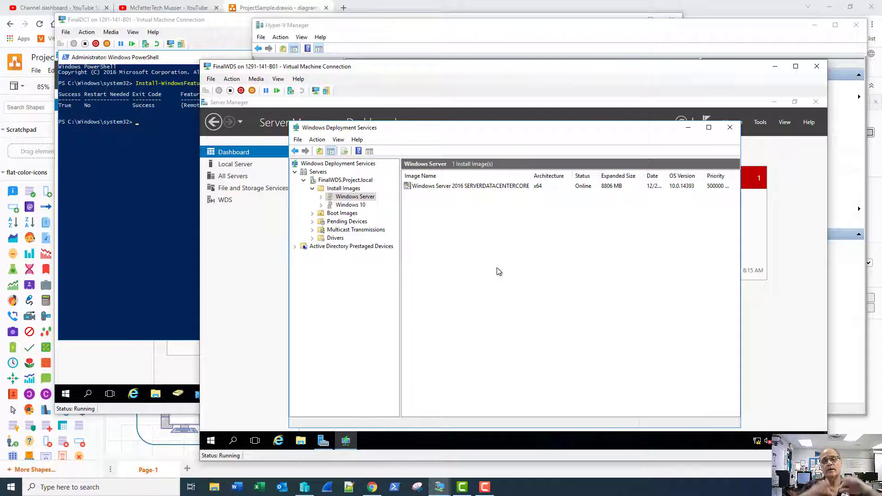
right_click(462, 188)
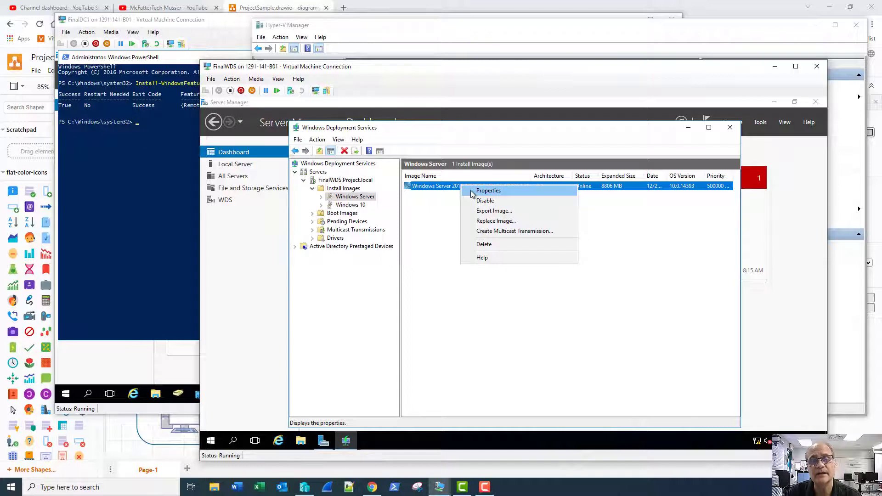
click(472, 191)
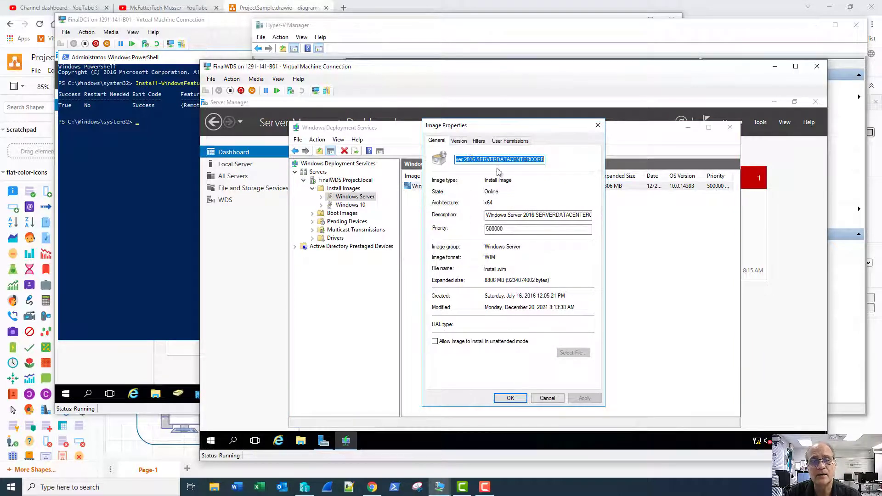
click(491, 230)
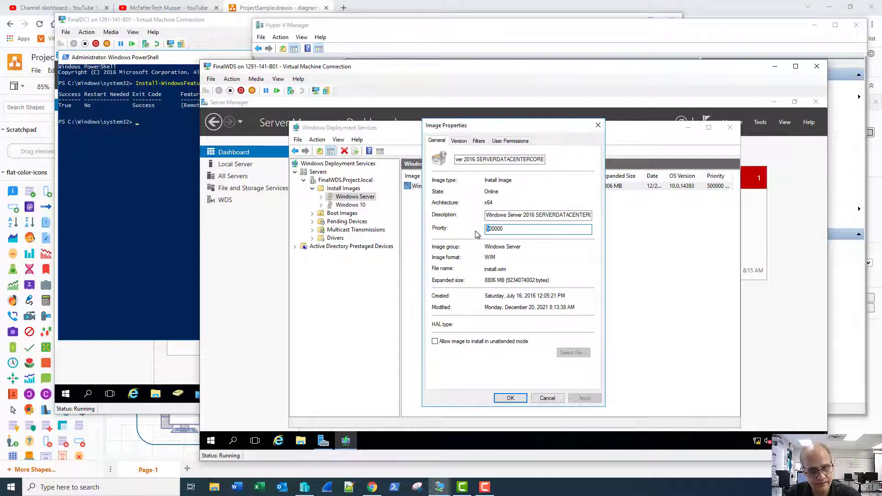
text(4)
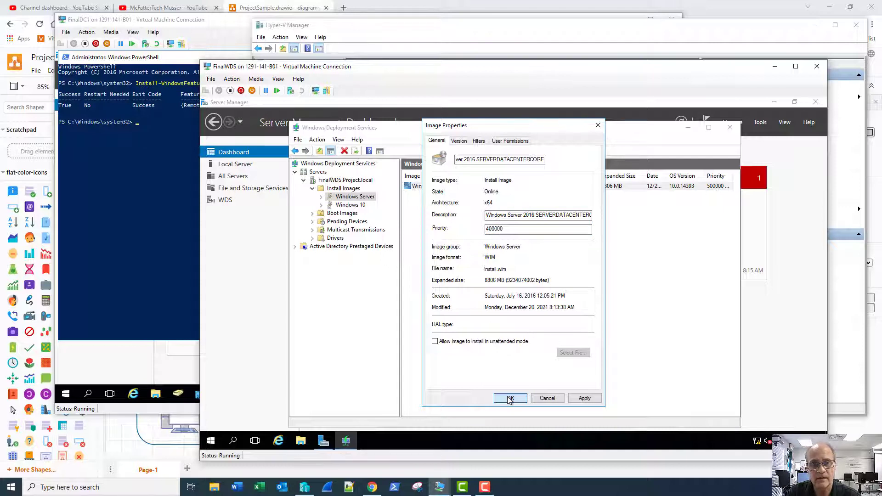
click(509, 398)
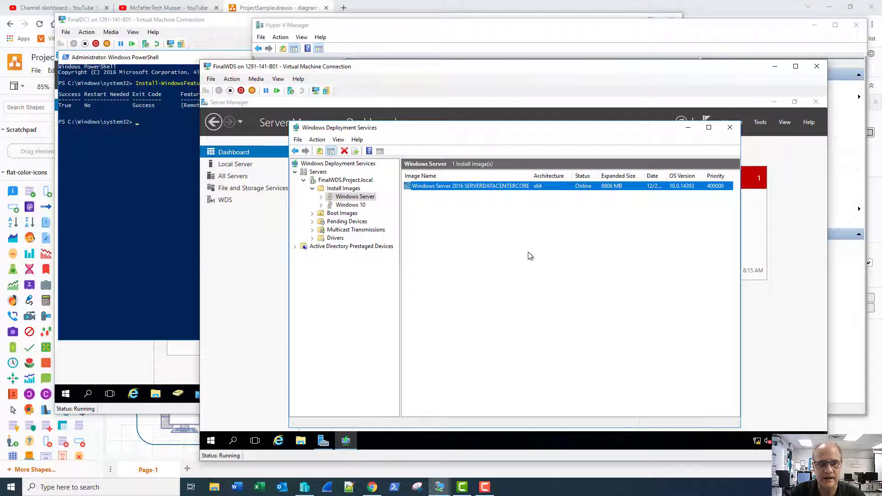
- View the WDS server's Boot Images list, then switch to Hyper-V Manager
click(344, 213)
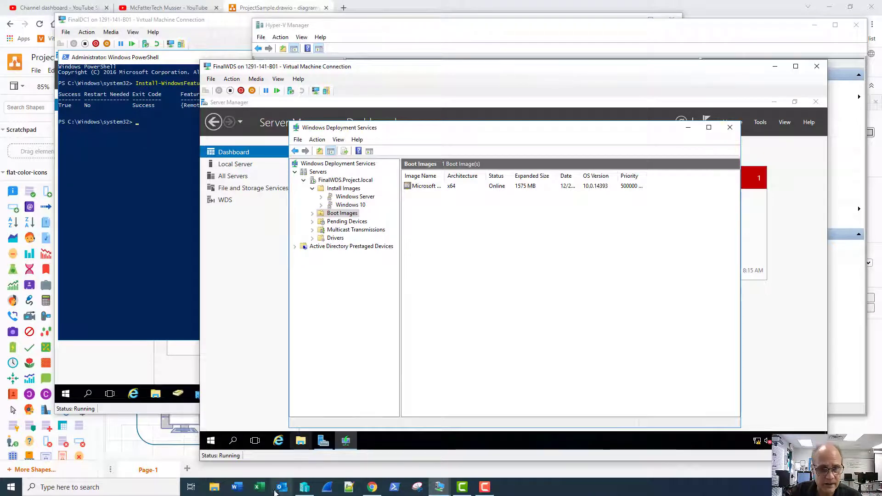
click(304, 487)
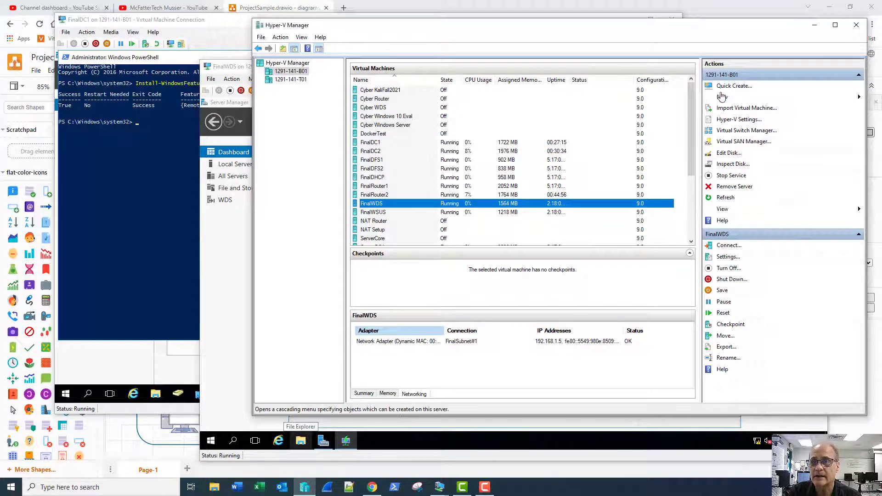
- Start a new VM named Test Core Deploy, keeping Generation 1 and default memory
click(722, 97)
click(836, 98)
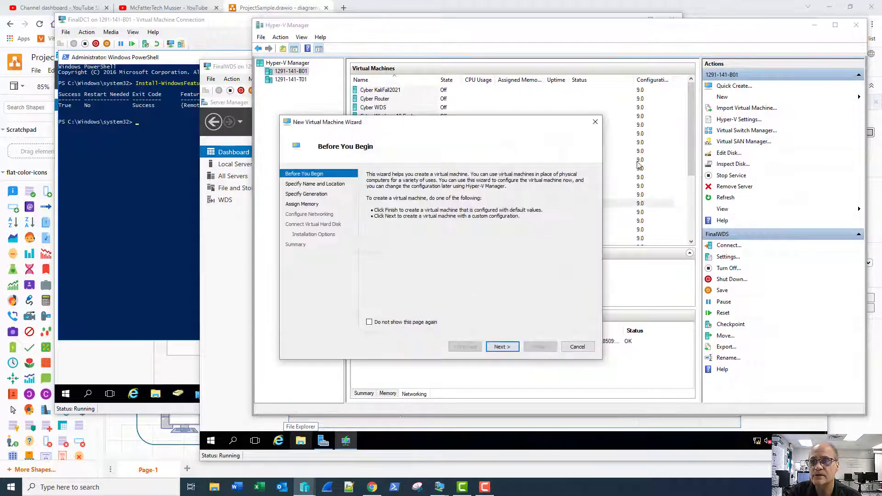
click(495, 348)
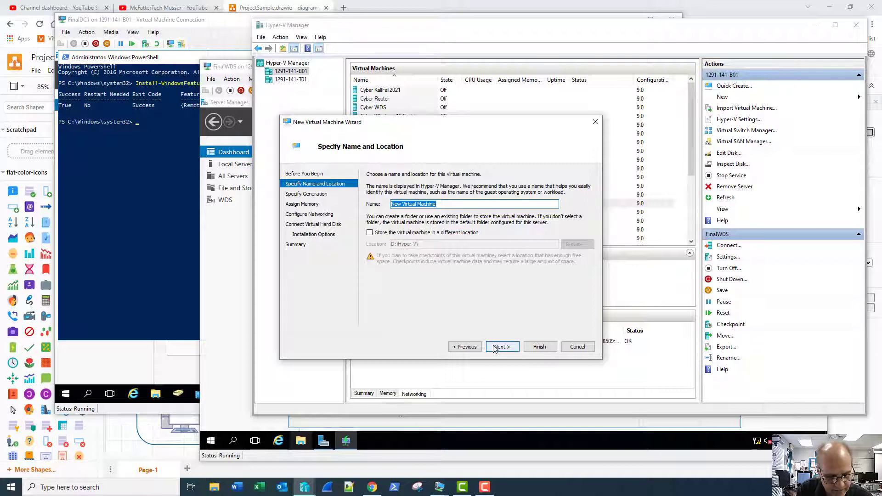
text(Test Cor)
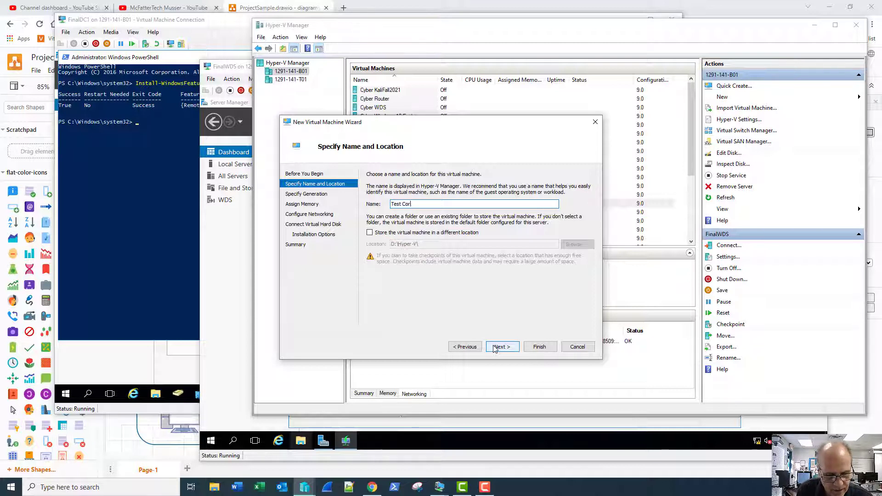
text(e Deploy)
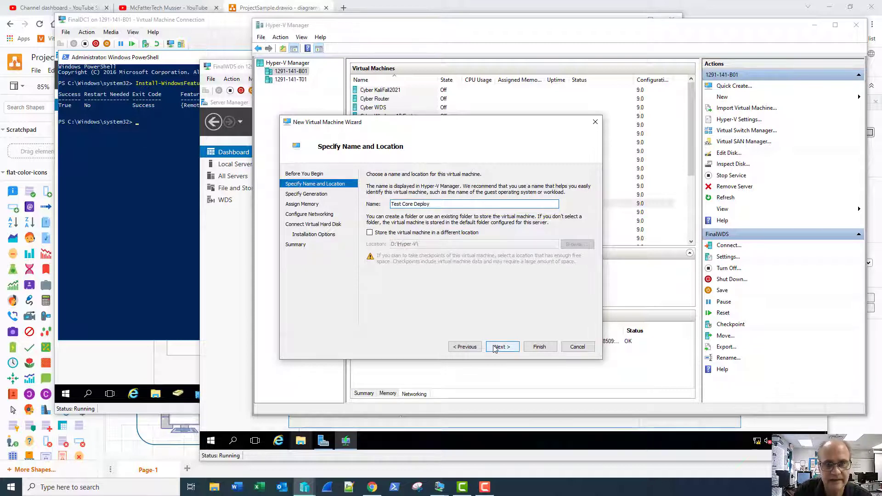
click(495, 348)
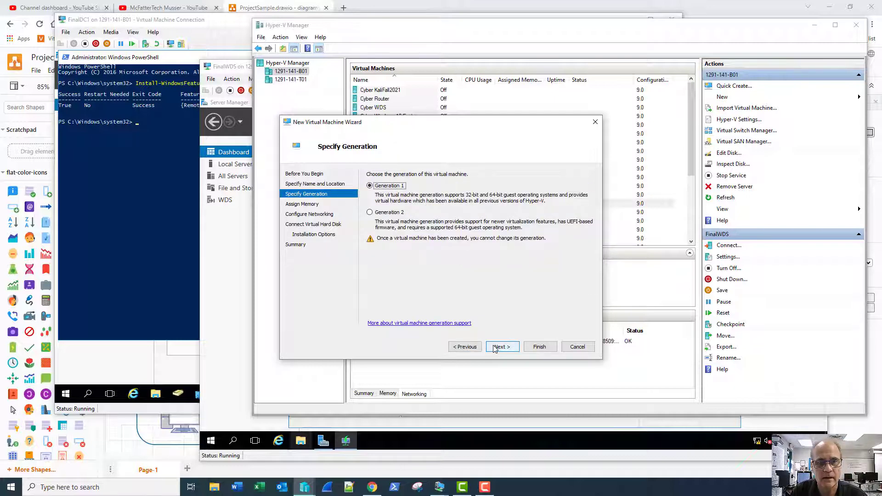
click(495, 348)
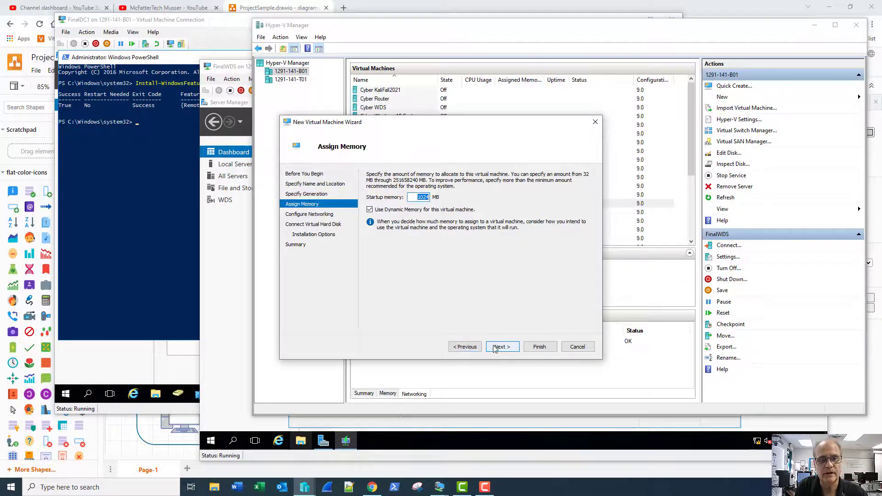
click(495, 348)
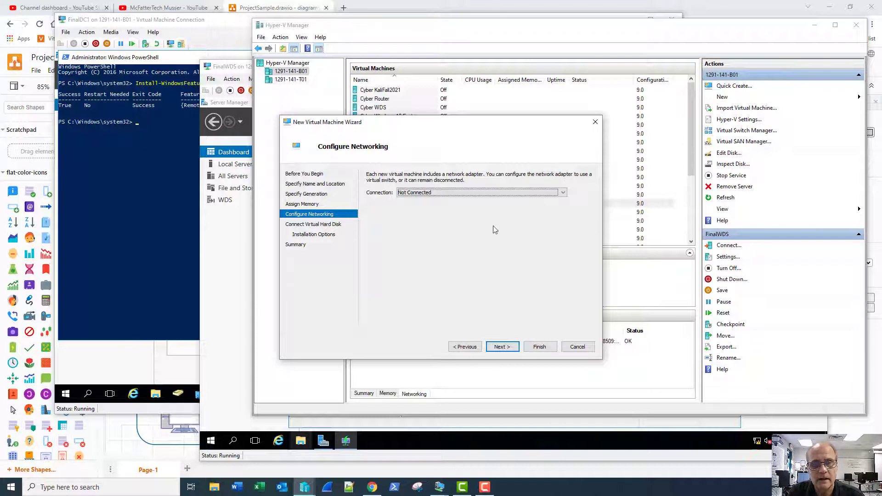
- Connect it to FinalSubnet#1 with a 40 GB disk and network-based install, and create it
click(488, 194)
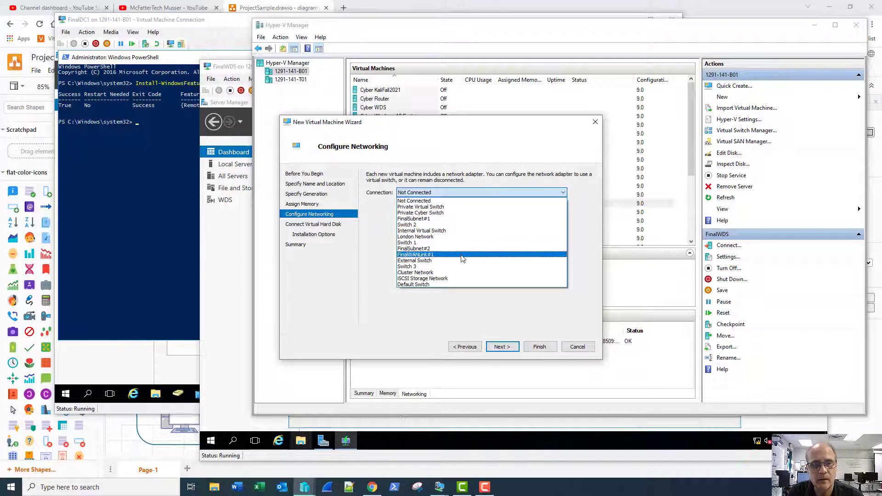
click(469, 220)
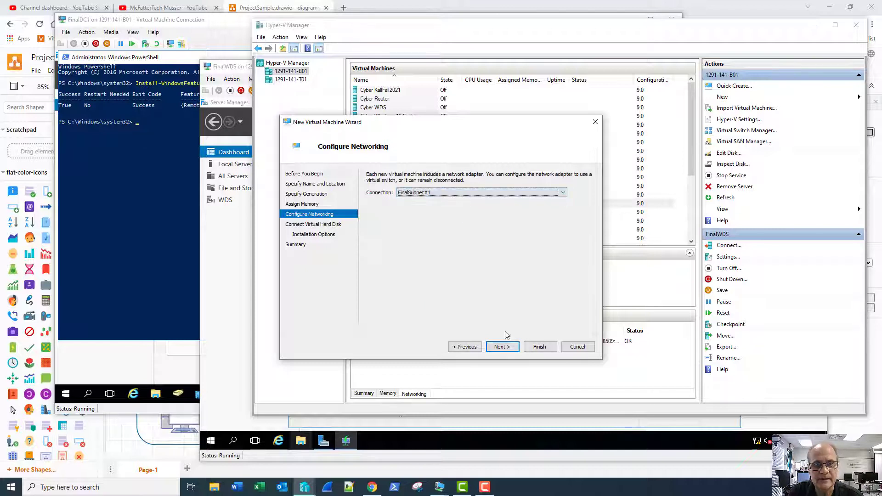
click(506, 348)
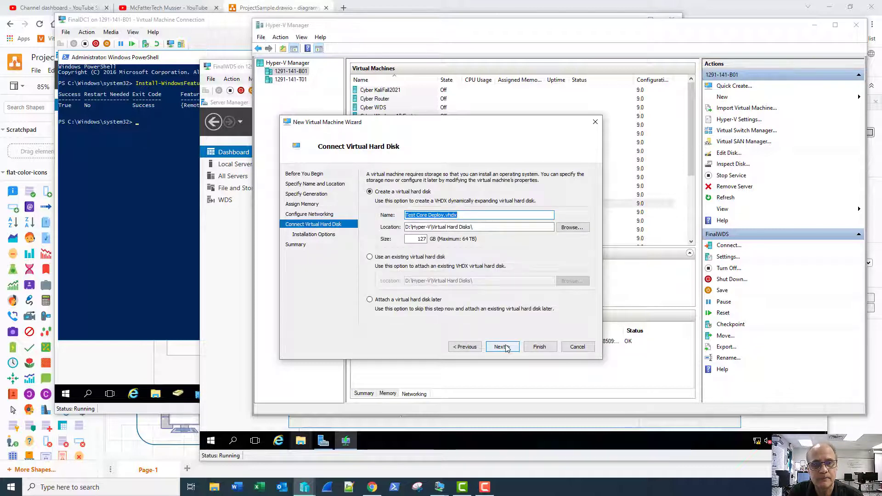
double_click(413, 239)
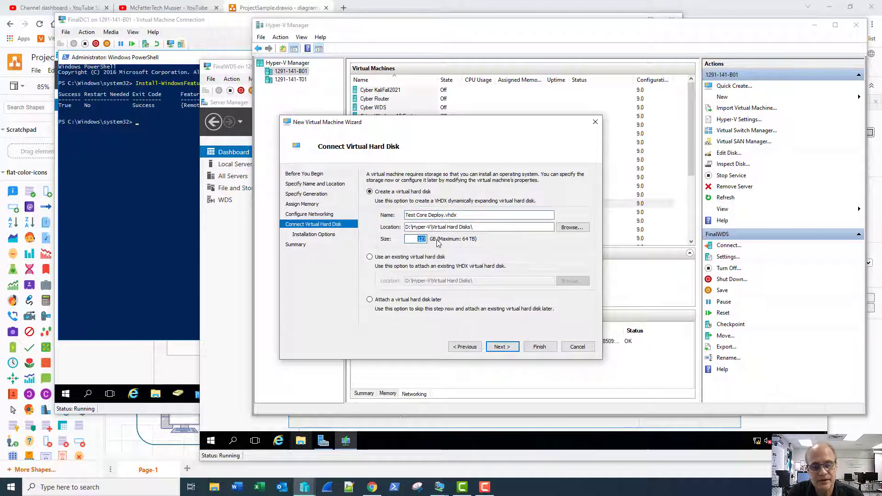
text(40)
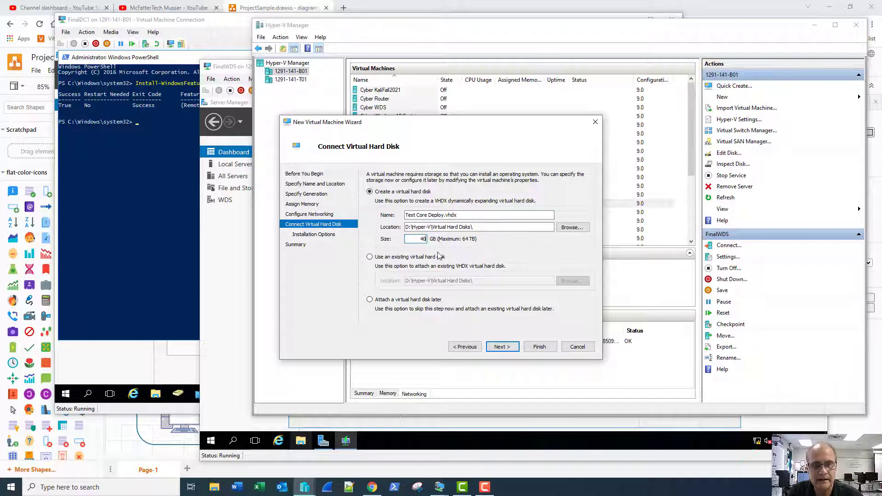
click(503, 348)
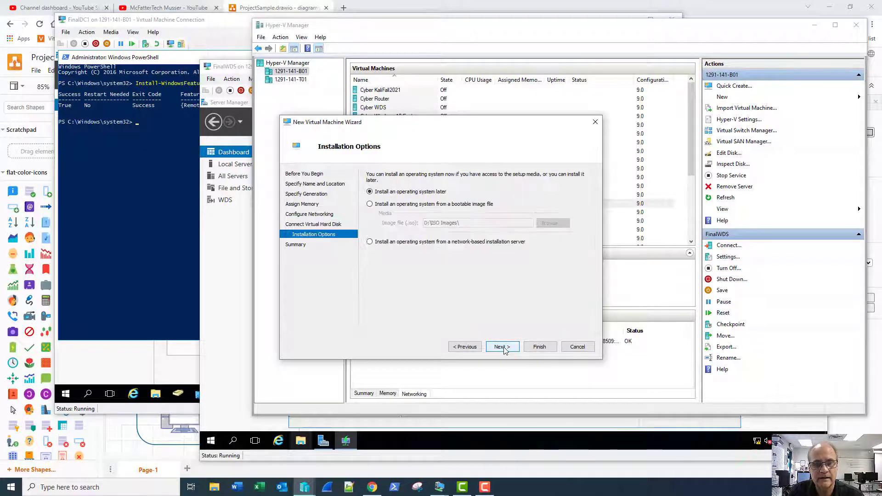
click(394, 243)
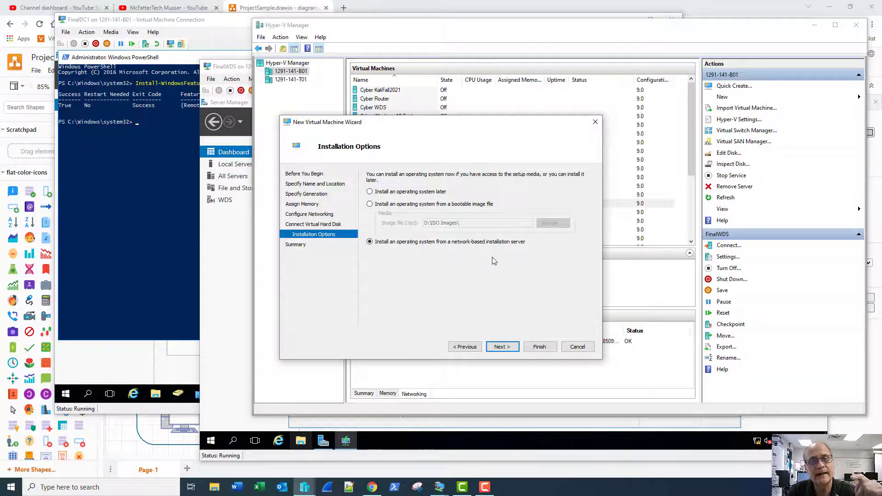
click(501, 347)
click(539, 348)
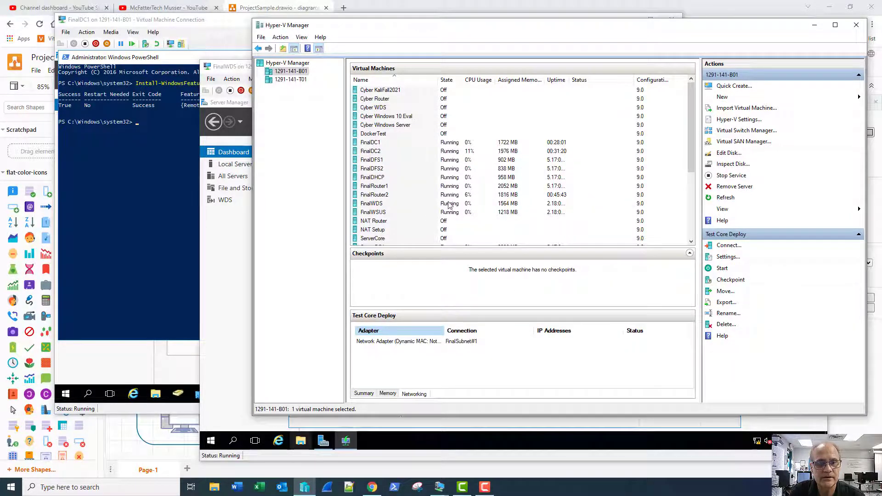
- Rename the Test Core Deploy VM to Final Test Core Deploy
scroll(449, 205, down, 1)
scroll(449, 205, down, 3)
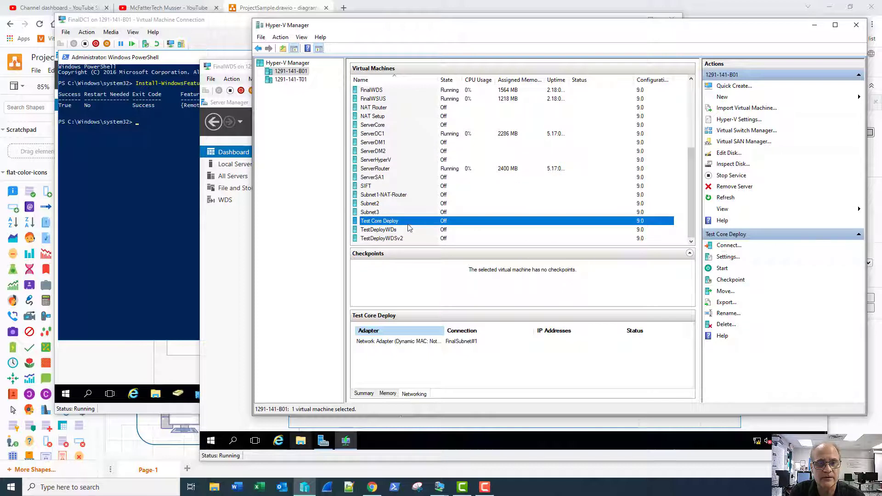
right_click(386, 224)
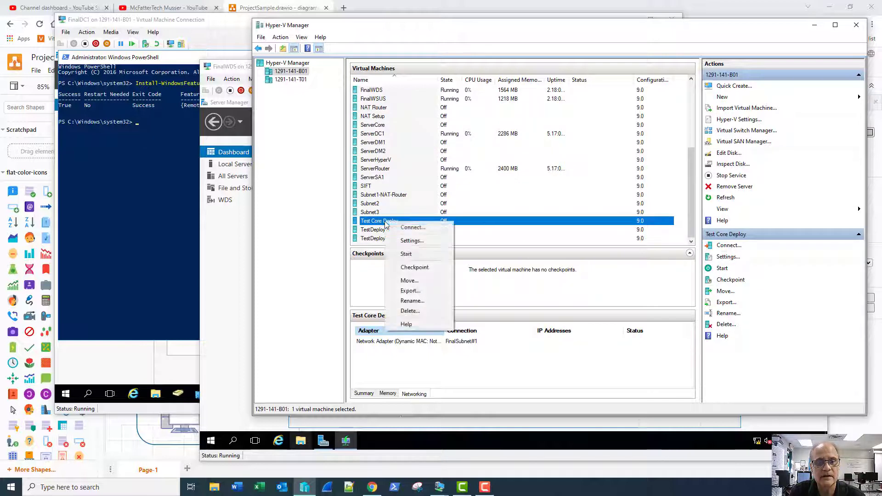
click(416, 302)
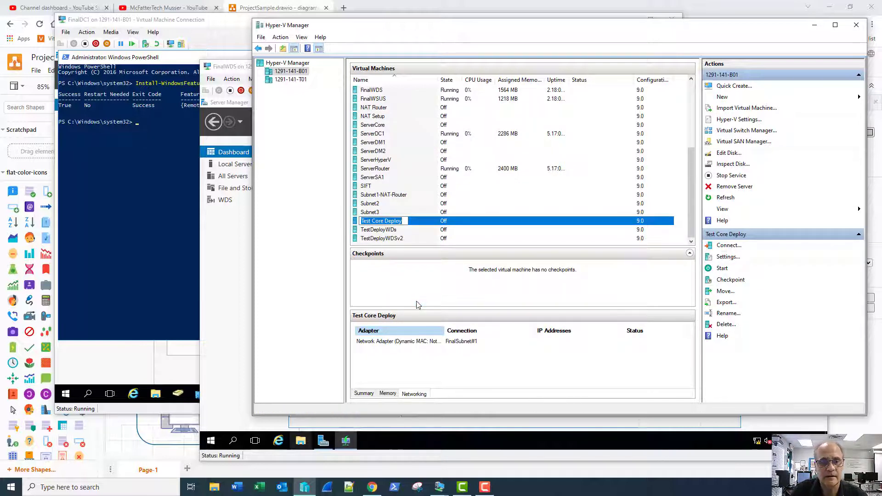
key(Home)
text(Final)
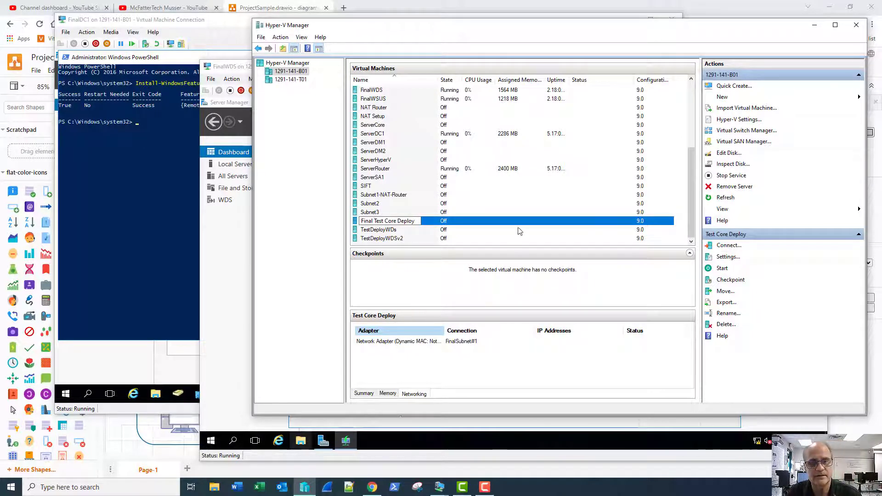
key(Return)
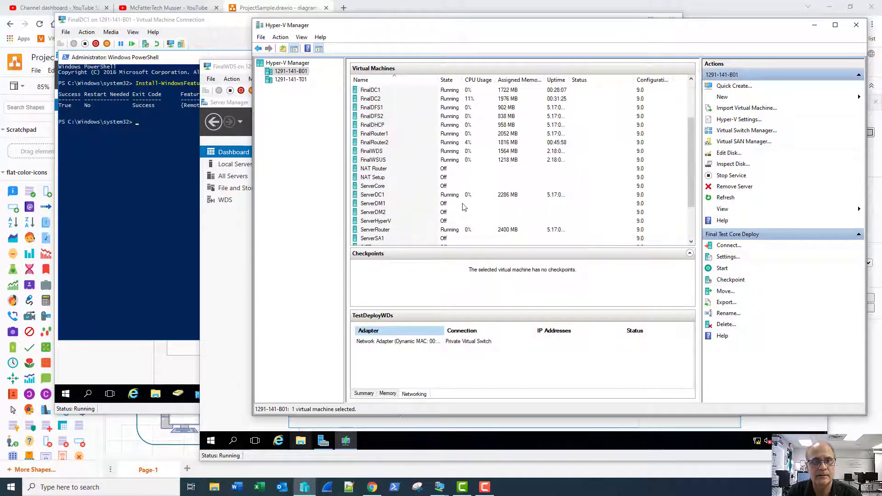
- In Final Test Core Deploy's settings, uncheck automatic checkpoints and set Maximum RAM to 4096 MB
scroll(464, 207, up, 3)
click(397, 136)
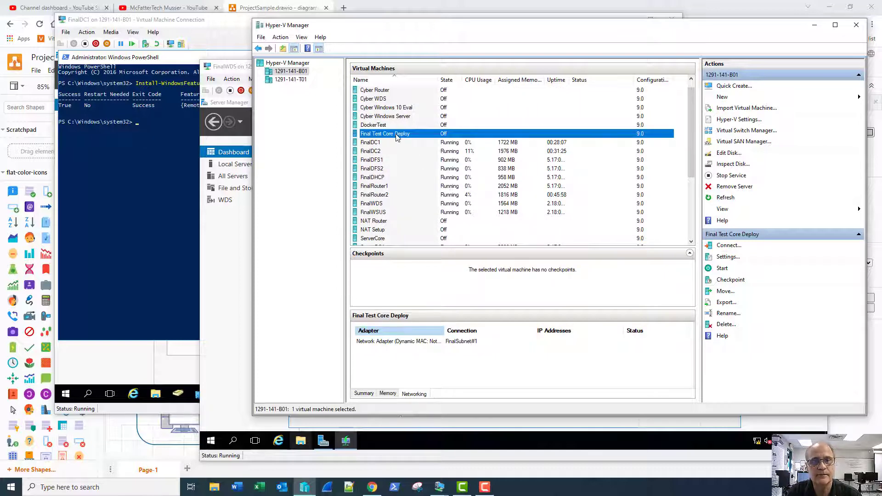
right_click(398, 135)
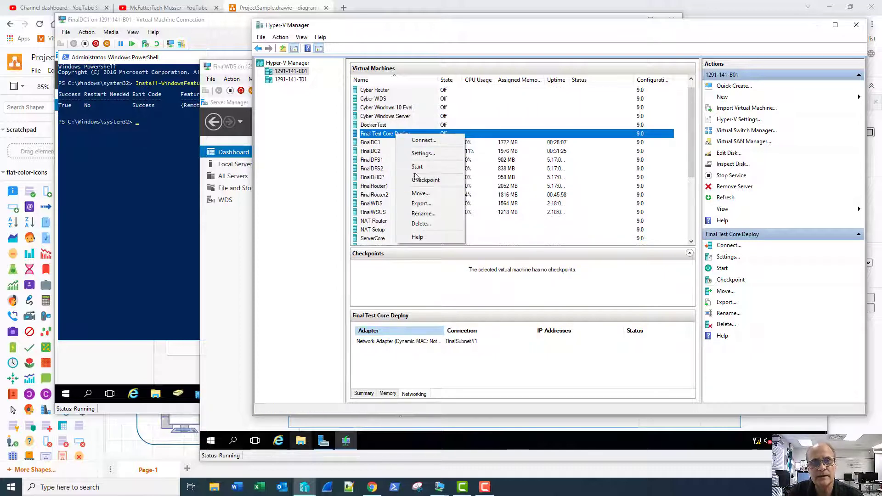
click(422, 153)
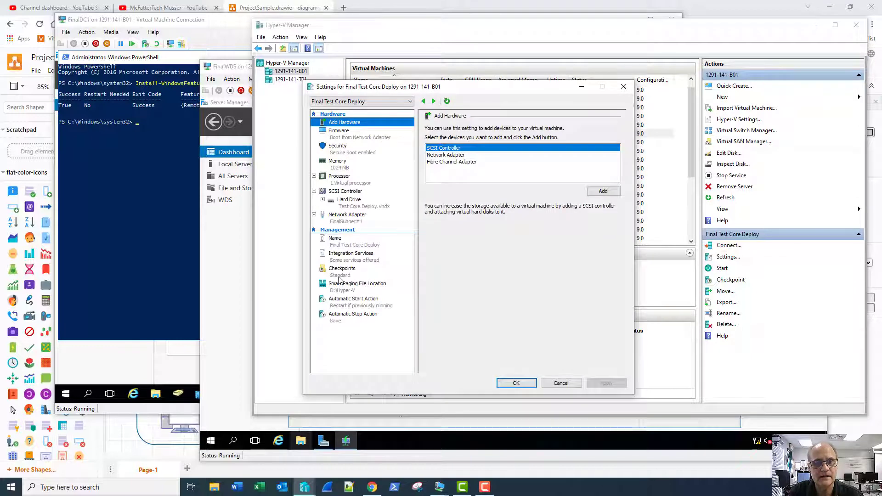
click(342, 272)
click(437, 266)
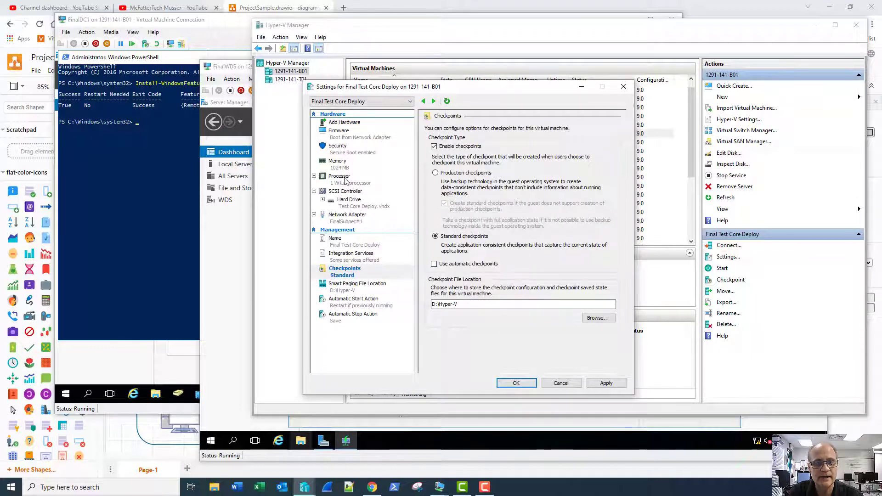
click(338, 162)
drag(495, 206, 524, 205)
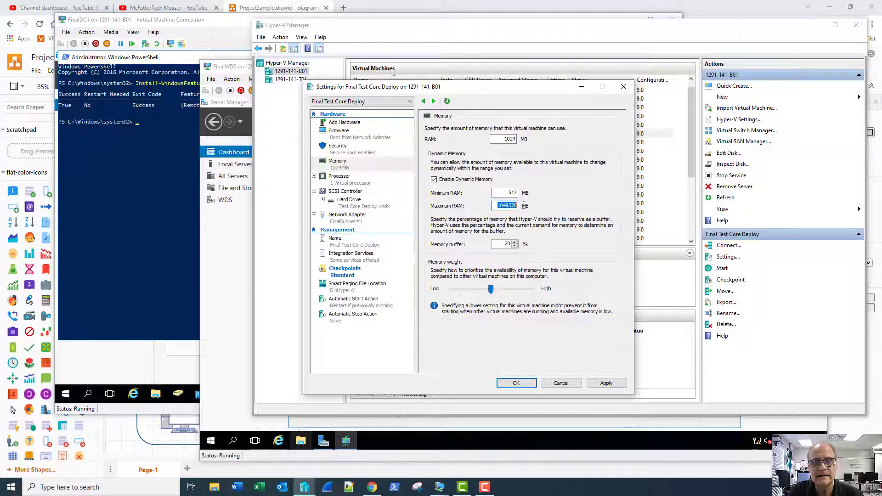
text(409)
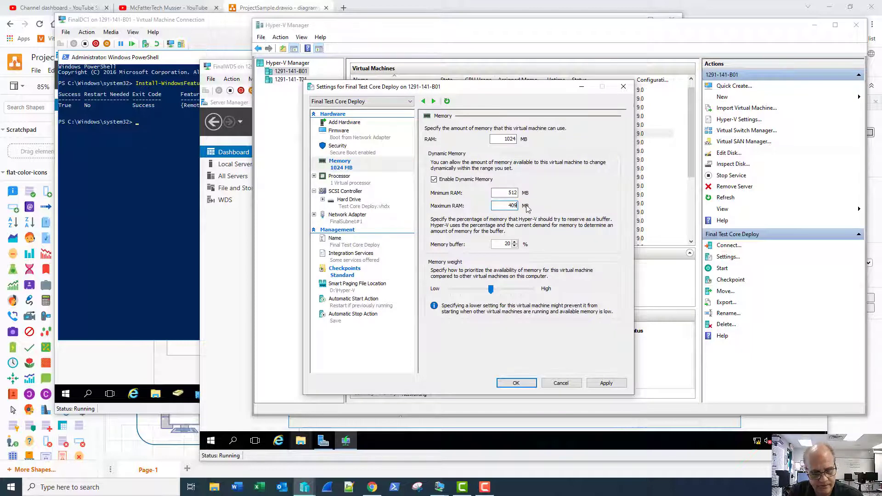
text(6)
click(516, 383)
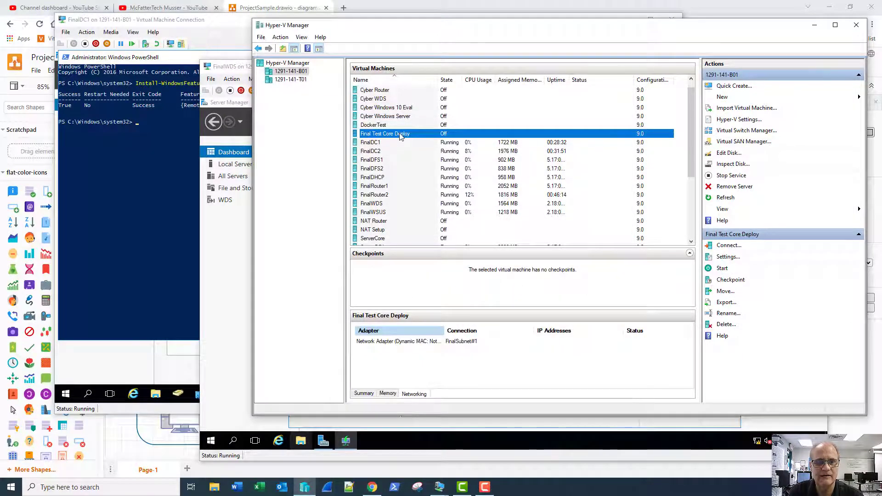
double_click(400, 135)
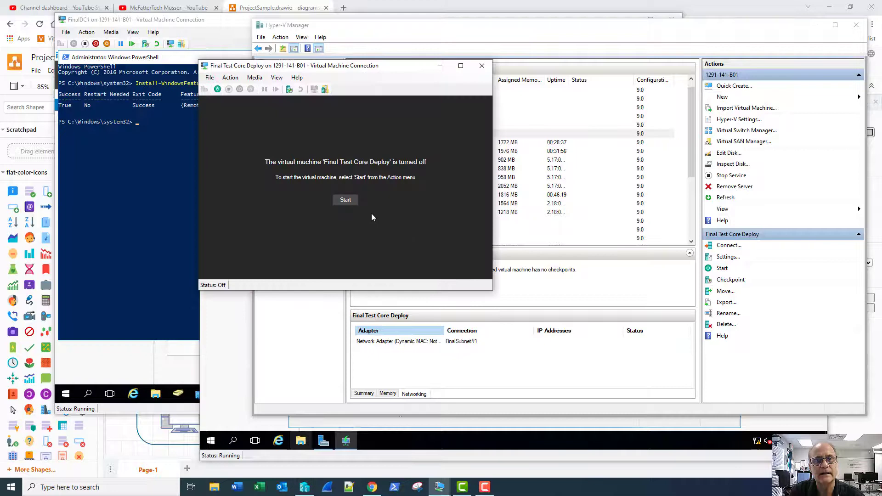
click(347, 201)
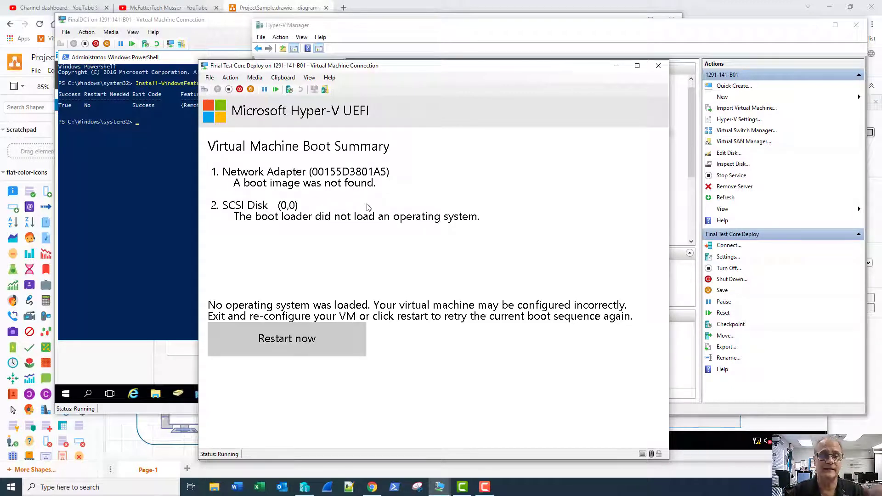
click(229, 89)
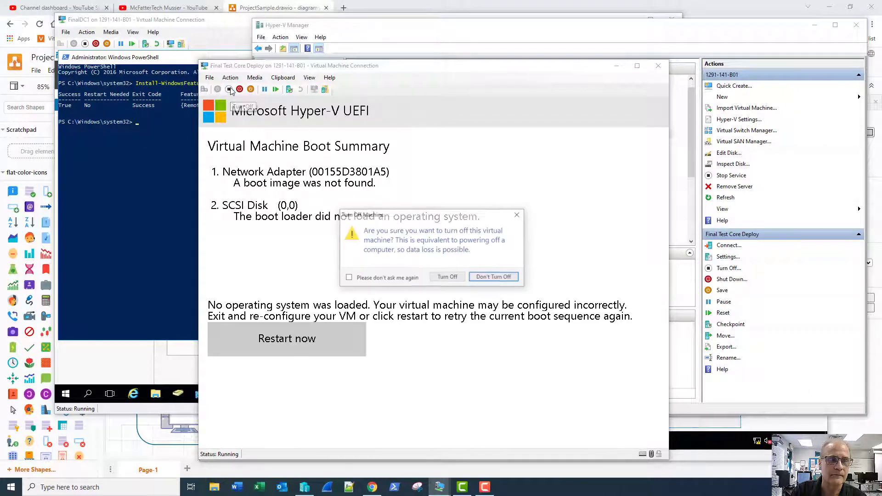
click(446, 278)
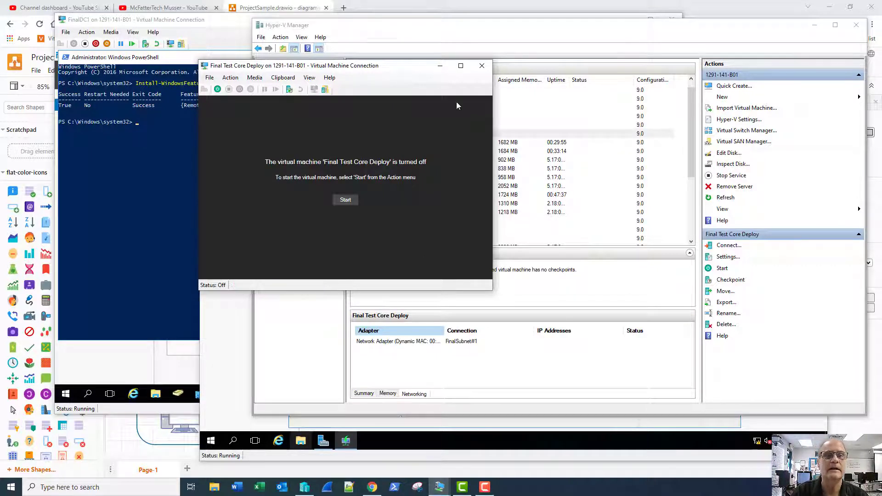
click(482, 65)
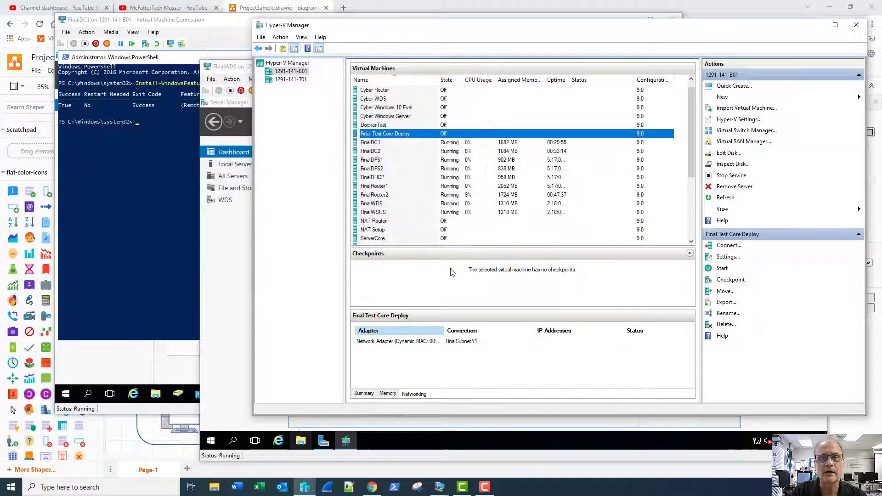
- Set FINALWDS PXE Response to answer all clients, requiring administrator approval for unknown computers
mouse_move(486, 492)
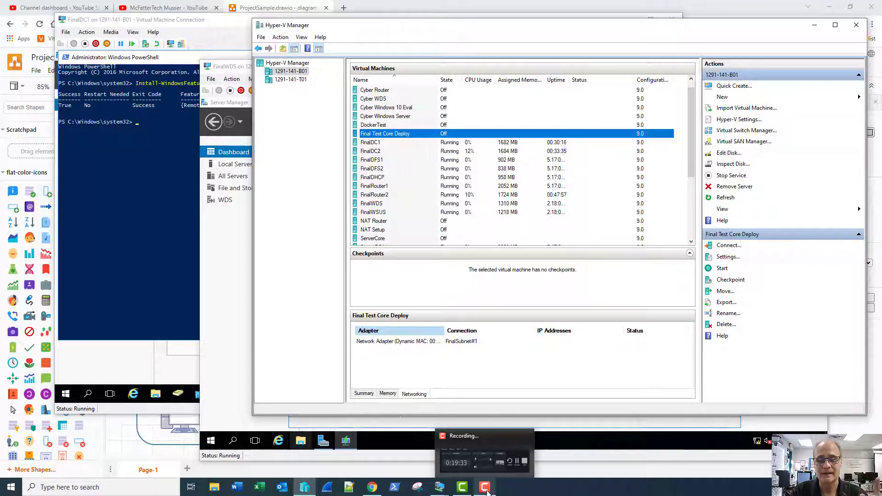
click(486, 489)
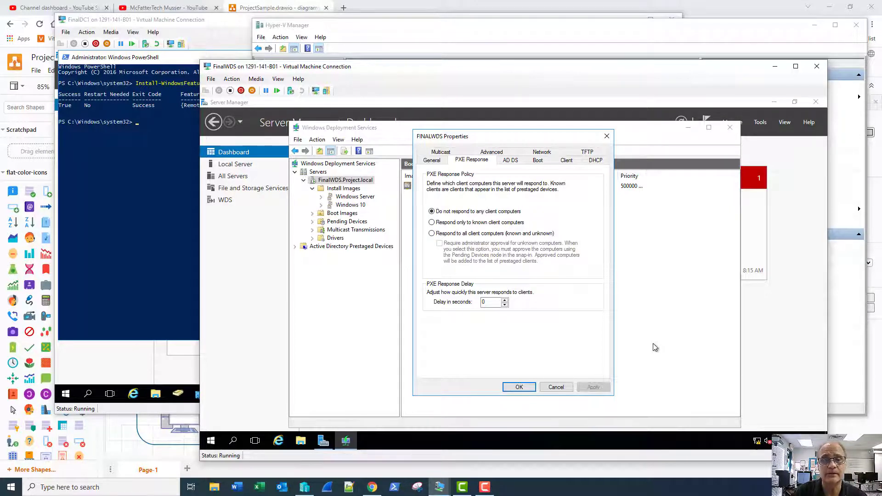
click(433, 234)
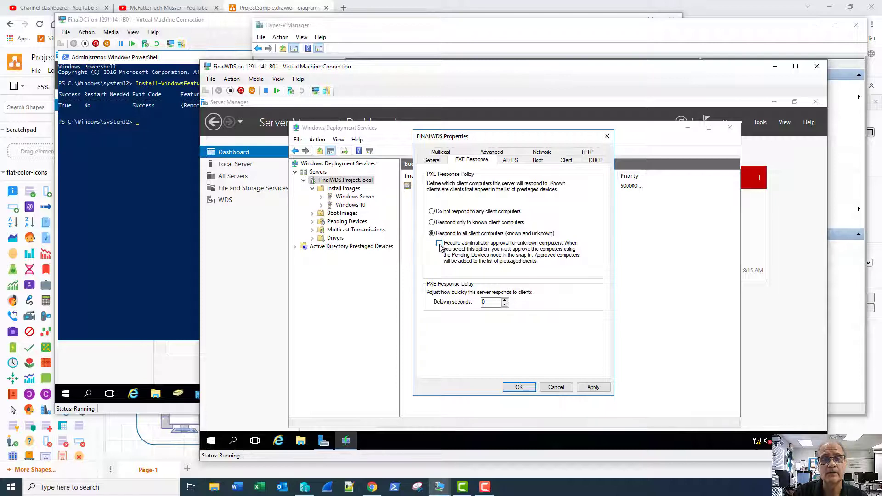
click(439, 244)
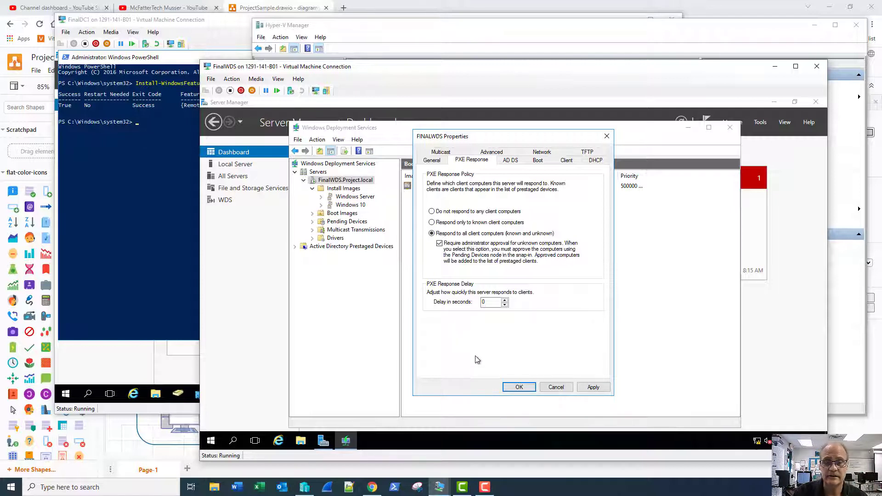
click(519, 387)
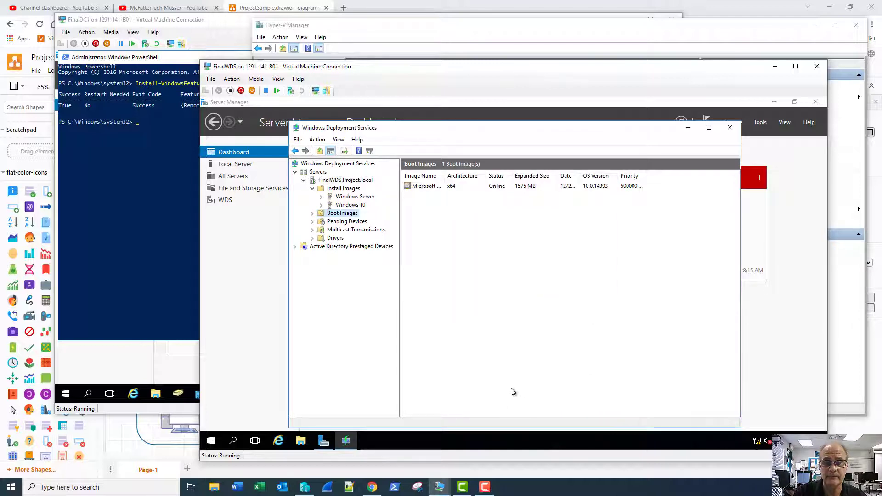
- Start Final Test Core Deploy from its console, turn it off after the failed boot, and restart it
mouse_move(442, 491)
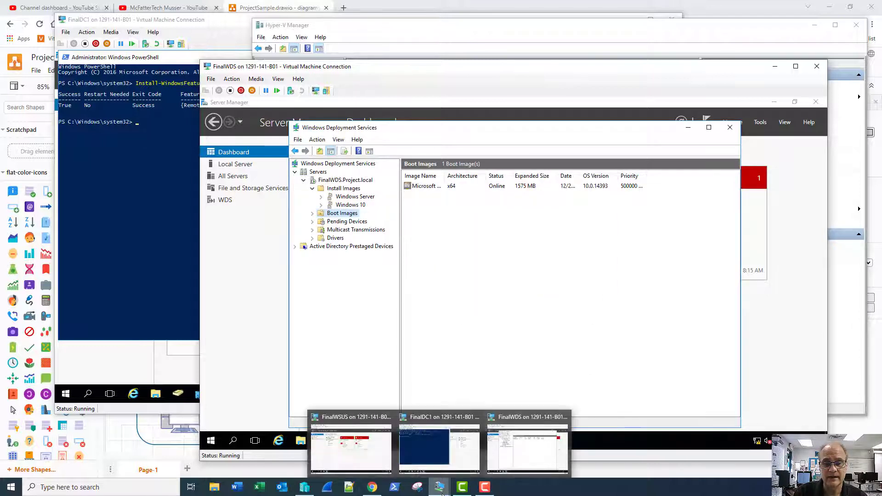
click(304, 488)
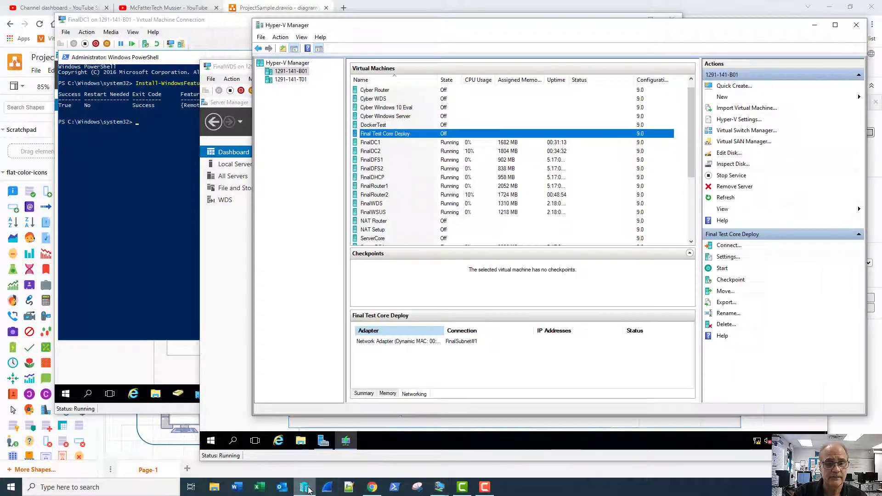
double_click(399, 138)
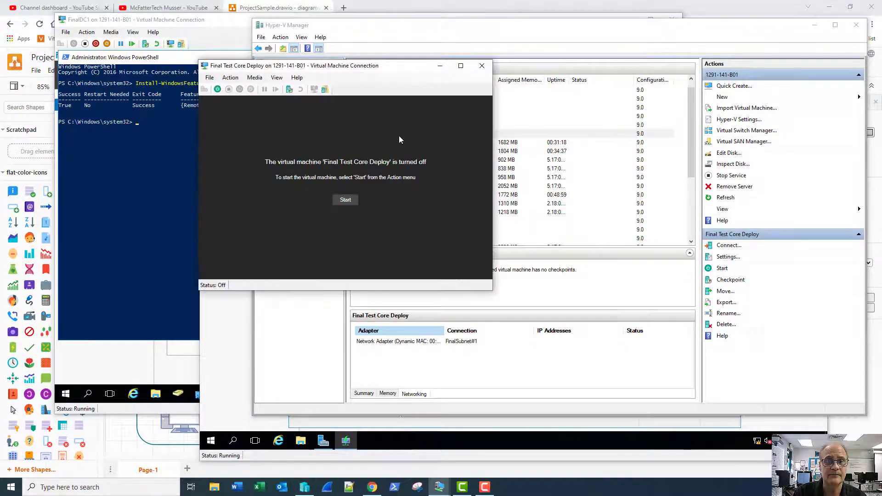
click(345, 201)
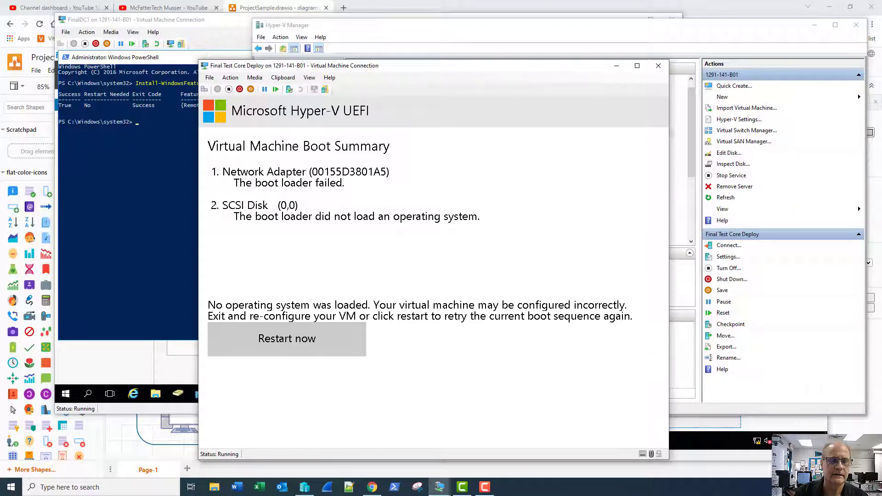
click(229, 89)
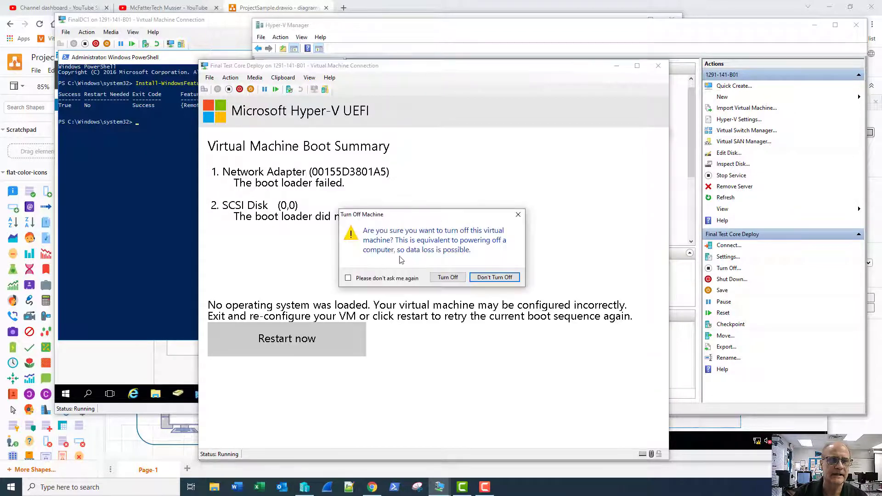
click(442, 277)
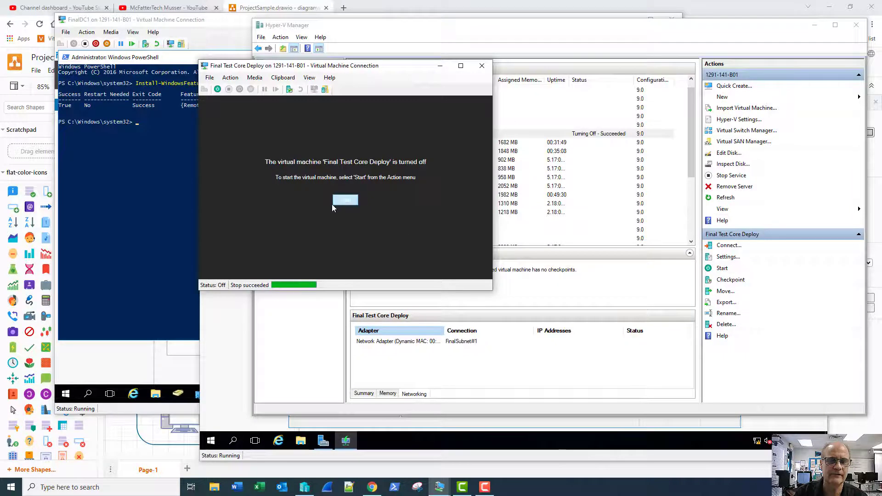
click(345, 201)
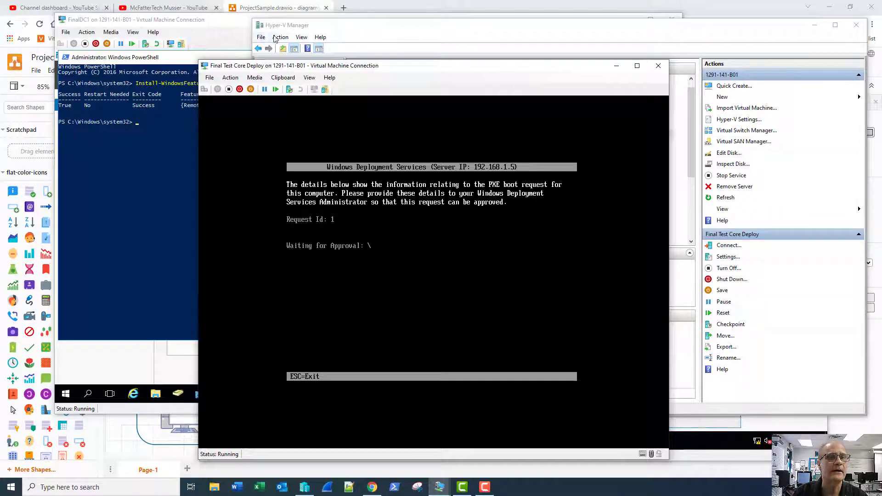
- On the FinalWDS server, approve pending device request 1 under Pending Devices and confirm
mouse_move(440, 488)
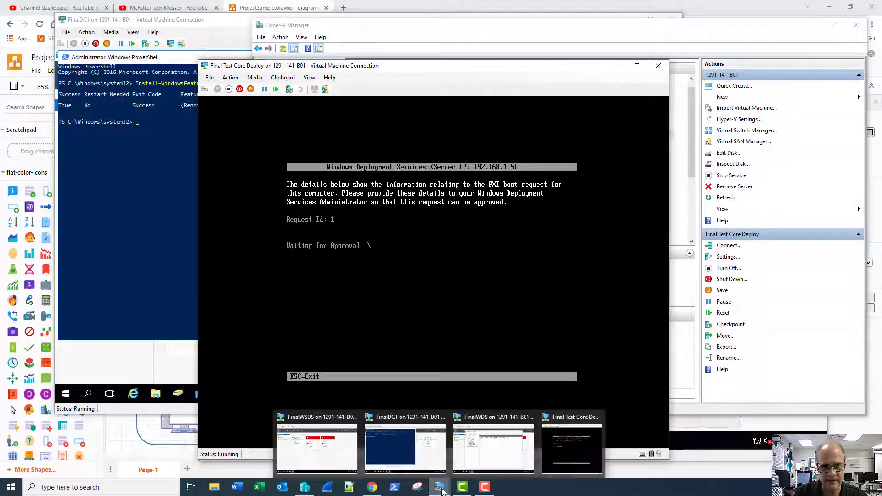
click(476, 454)
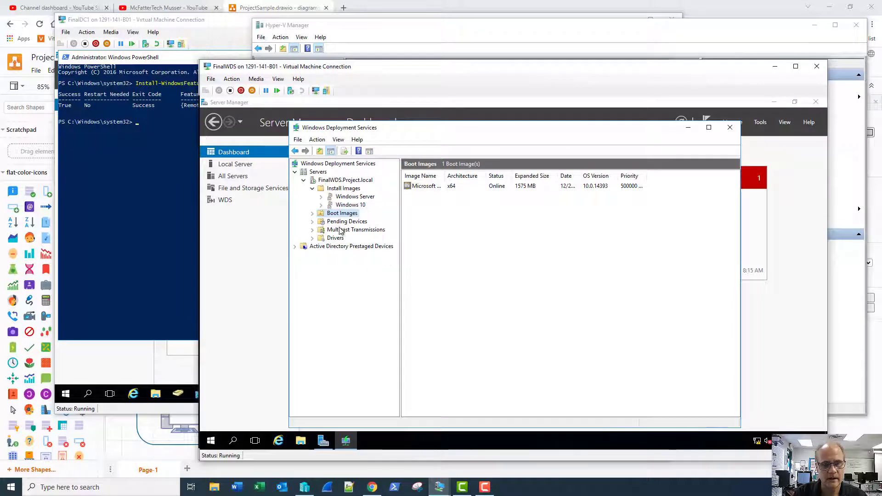
click(347, 222)
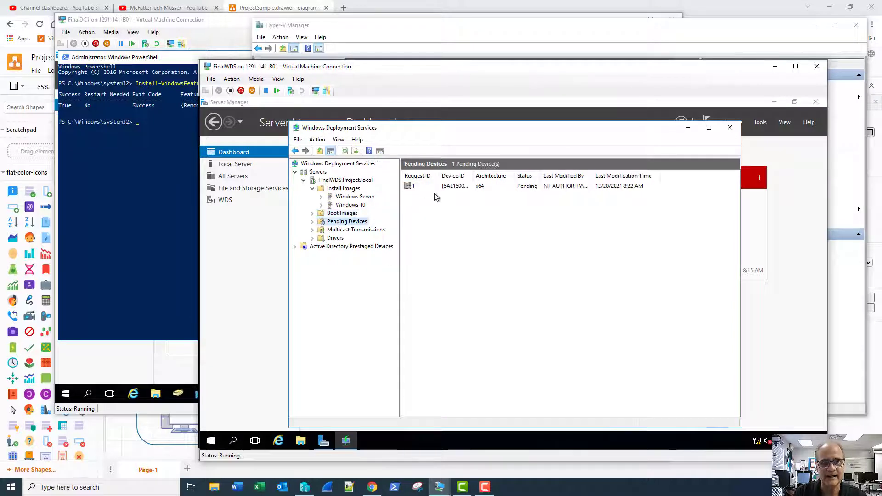
right_click(415, 186)
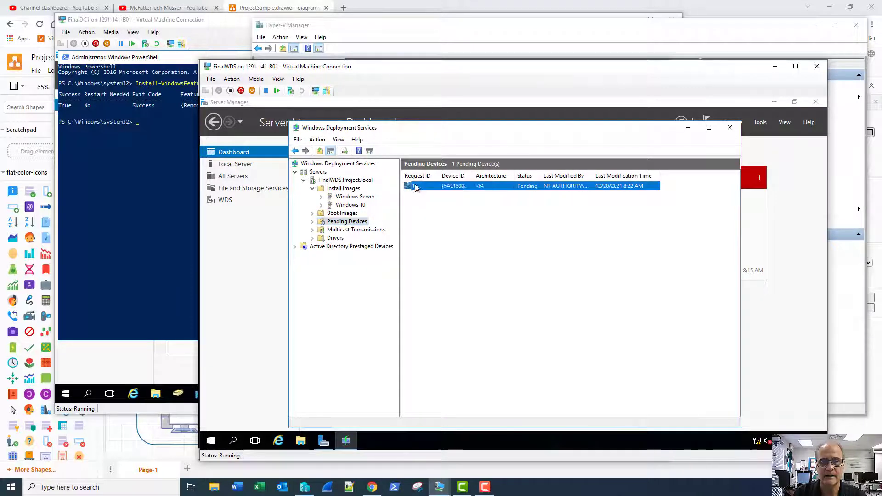
click(423, 192)
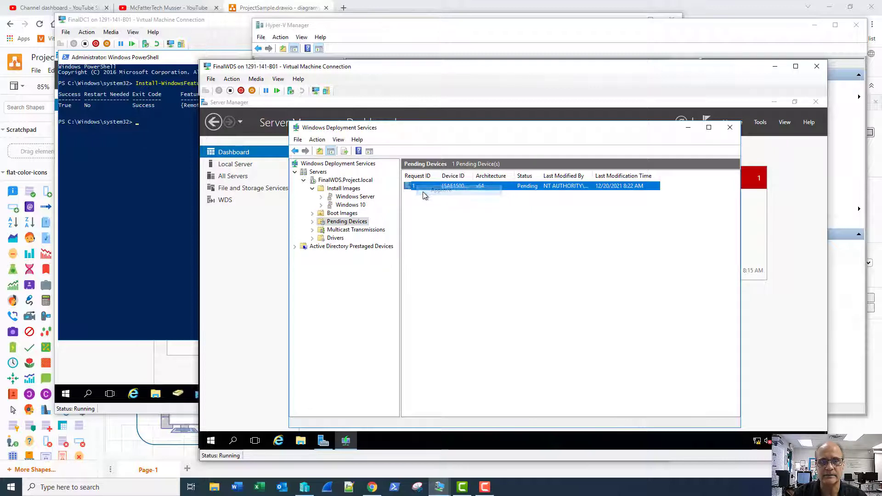
click(549, 303)
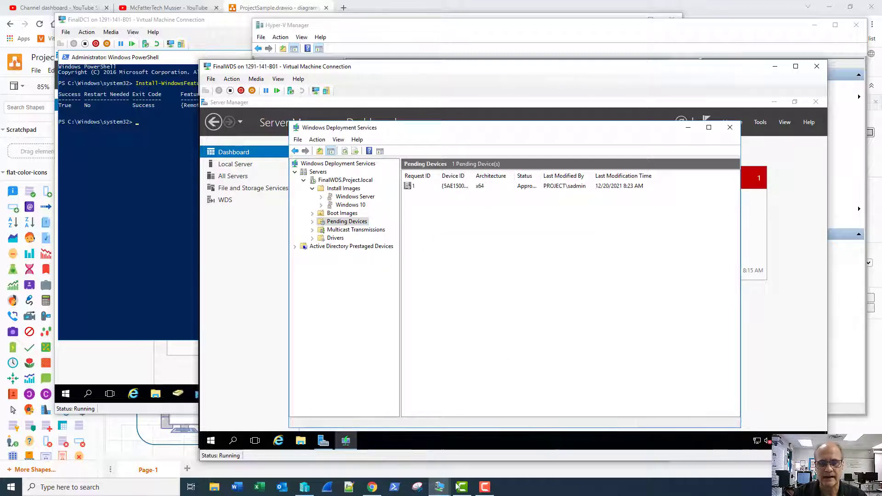
- Accept the default locale and keyboard, then sign in with the domain admin user name and password
mouse_move(444, 493)
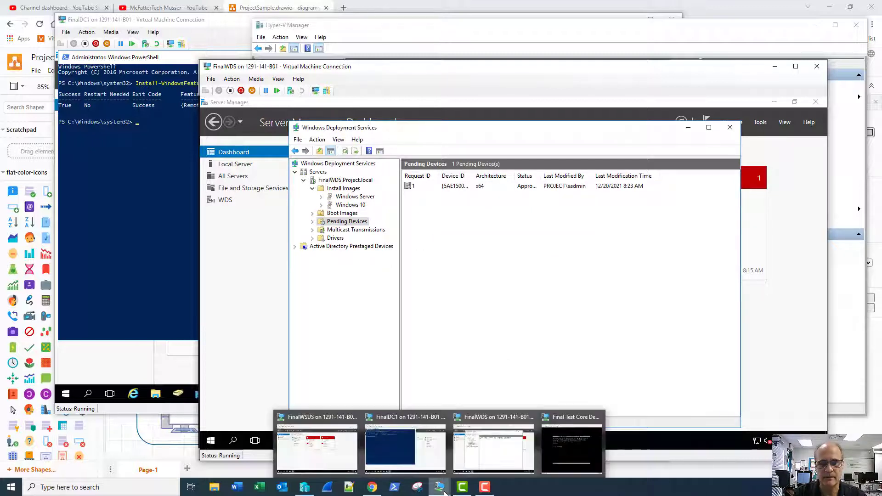
click(572, 448)
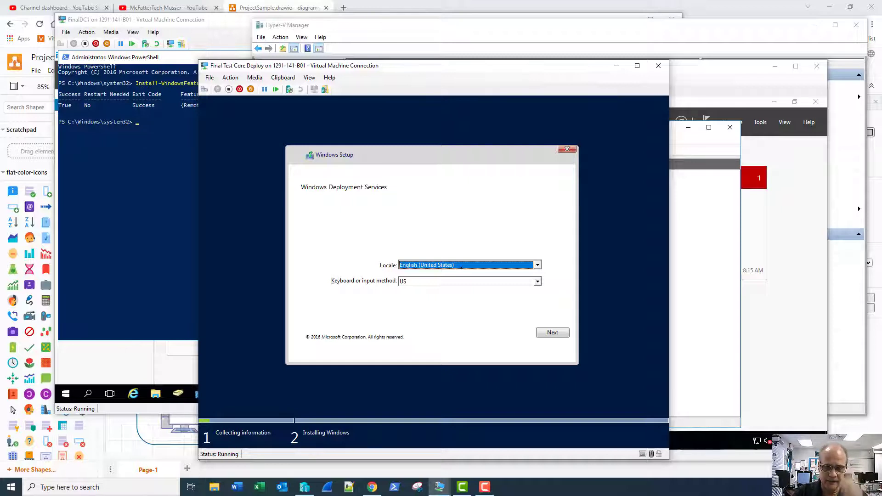
click(551, 335)
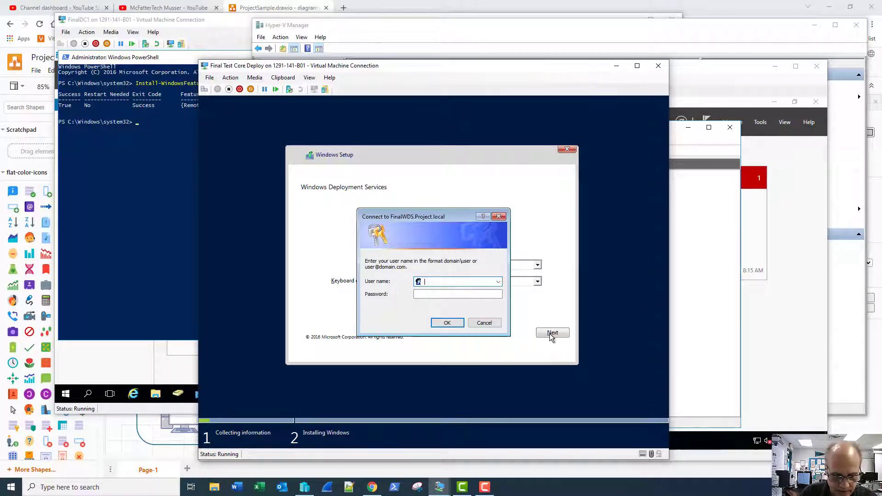
text(project)
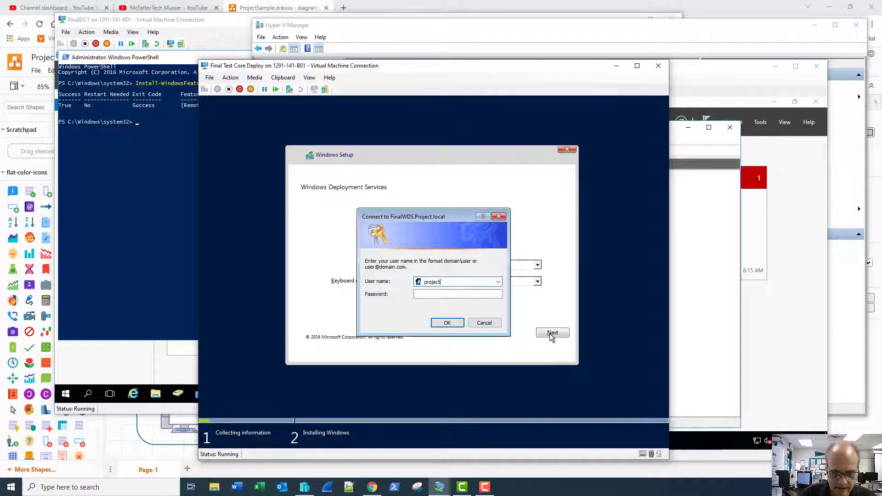
text(\sadmi)
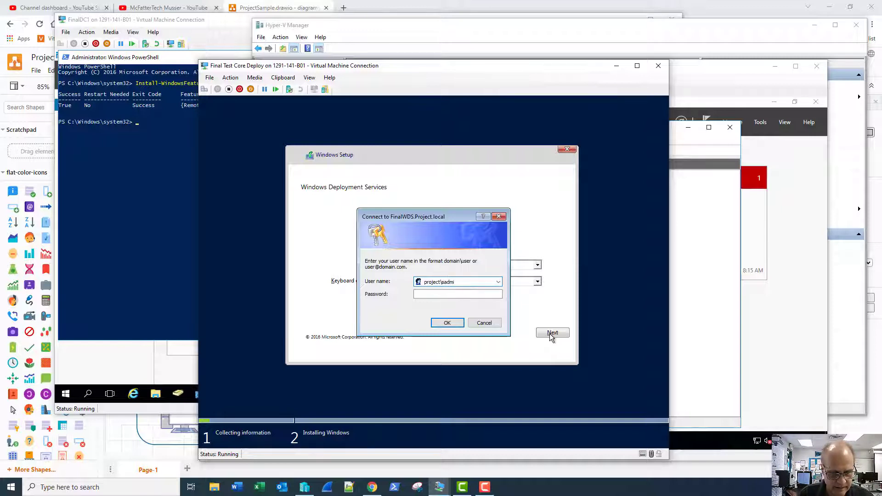
text(n)
key(Tab)
text(•••••)
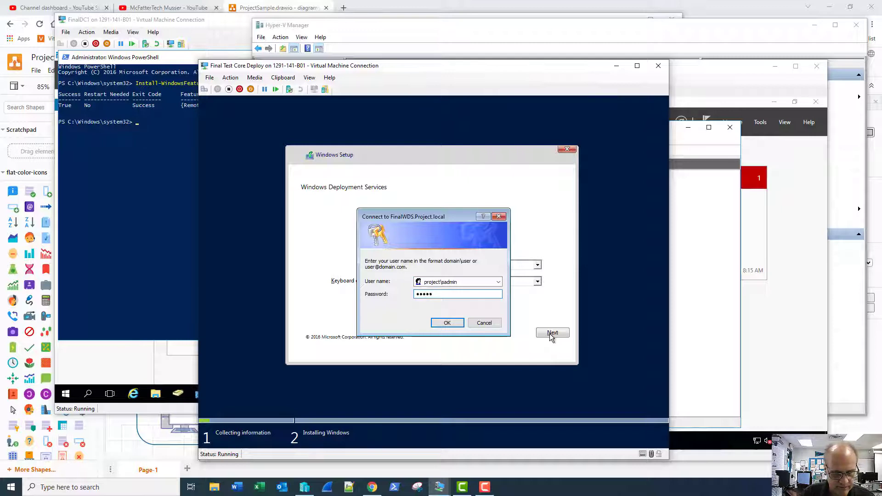
text(••••)
key(Return)
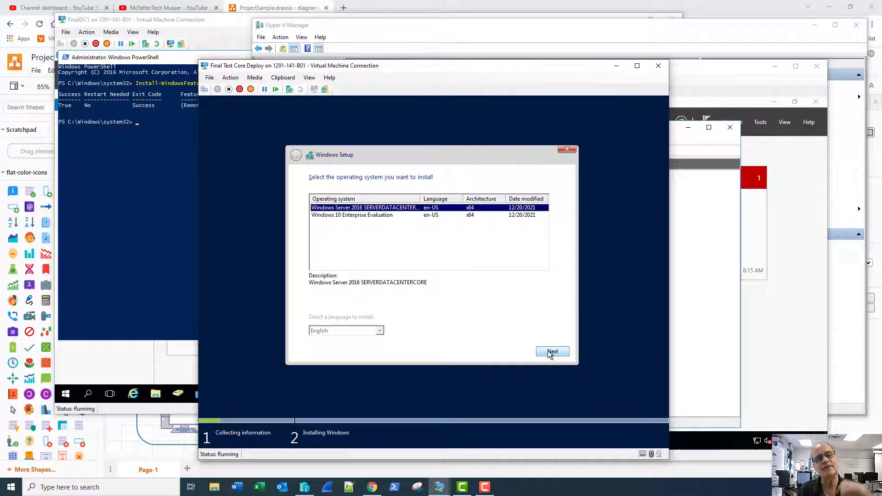
- Select Windows 10 Enterprise Evaluation as the install image and continue
key(Down)
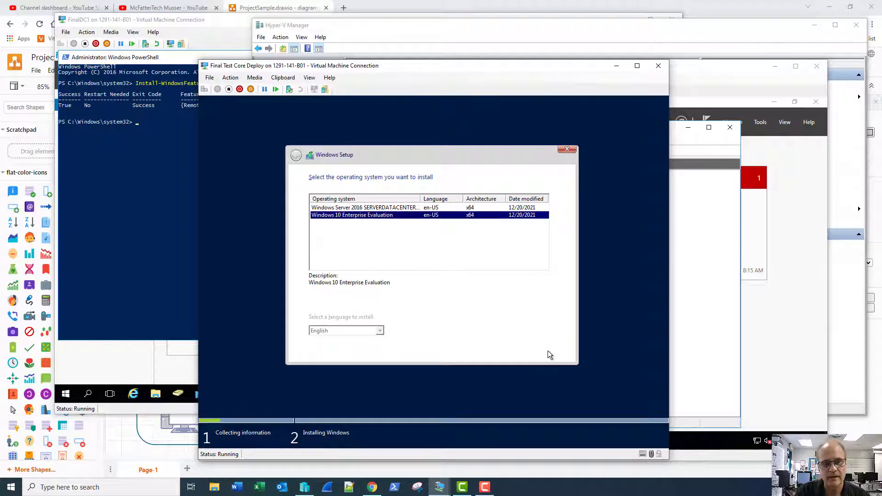
click(551, 352)
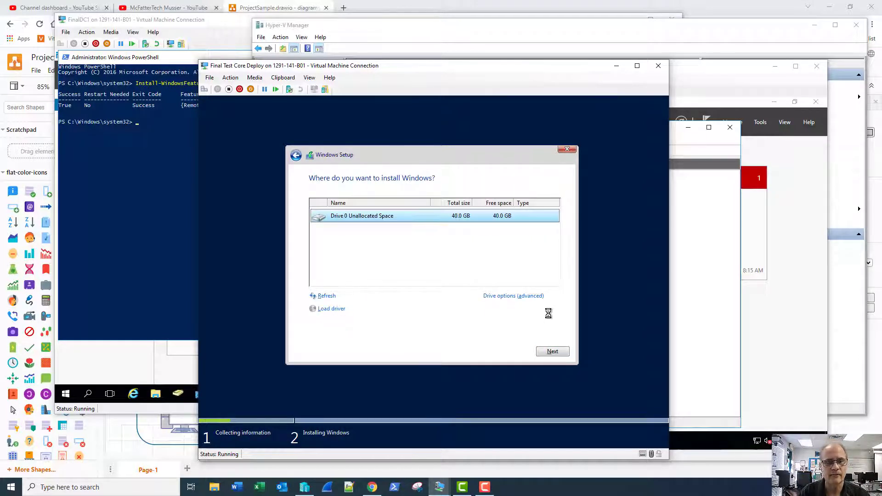
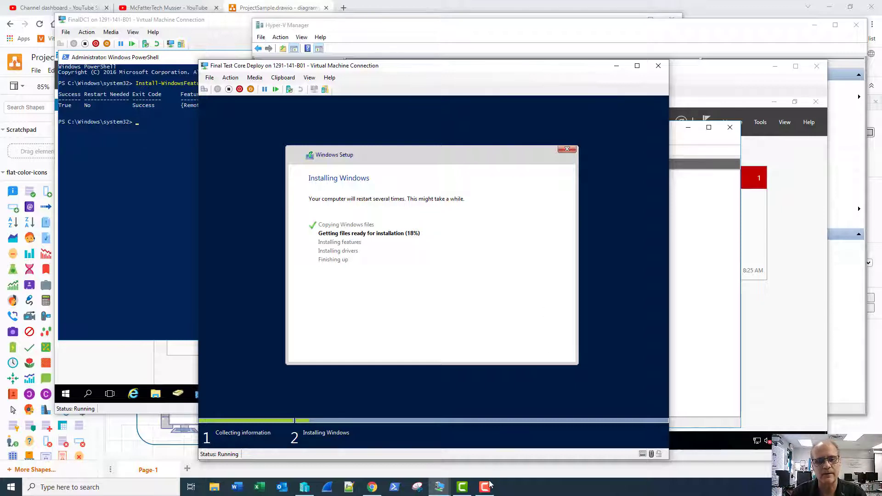
- Wait for Windows to finish installing on the test VM until it asks for the region
mouse_move(486, 493)
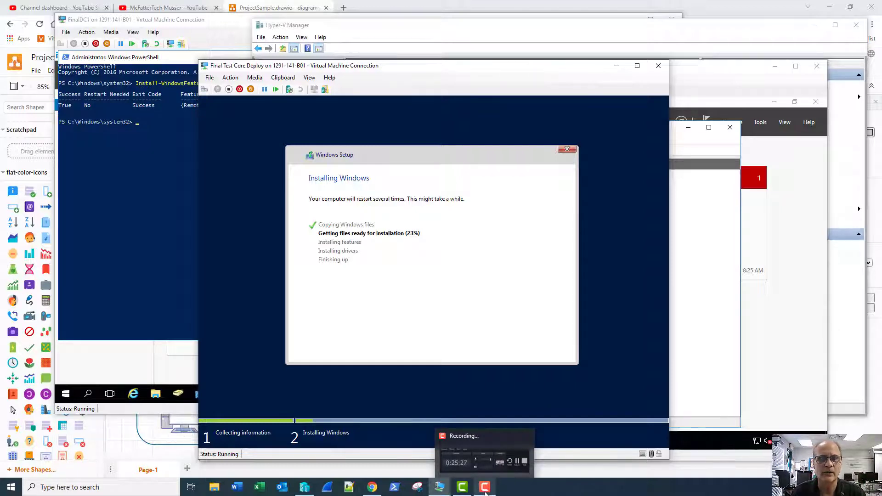
click(486, 493)
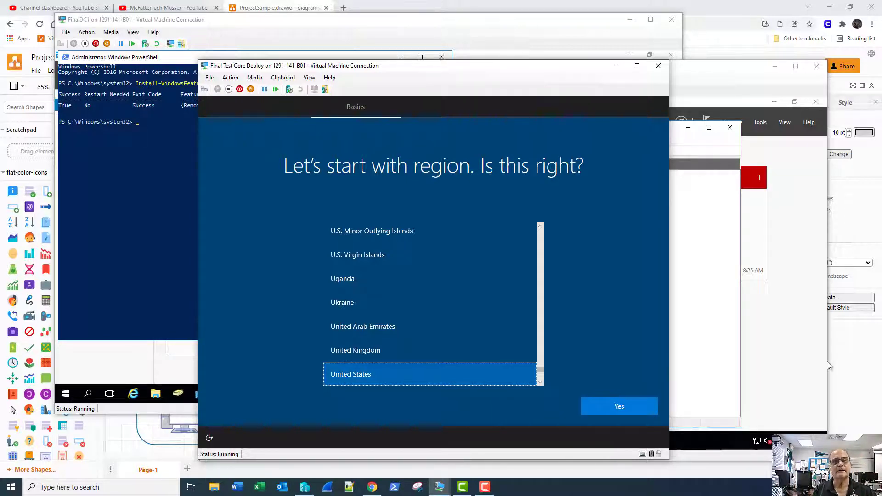
- Accept United States as the region and the US keyboard, skipping a second layout
key(Return)
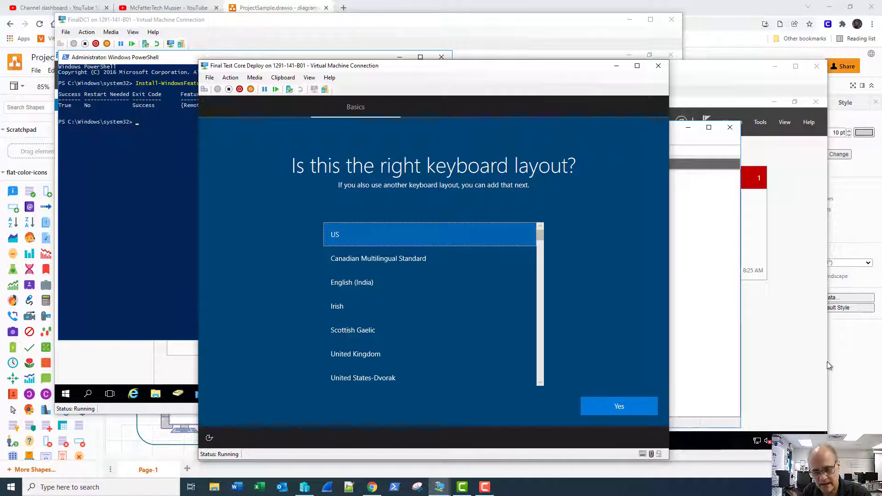
key(Return)
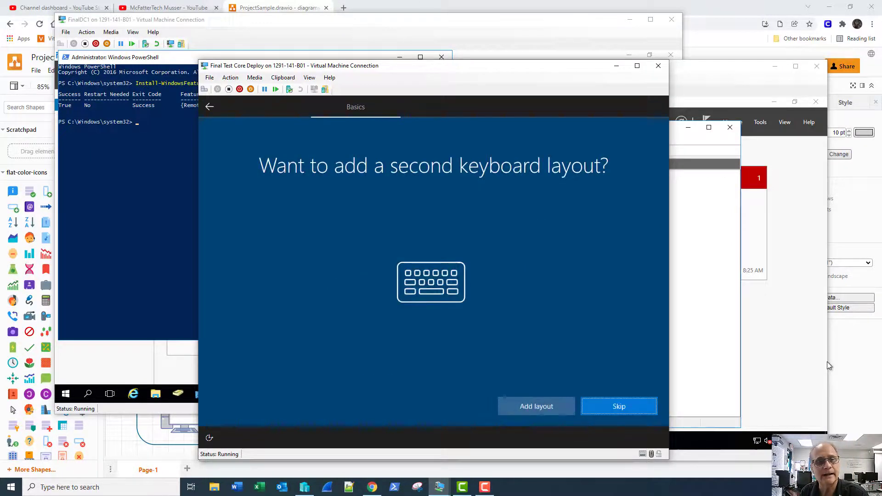
key(Return)
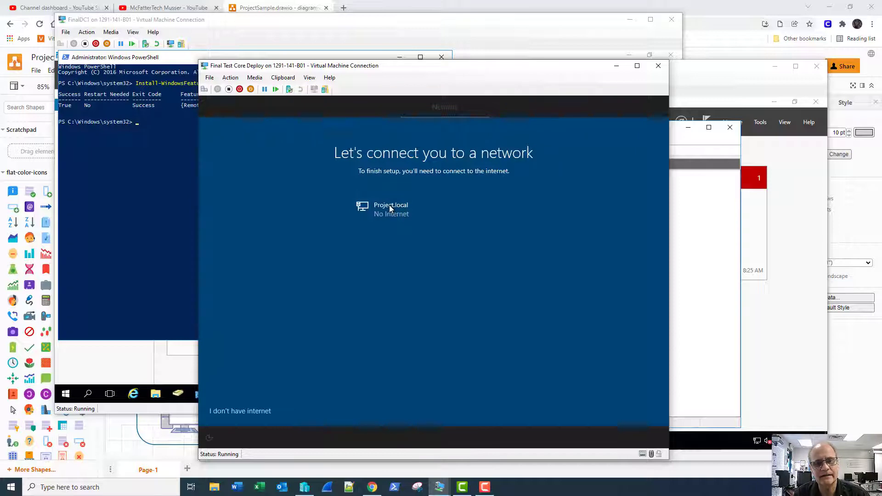
- Continue without internet using limited setup and accept the Windows 10 licence agreement
click(247, 412)
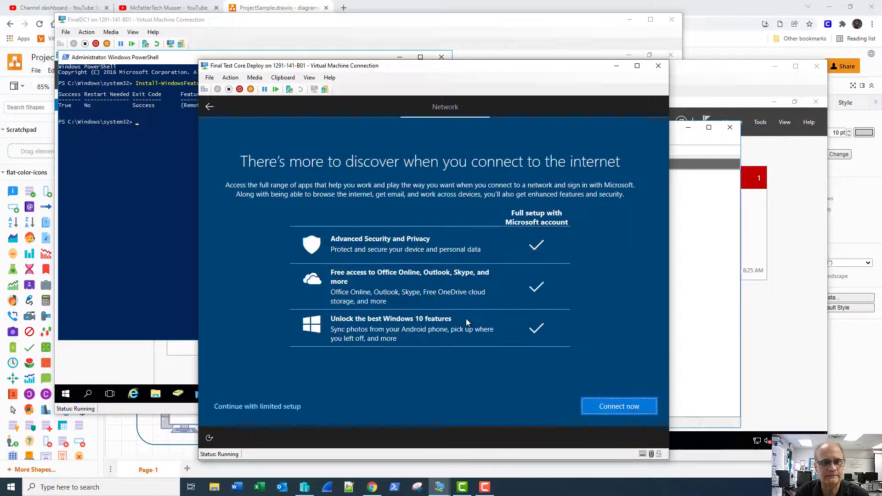
click(288, 406)
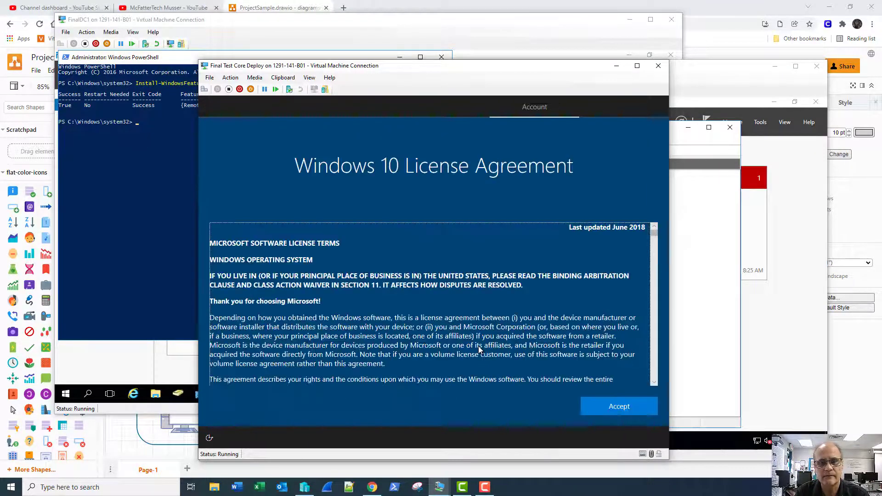
click(607, 406)
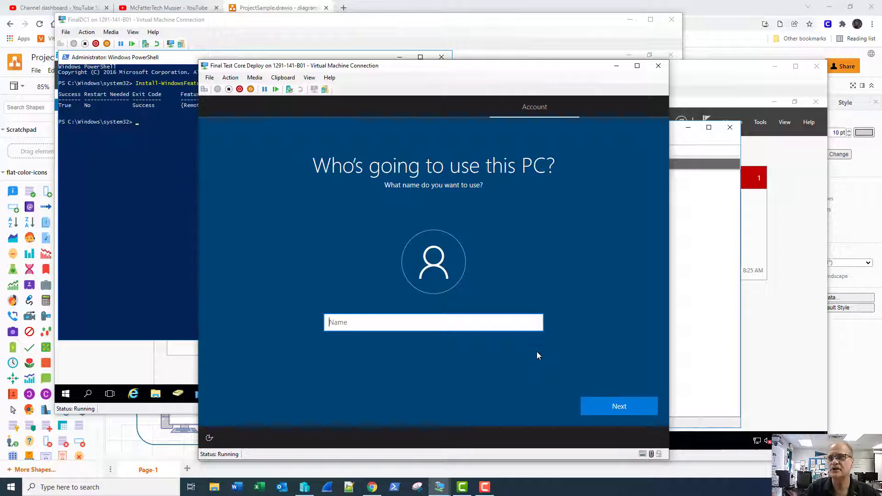
- Create the local account 'user' and enter and confirm its password
text(user)
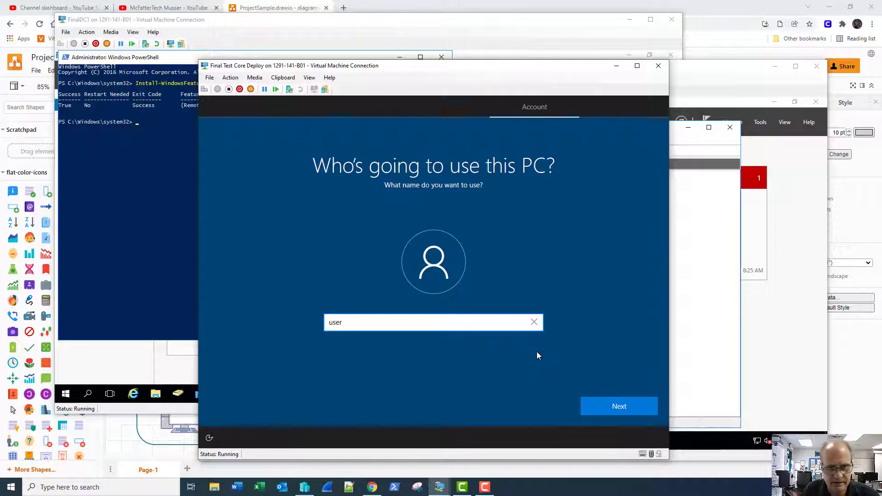
key(Return)
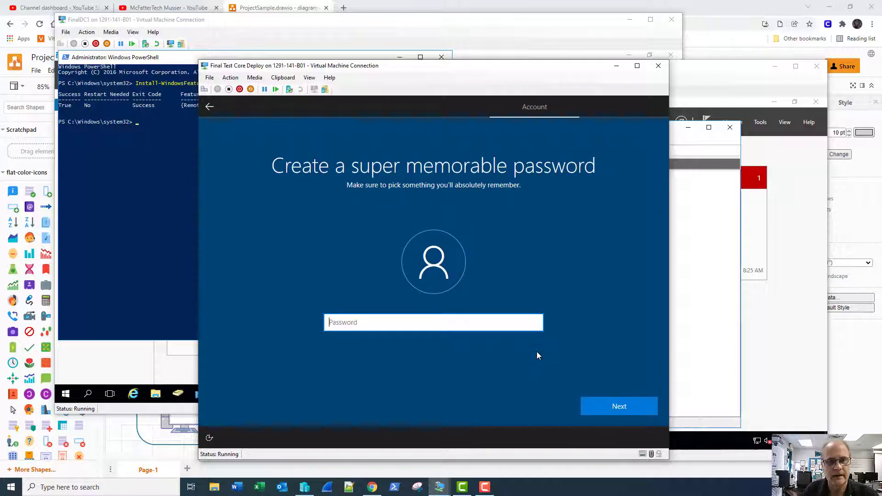
text(•••••••)
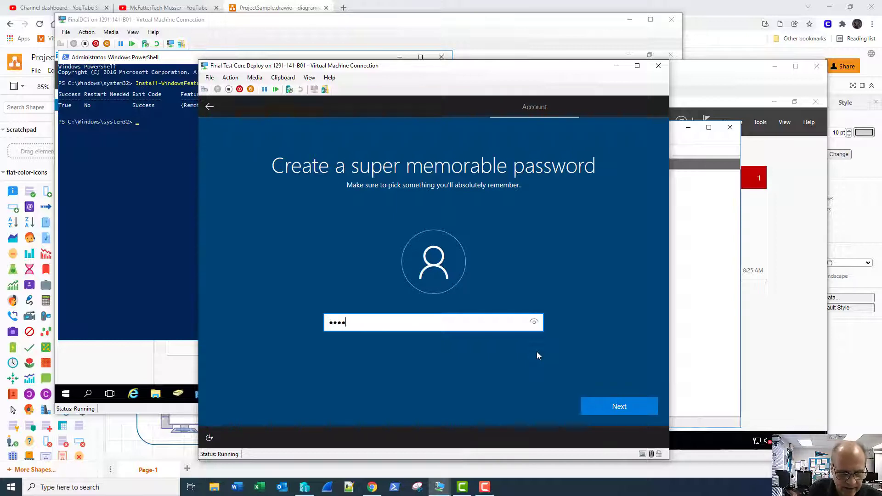
text(••••)
key(Return)
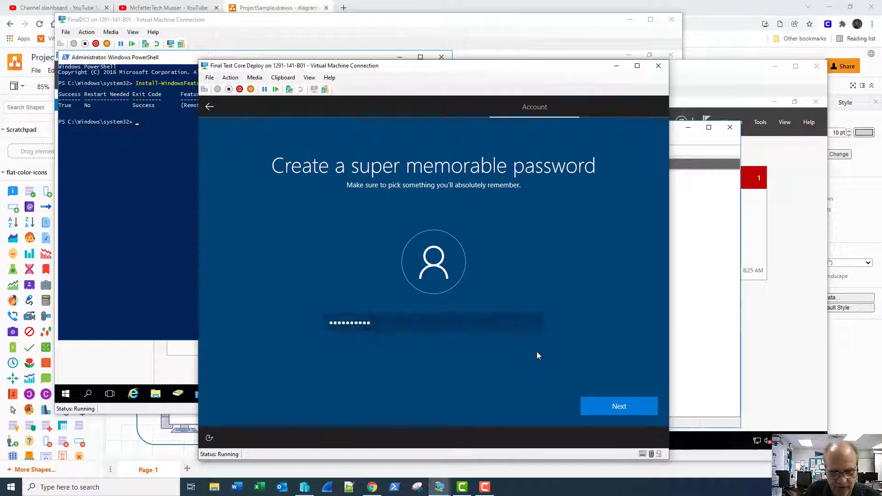
text(•••••••••)
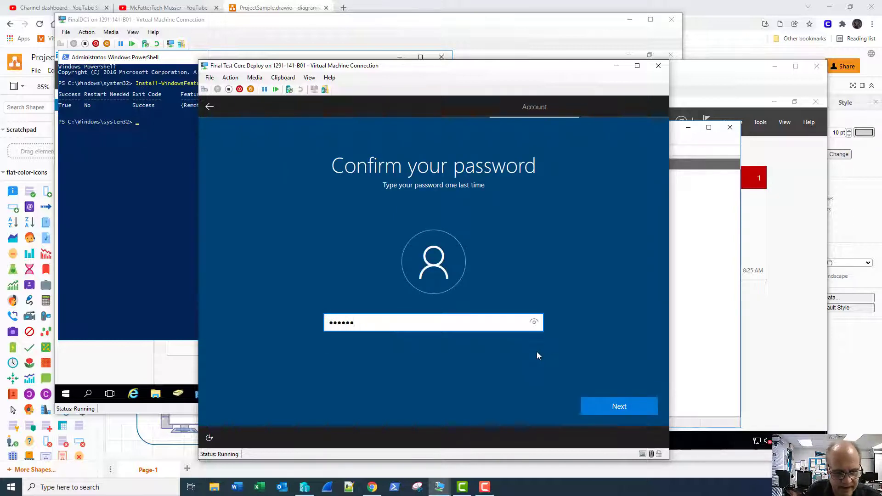
text(••)
key(Return)
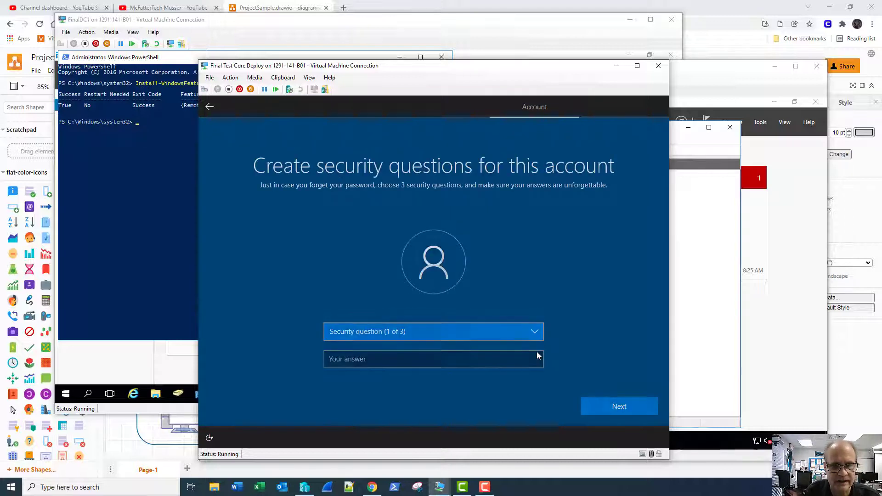
- Answer the first pet's name, birth city and childhood nickname security questions
key(Down)
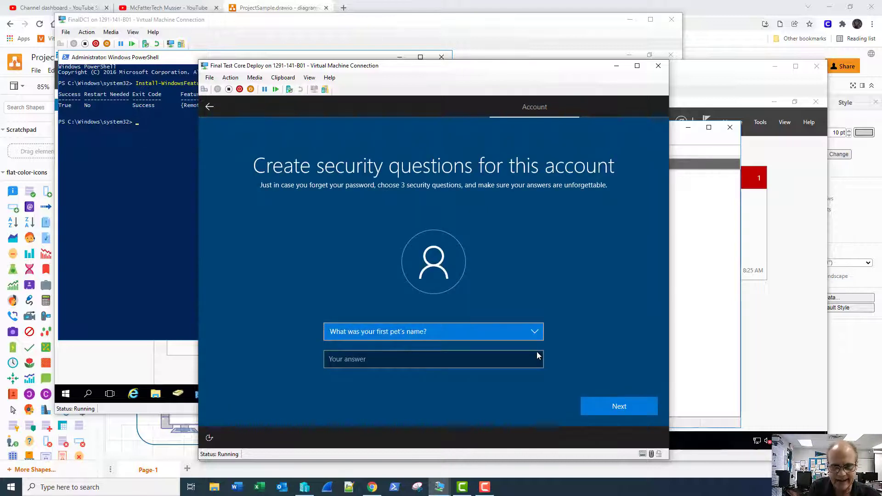
key(Tab)
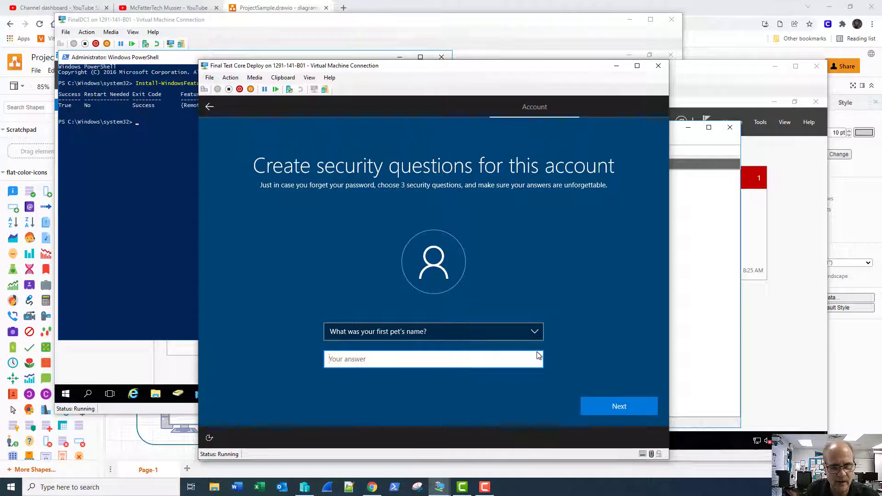
text(pet)
key(Return)
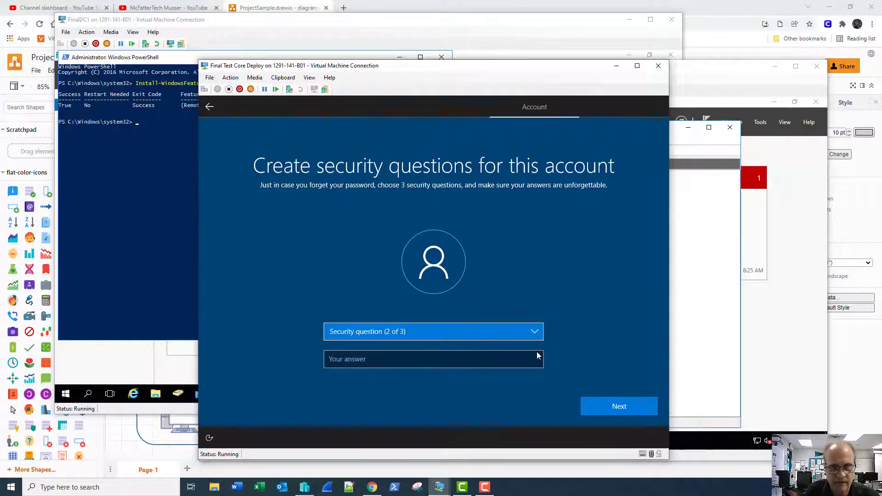
key(Down)
key(Tab)
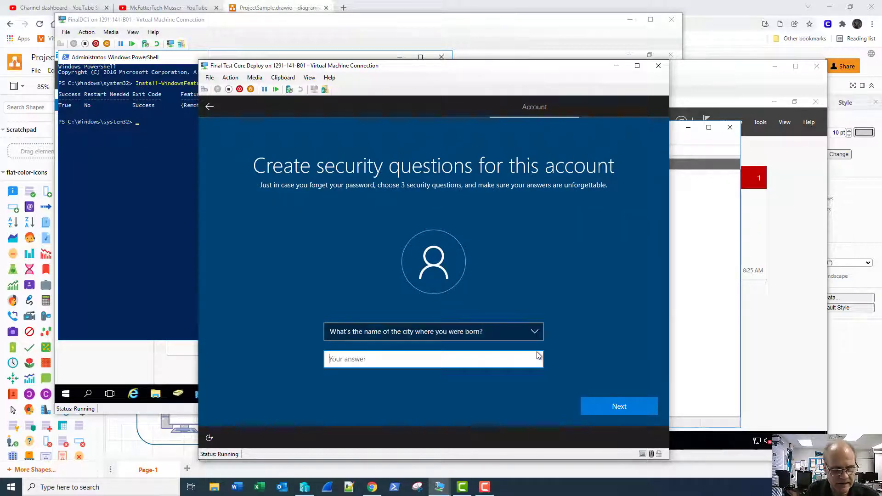
text(city)
key(Return)
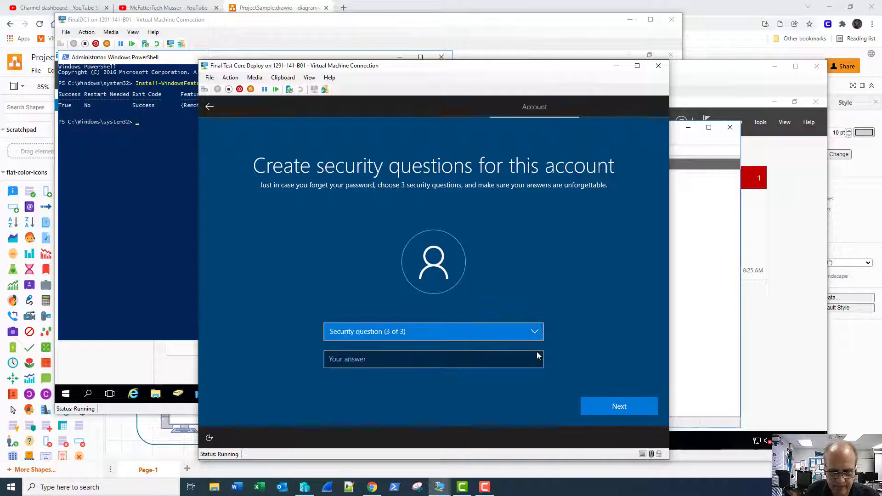
key(Down)
key(Tab)
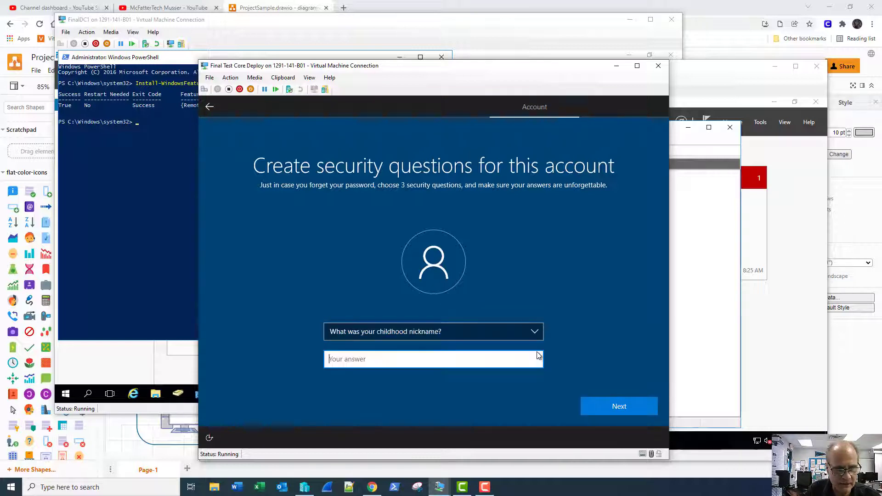
text(nckname)
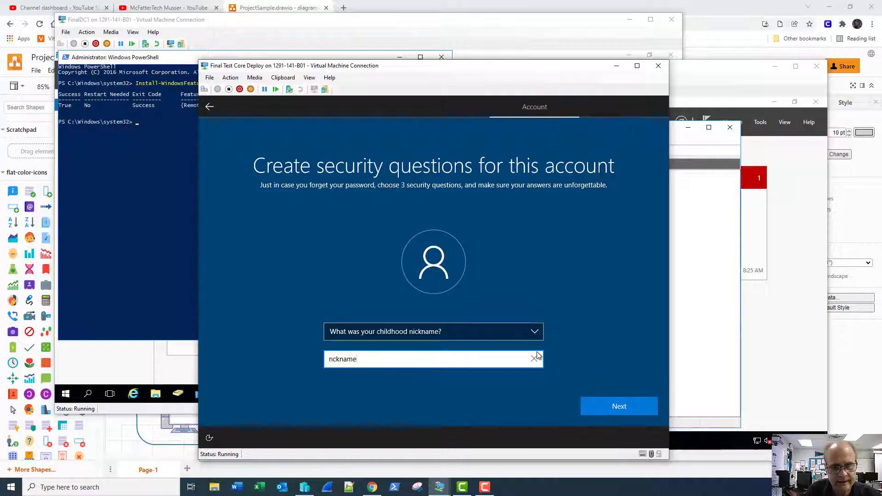
key(Return)
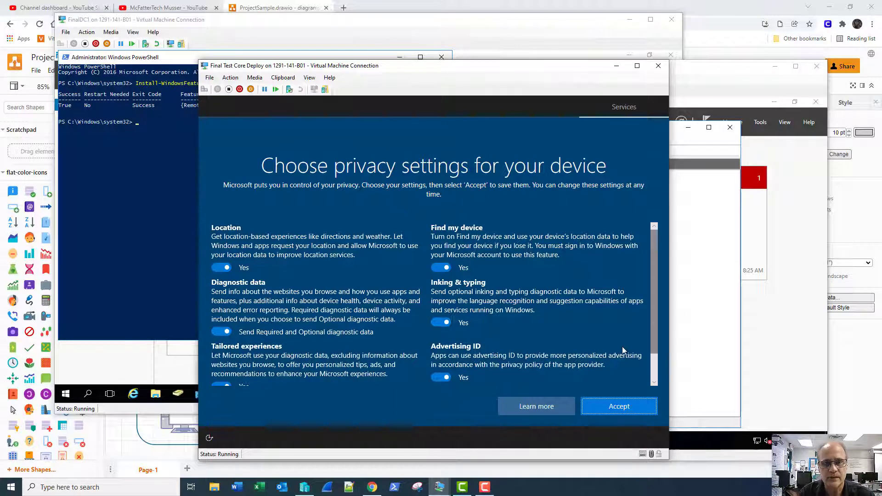
- Accept the default privacy settings, decline Cortana, and wait for the test VM's desktop
click(603, 398)
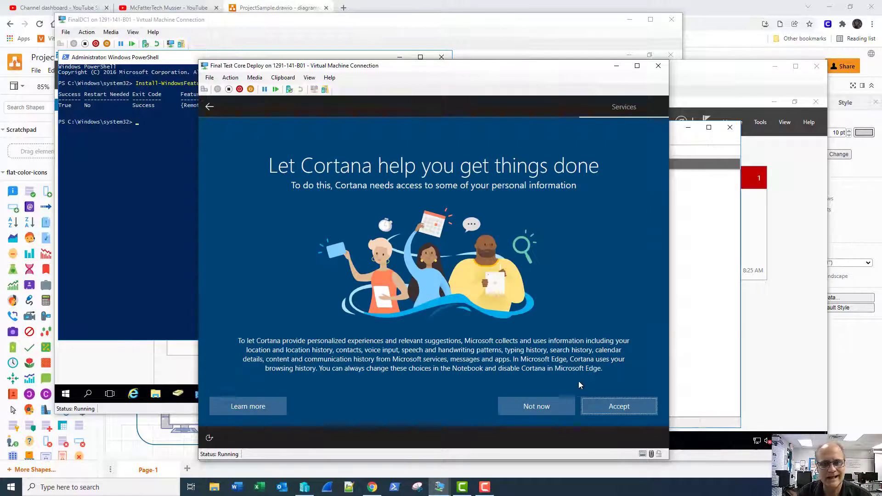
click(539, 407)
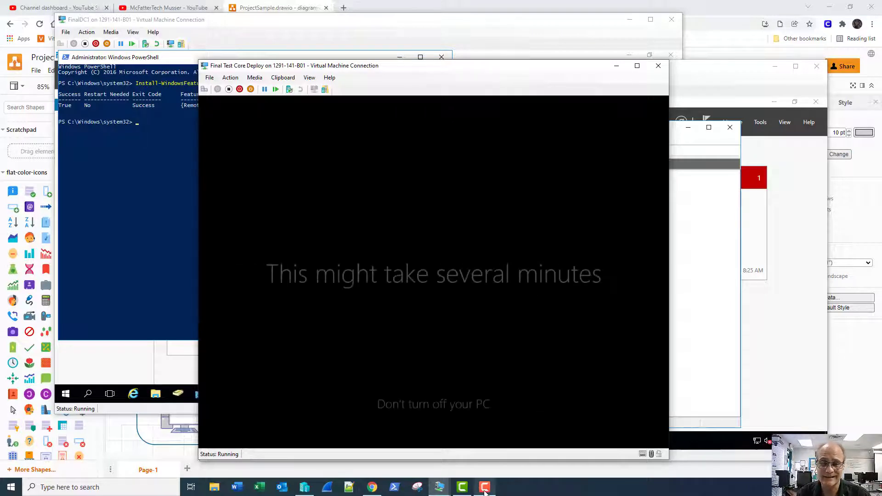
click(482, 490)
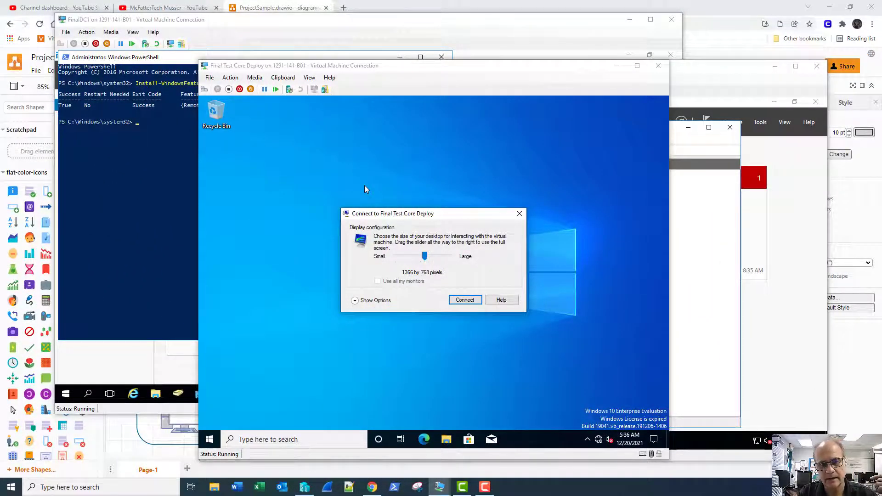
- Connect to the test VM at 1366 by 768 and sign in with the local user's password
click(465, 301)
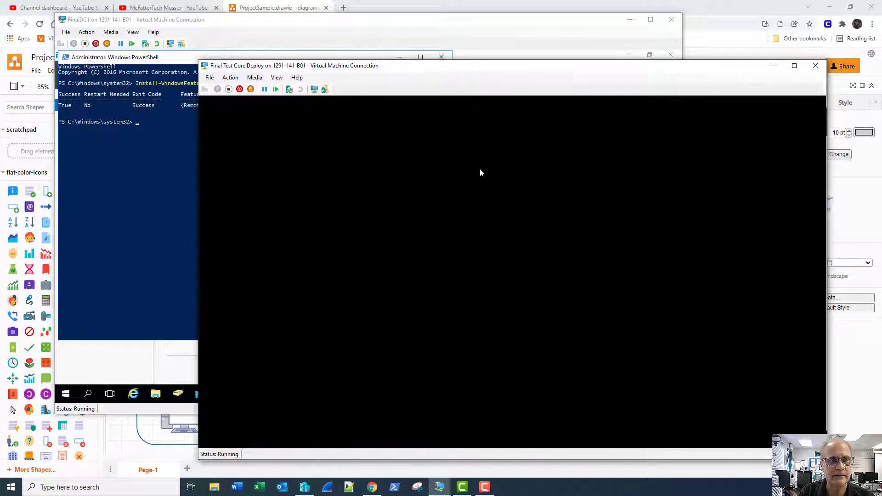
drag(488, 69, 446, 50)
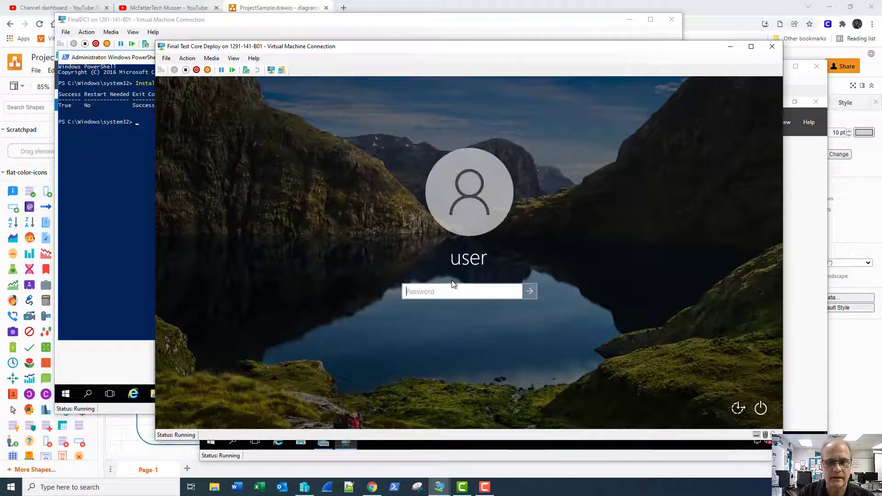
text(••••••••)
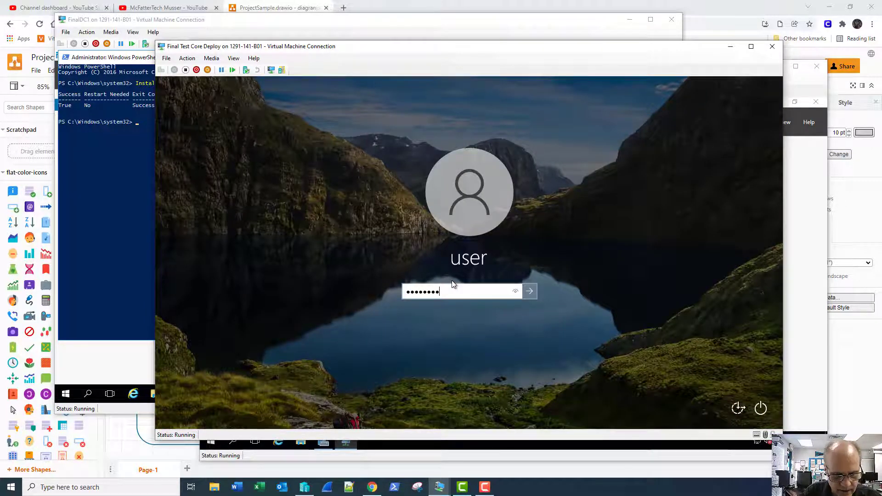
text(•••)
key(Return)
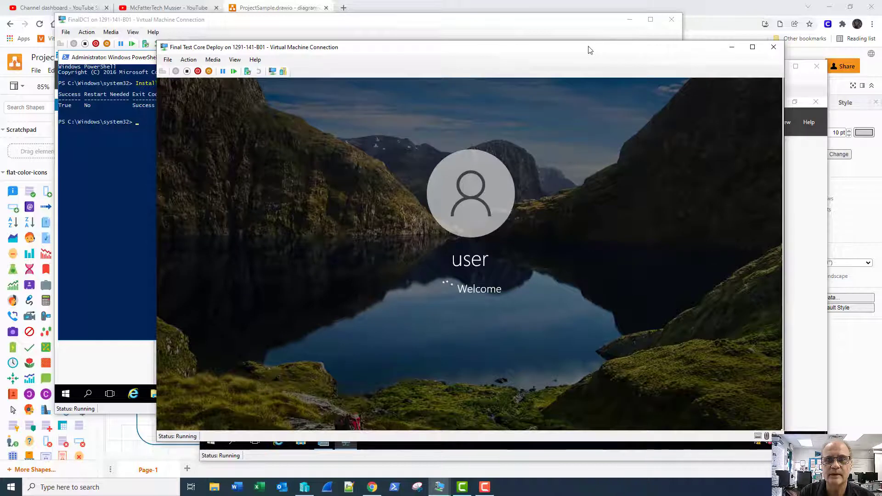
drag(588, 49, 562, 39)
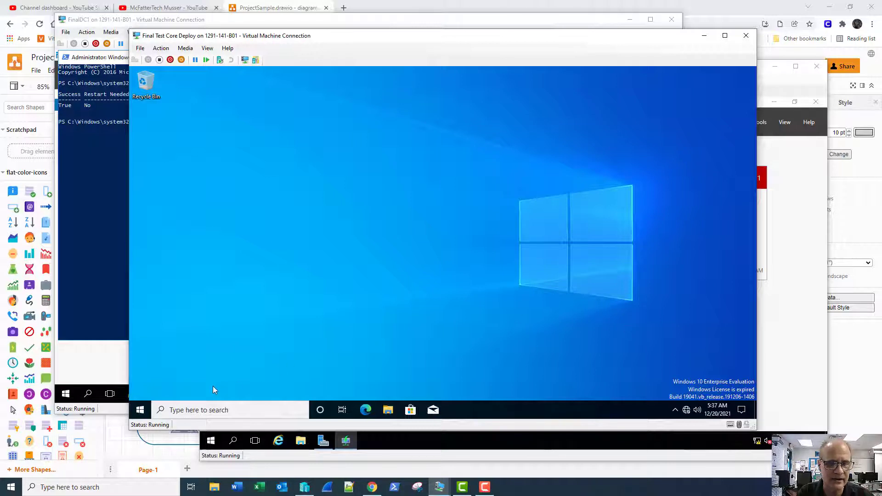
- Open Command Prompt on the test VM and run ipconfig /all
click(201, 410)
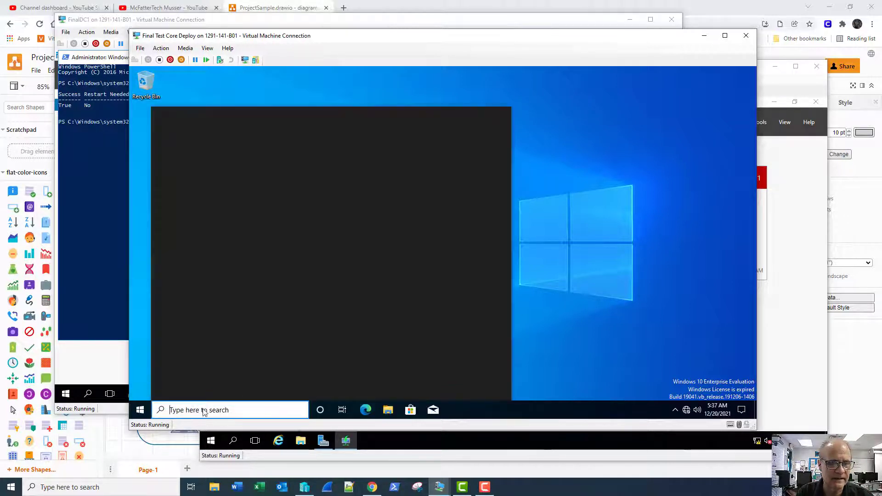
text(co)
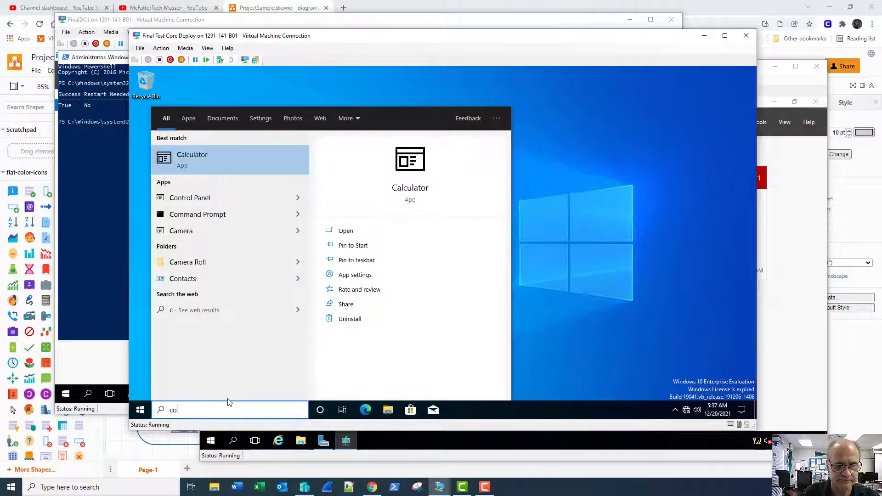
text(m)
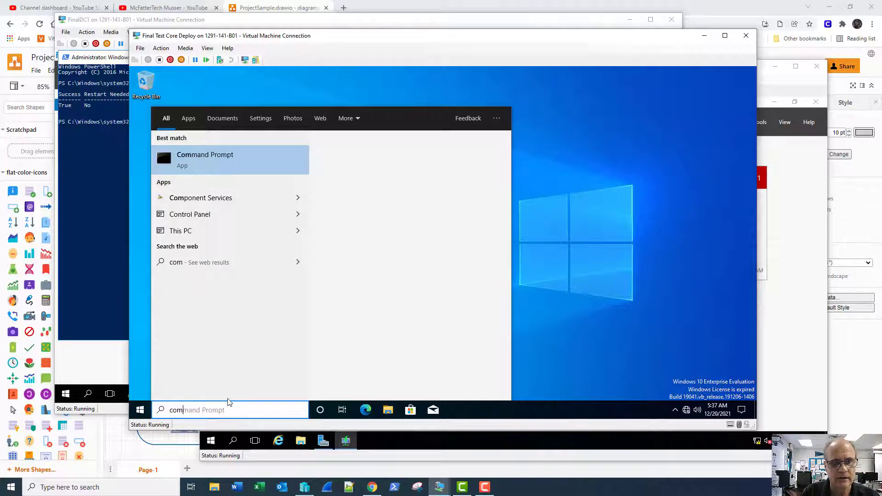
key(Return)
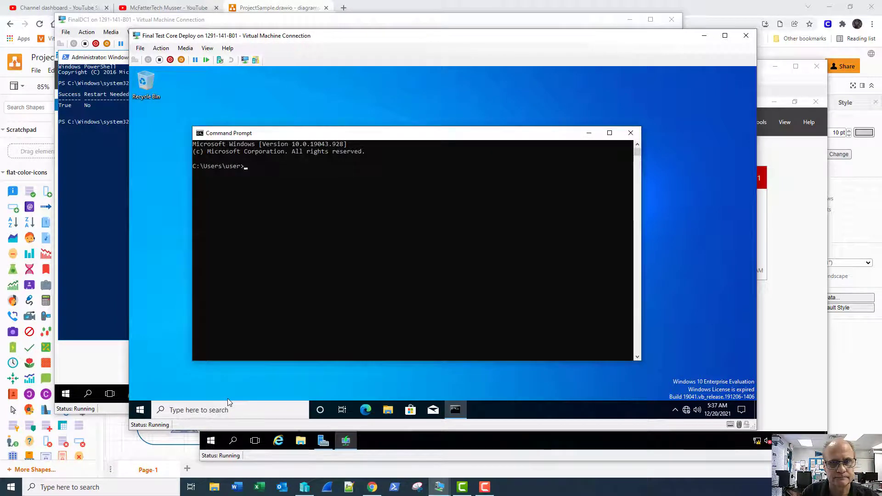
text(ipconfi)
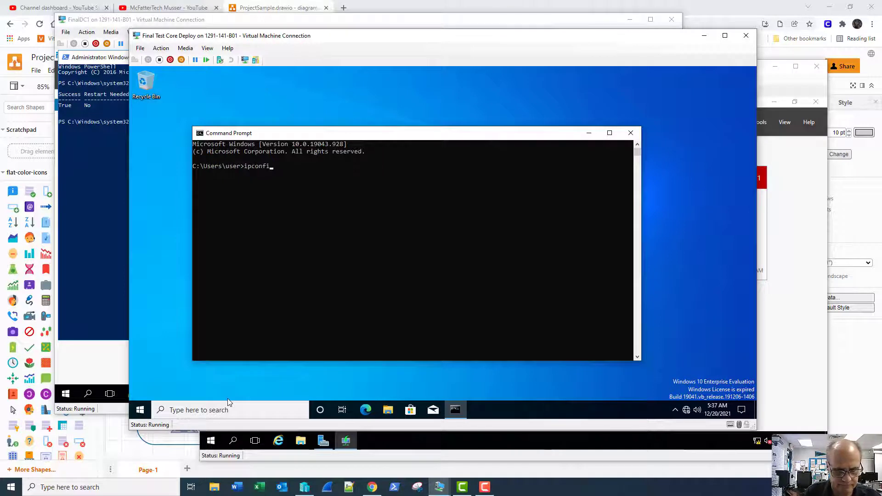
text(g /all)
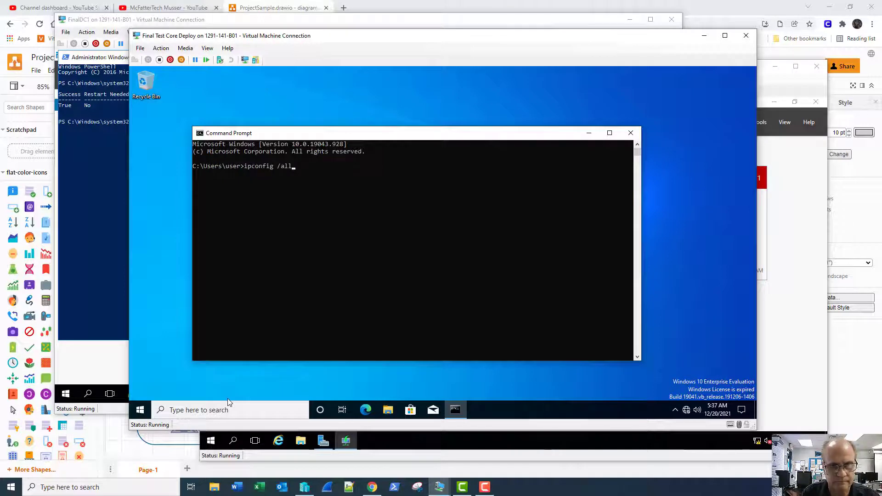
key(Return)
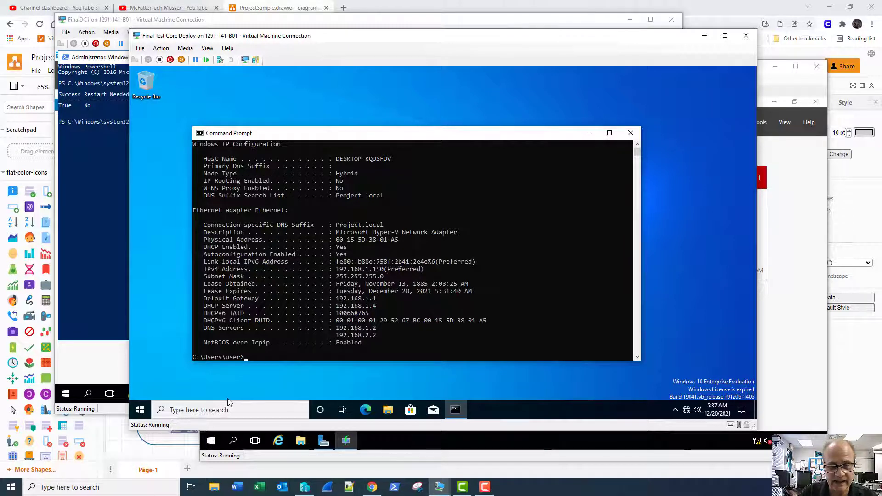
- Ping 192.168.1.1 successfully, then ping 192.168.2.1, which times out
text(ping 1)
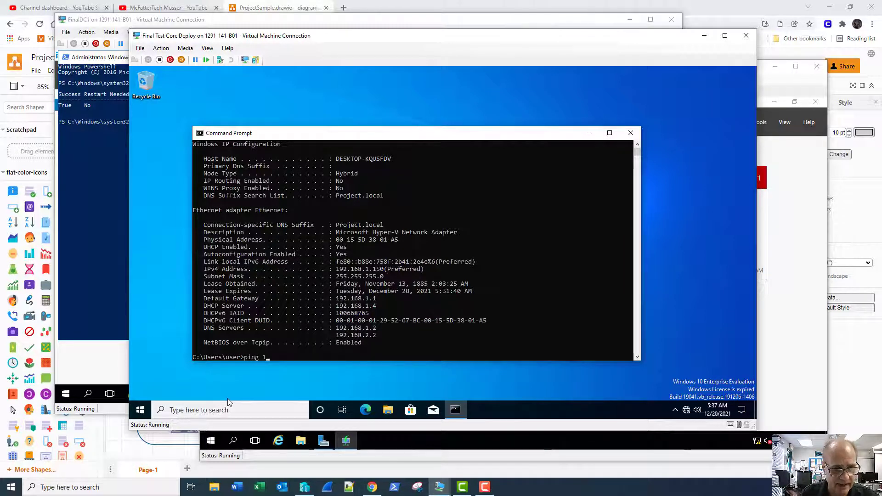
text(92.168.)
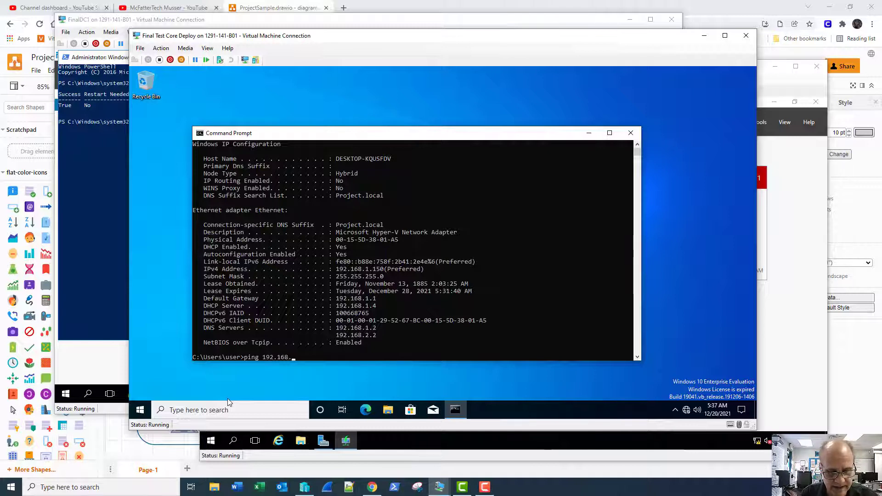
text(1.1)
key(Return)
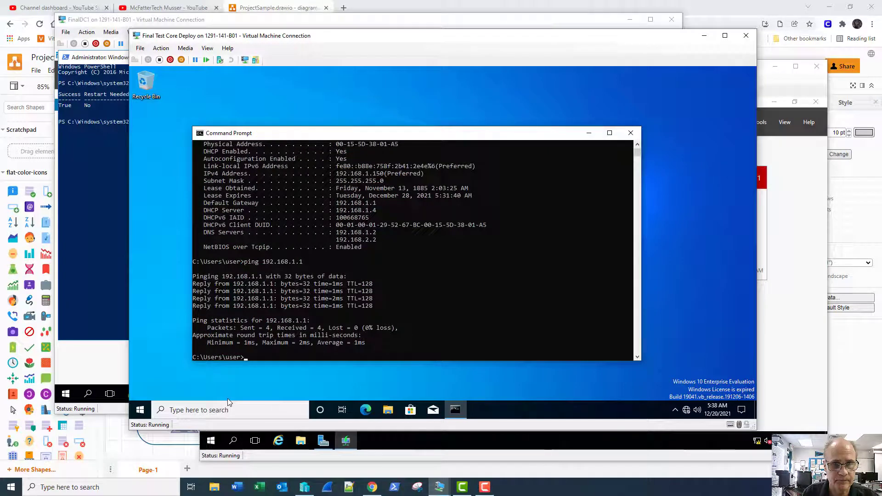
key(Up)
key(Left)
key(Left)
key(BackSpace)
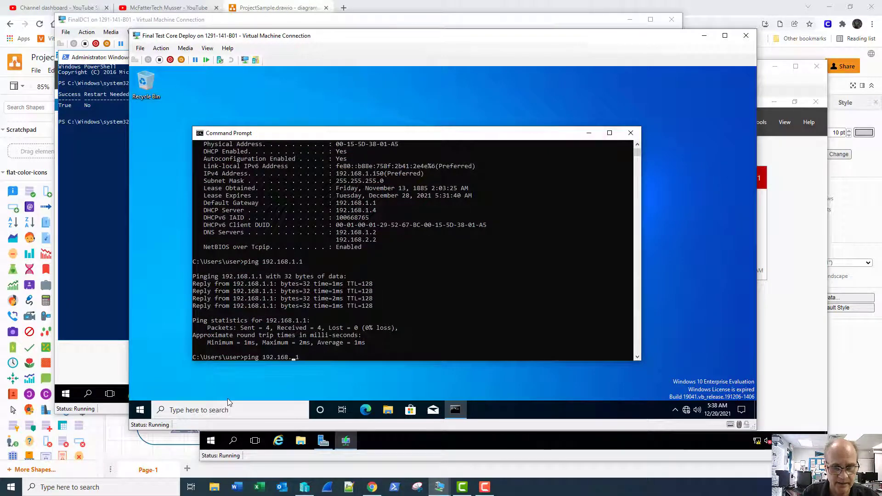
text(2)
key(Return)
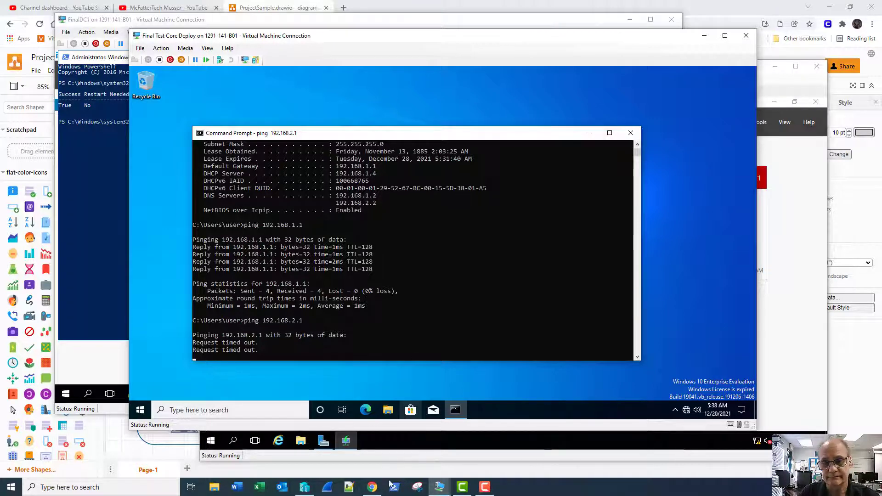
- Connect to FinalRouter1's console from Hyper-V Manager and sign in with the Administrator password
click(305, 487)
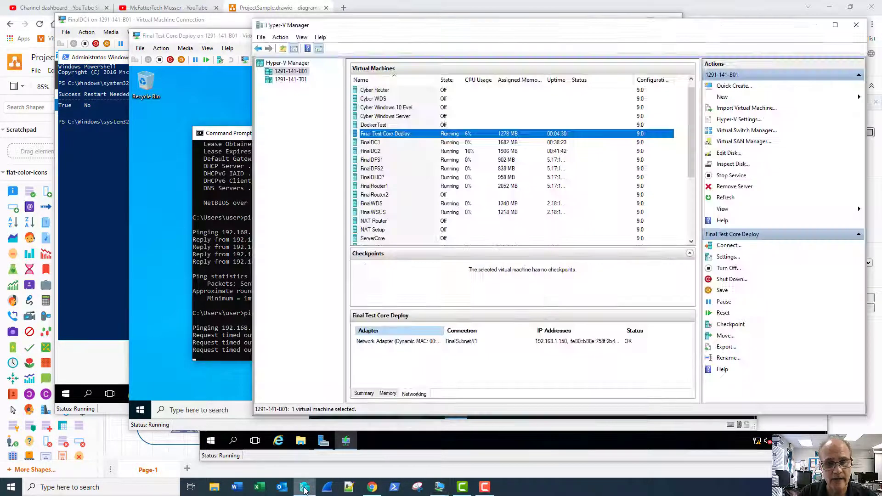
click(382, 189)
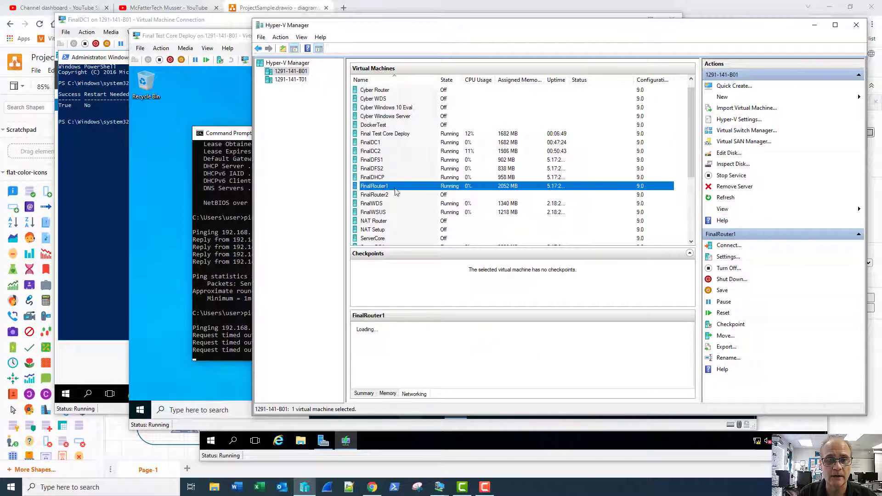
double_click(423, 188)
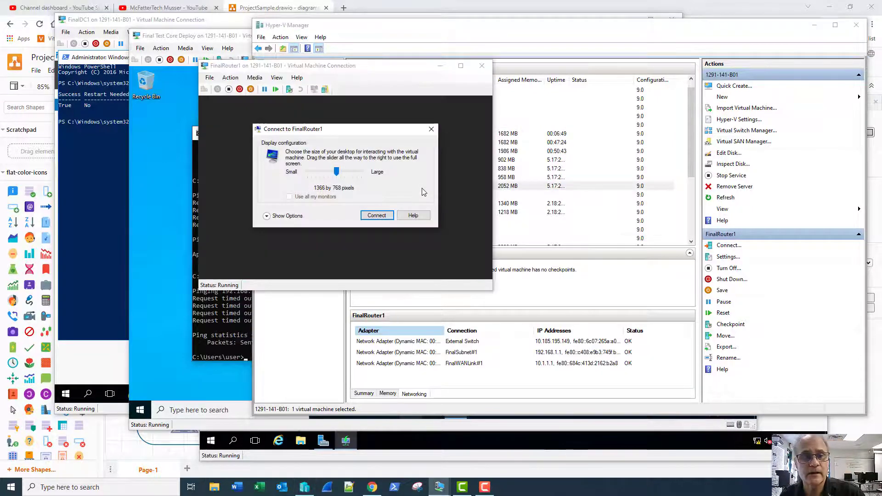
click(377, 216)
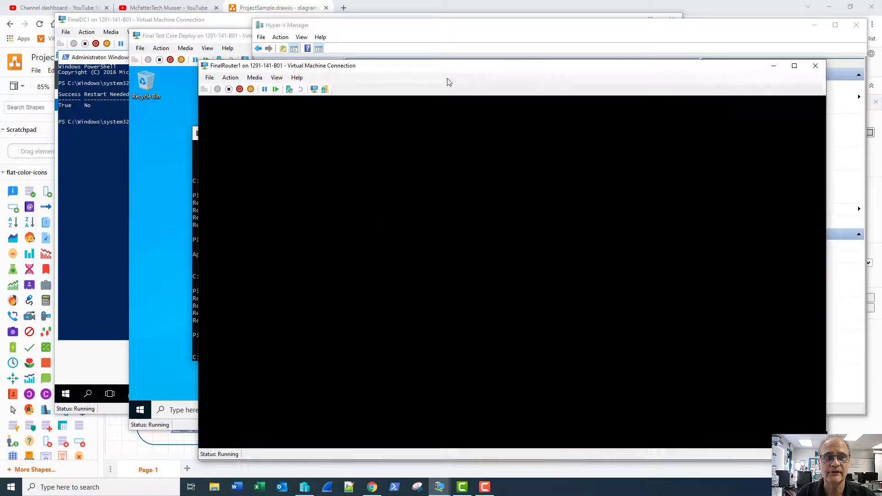
drag(447, 69, 322, 16)
text(Pa$$)
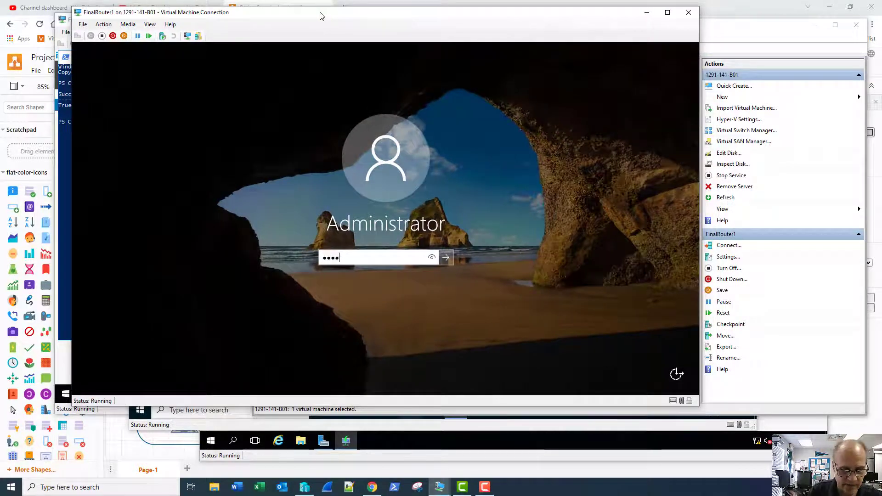
key(Return)
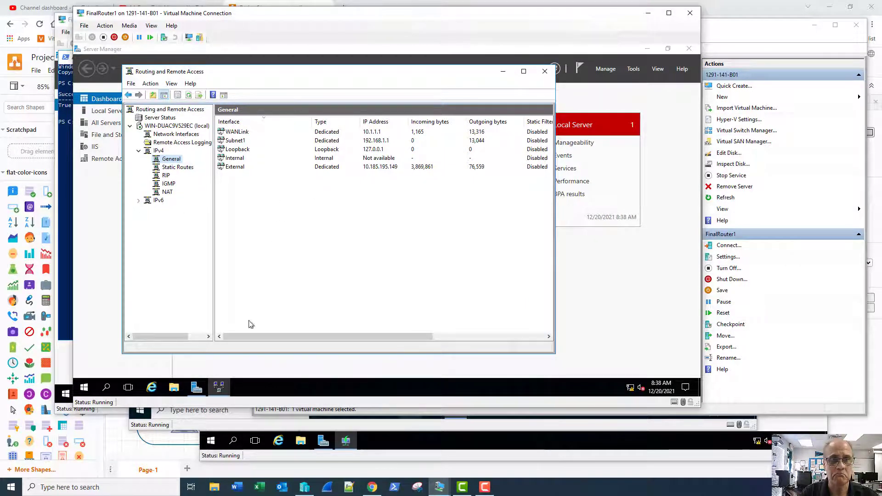
- Ping 8.8.8.8 from an admin Command Prompt on FinalRouter1 (it times out), then return to Routing and Remote Access
right_click(86, 391)
click(98, 252)
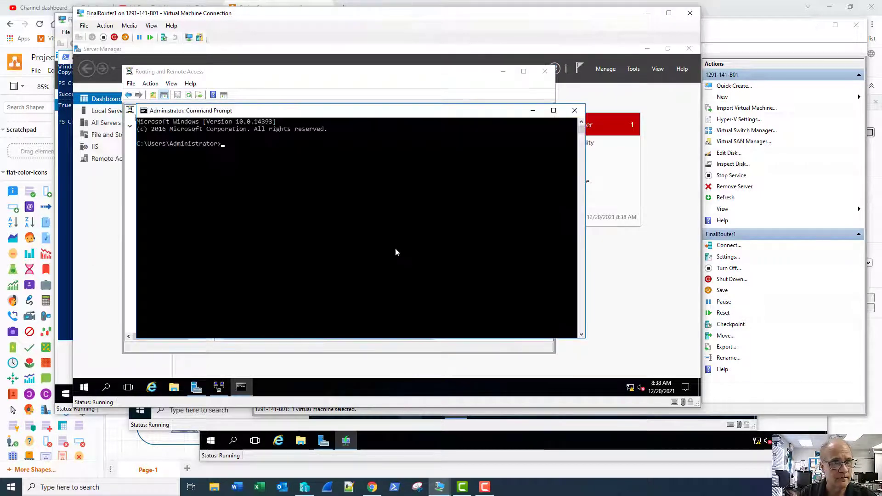
text(ping 8.)
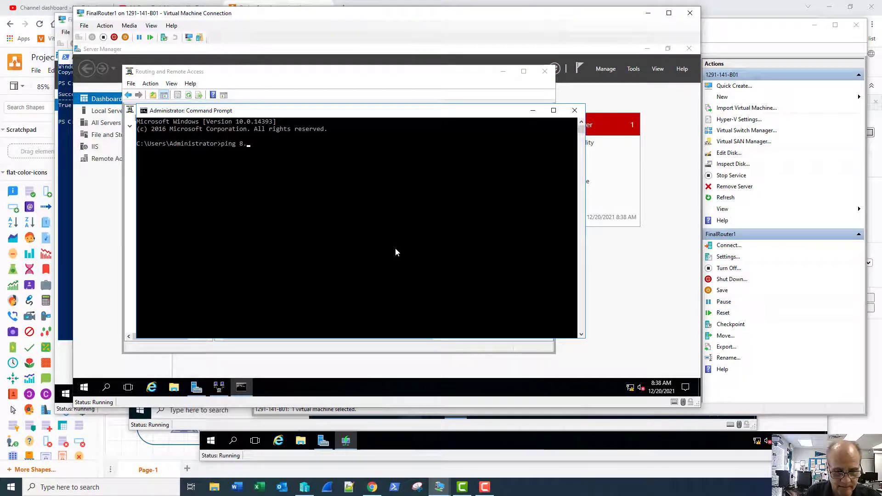
text(8.8.8)
key(Return)
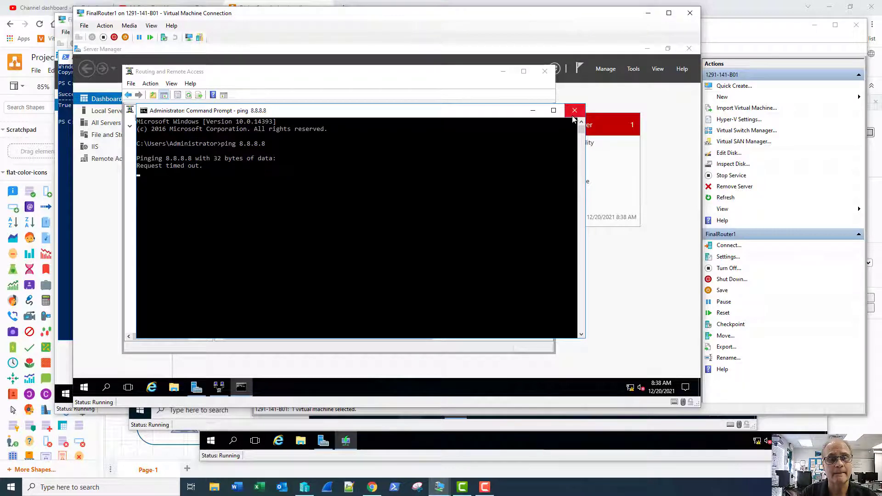
click(419, 98)
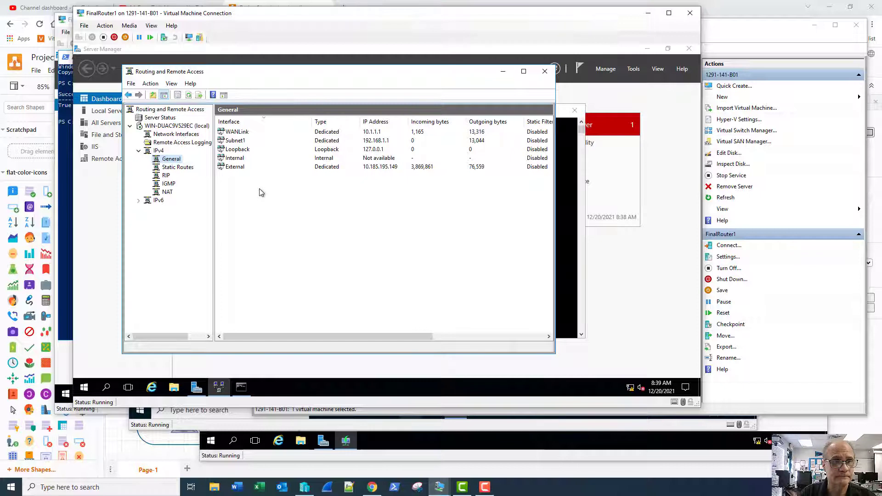
- Restart routing on server WIN-DUAC9V529EC via All Tasks > Restart, then return to Hyper-V Manager
right_click(168, 129)
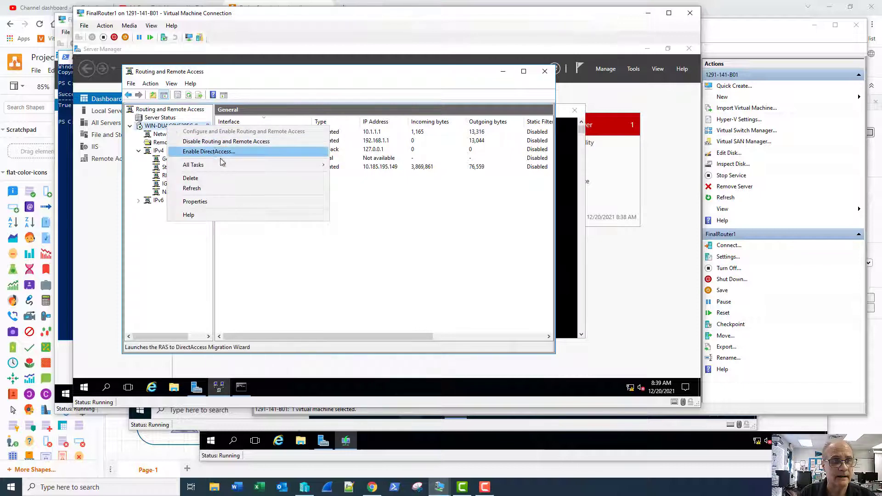
mouse_move(253, 166)
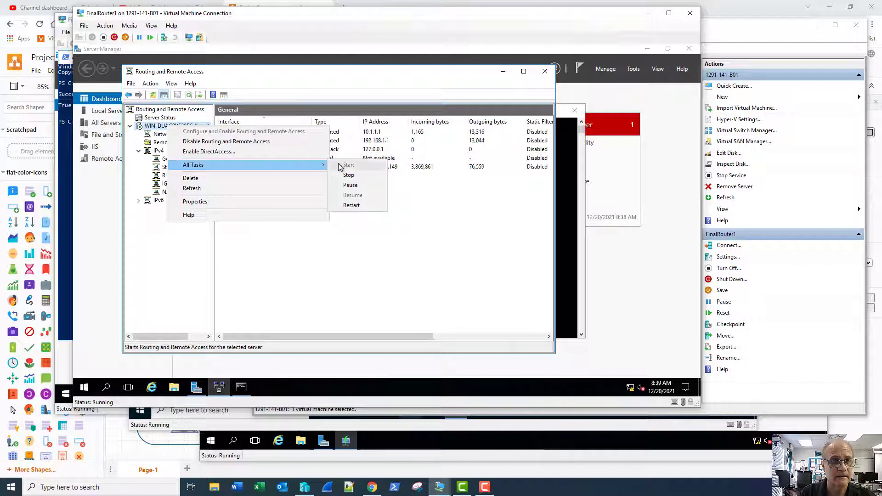
click(346, 205)
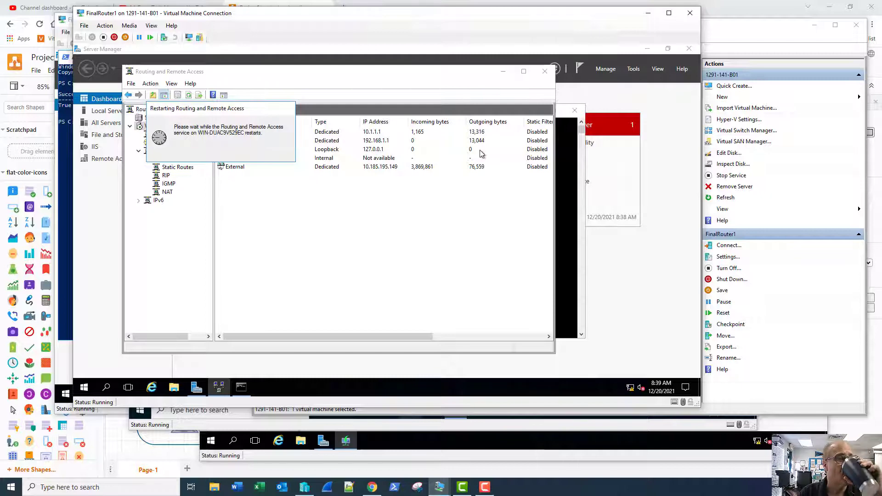
click(752, 27)
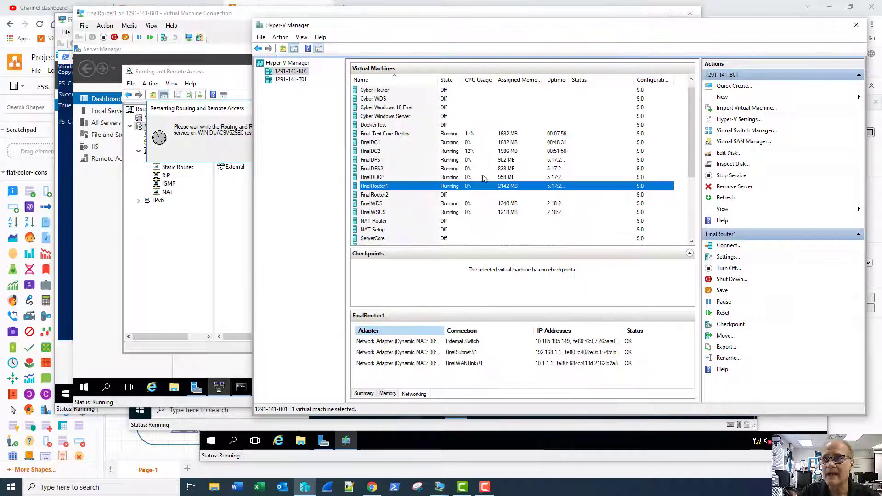
- Start the FinalRouter2 VM and connect to its console at 1366 by 768
click(380, 196)
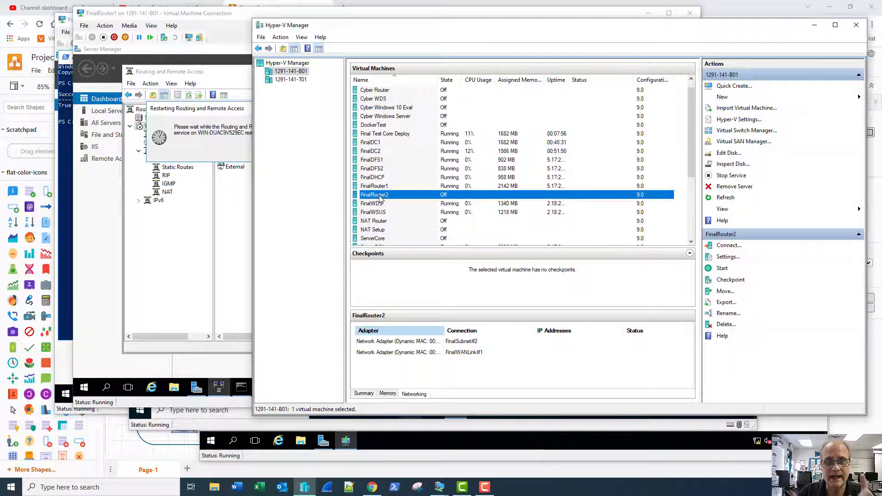
double_click(379, 195)
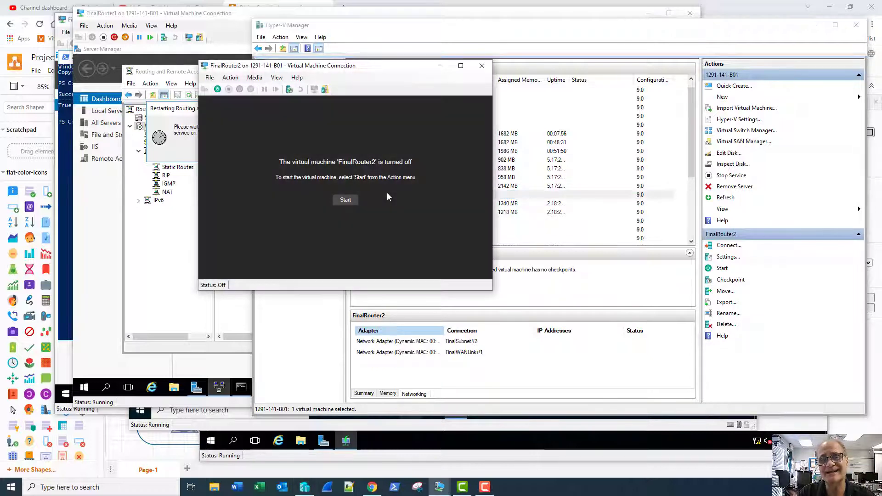
click(345, 201)
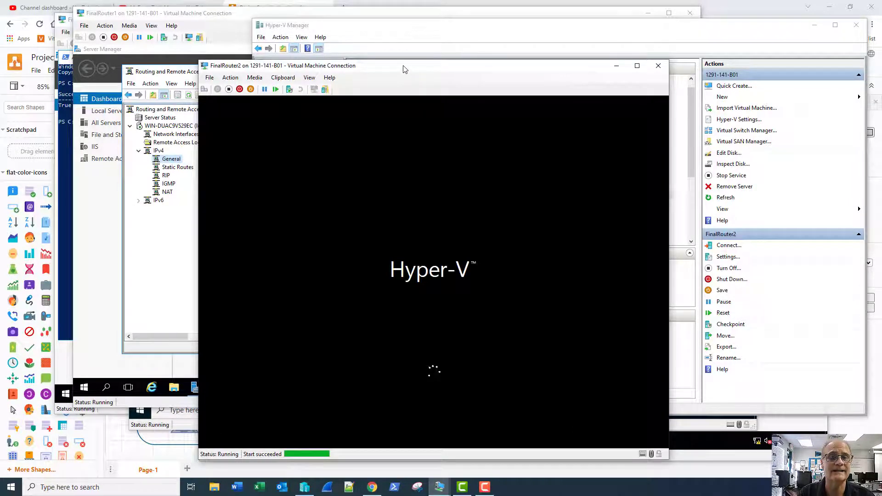
drag(403, 66, 391, 44)
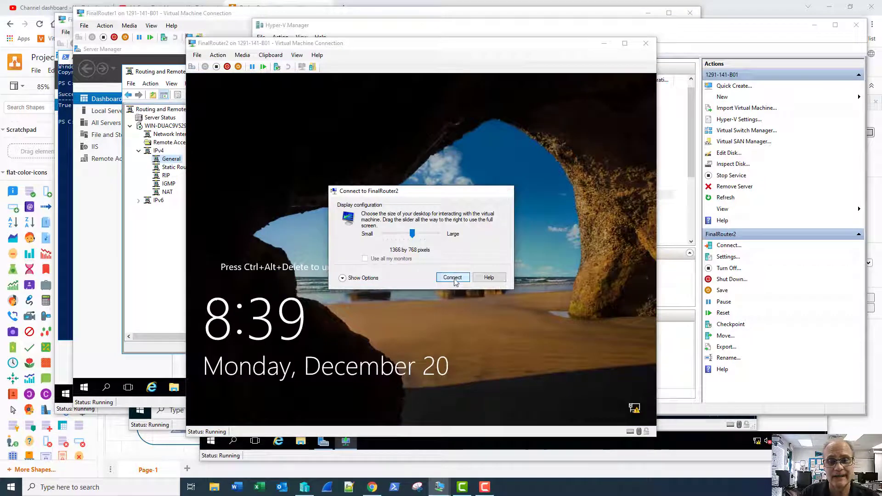
click(453, 277)
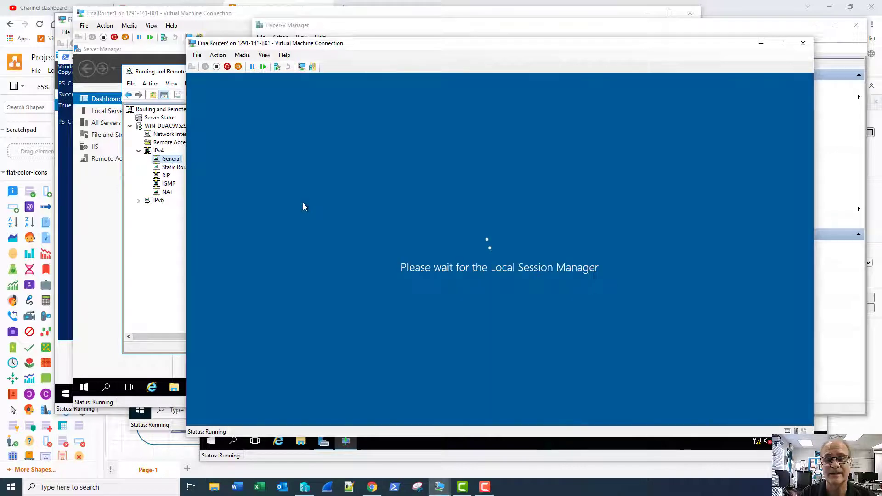
- Sign in to FinalRouter2 with the Administrator password and launch Command Prompt (Admin) from the Start menu
text(Password1)
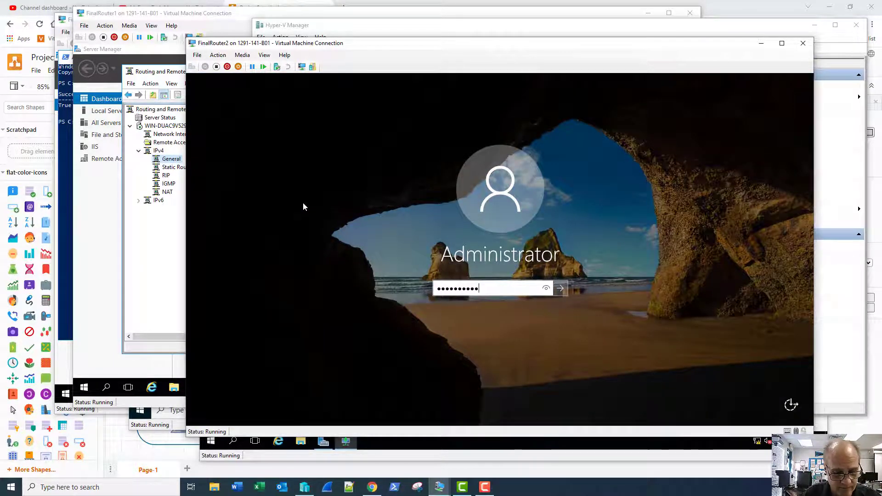
key(Return)
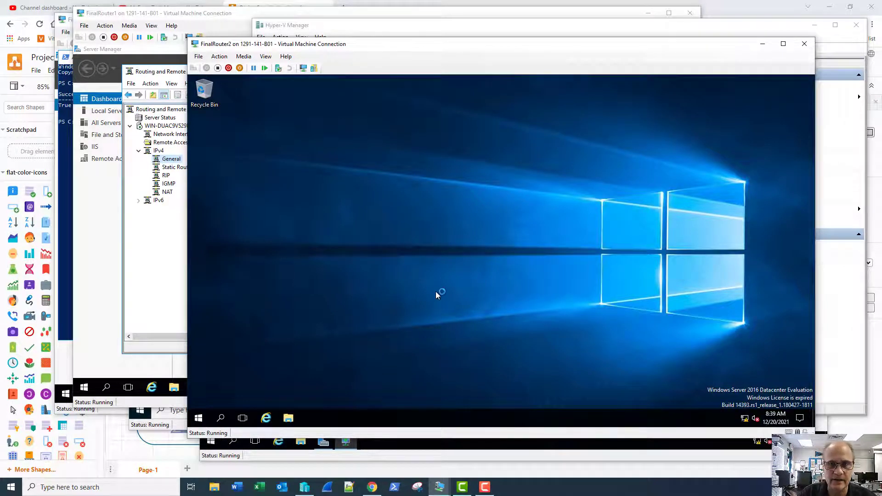
right_click(198, 419)
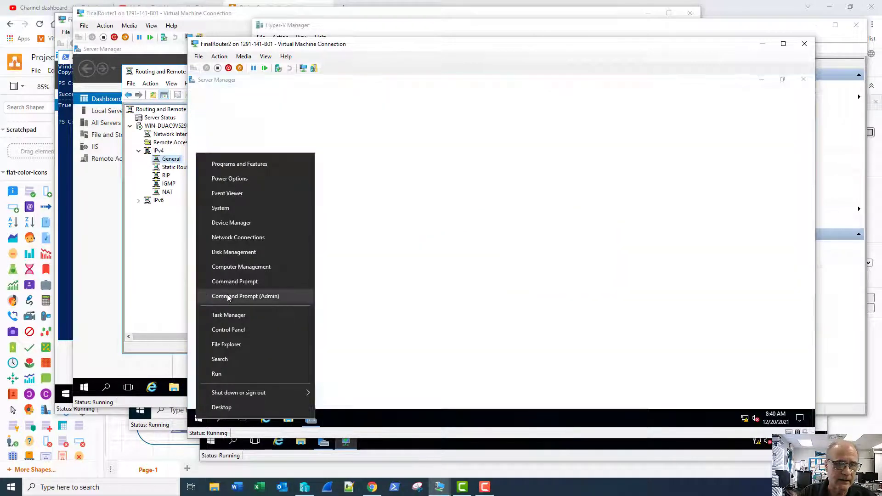
click(227, 296)
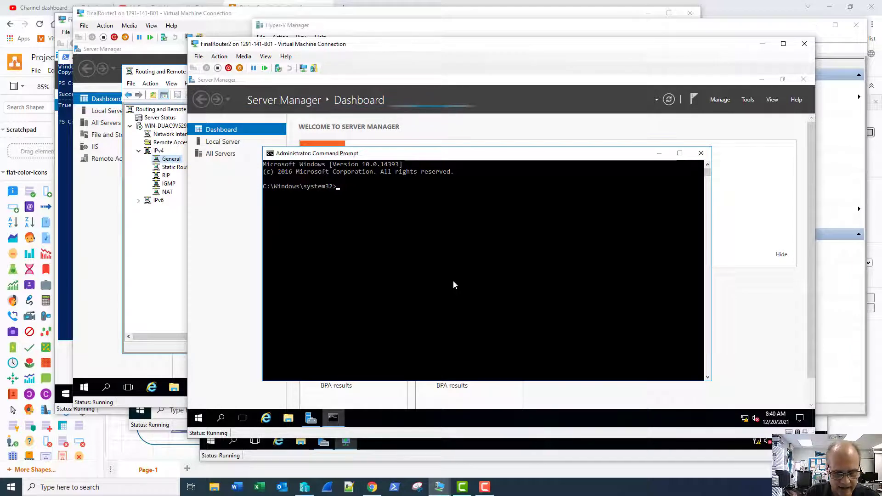
- Set the Command Prompt font size to 24 and move the window up and left
click(272, 156)
click(290, 251)
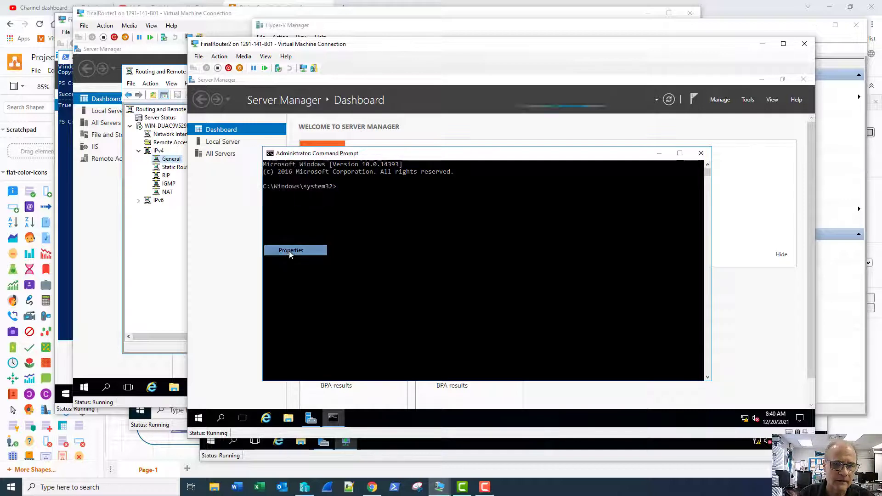
click(307, 177)
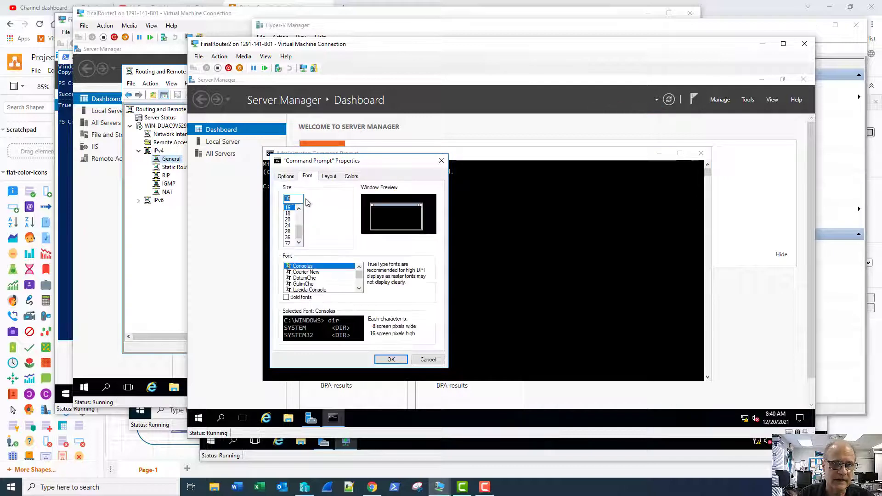
click(288, 219)
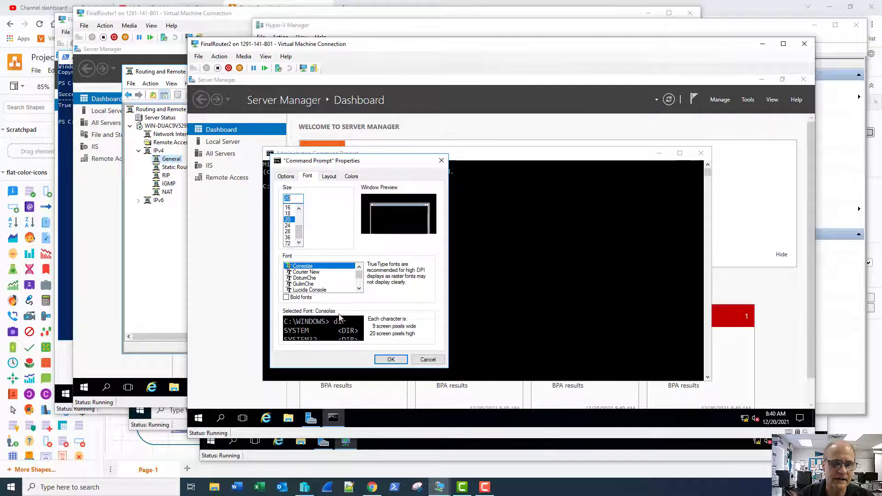
click(287, 225)
click(398, 362)
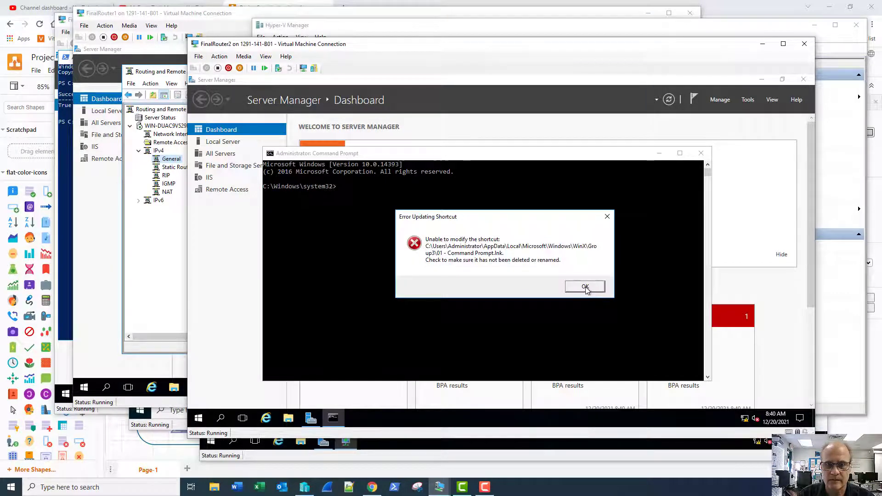
click(586, 287)
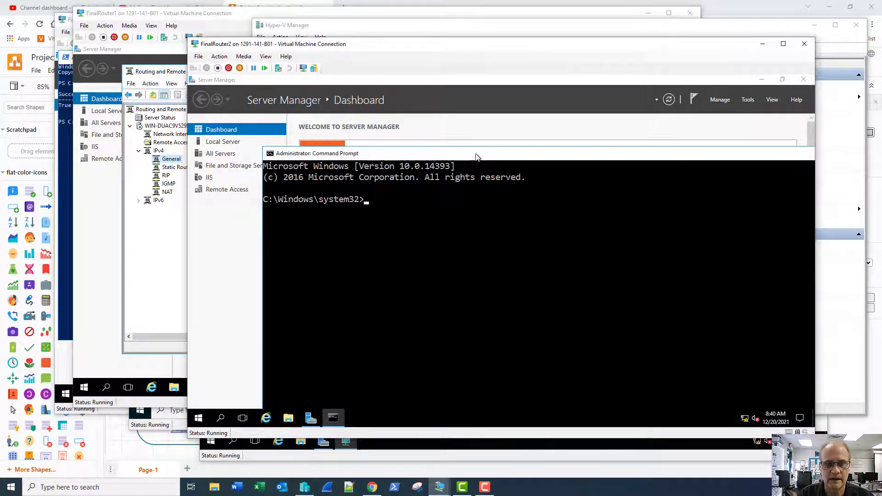
drag(476, 154, 423, 104)
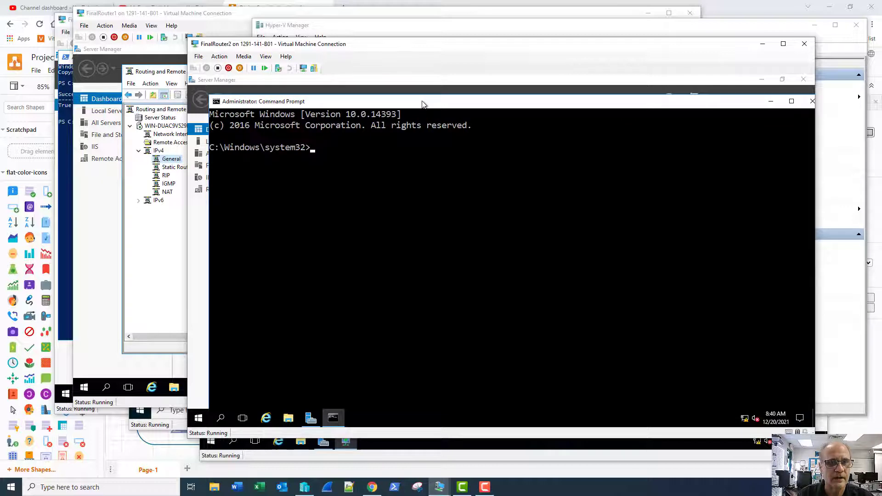
- Run slmgr.vbs /rearm, accept the success message, then restart with shutdown -r -t 0
text(slmg)
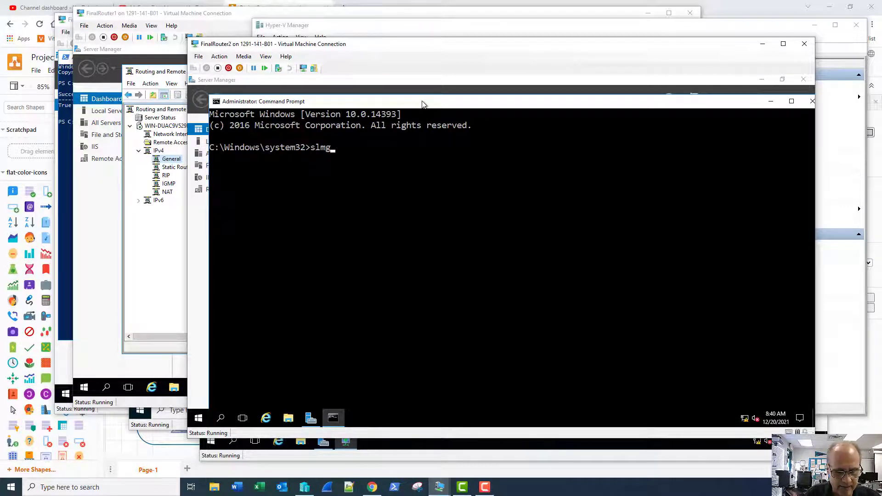
text(r.vbs)
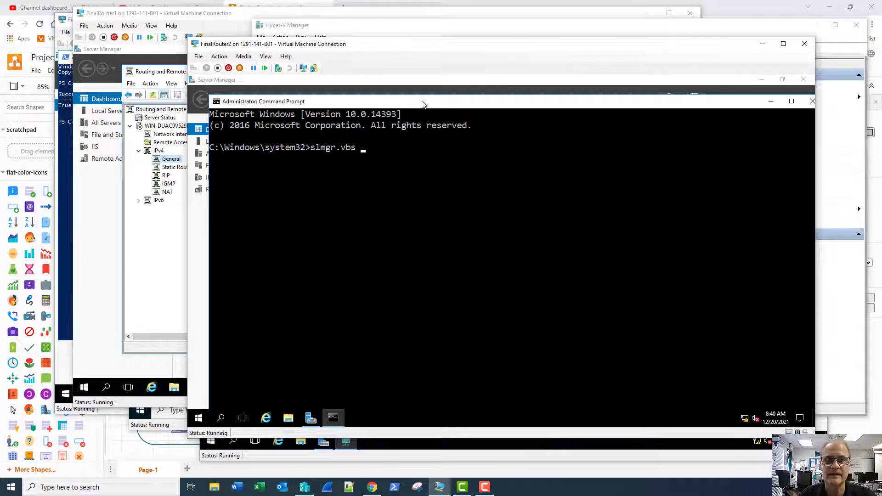
text( /rearm)
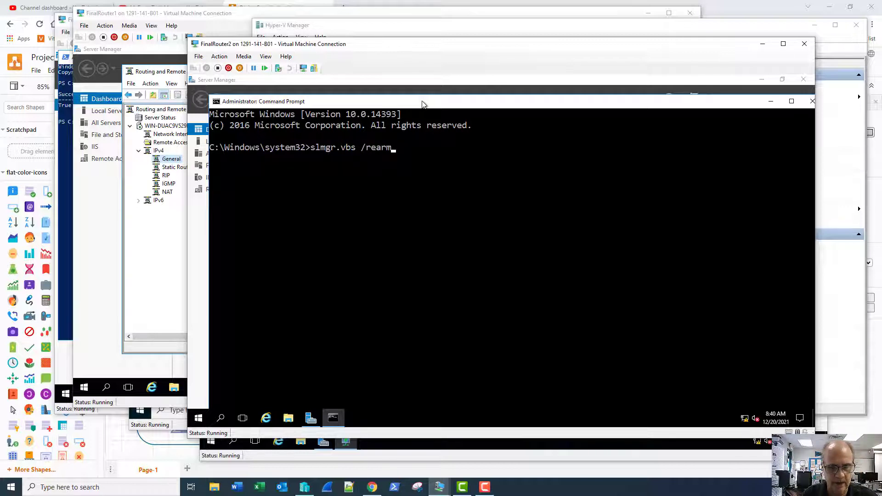
key(Return)
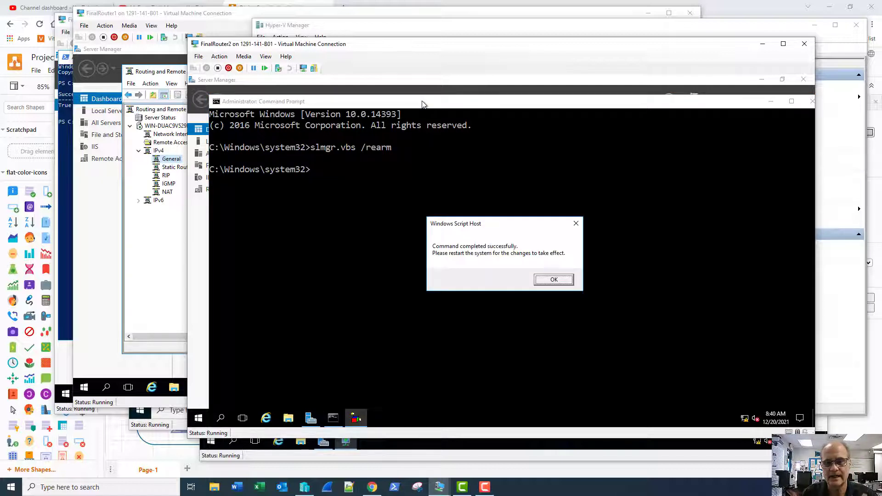
key(Return)
text(s)
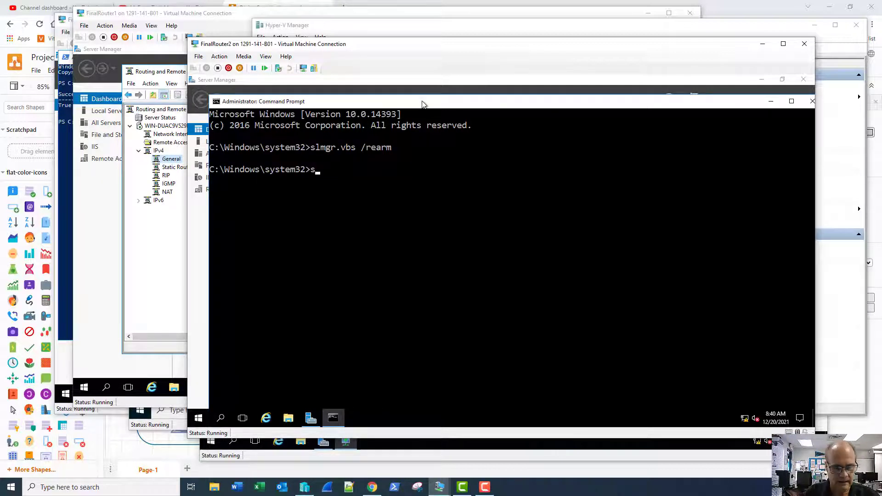
text(hutdo)
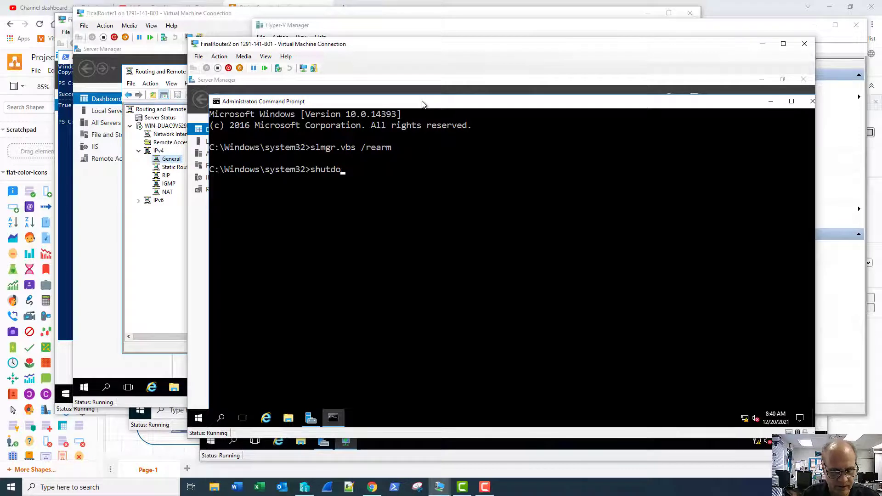
text(wn )
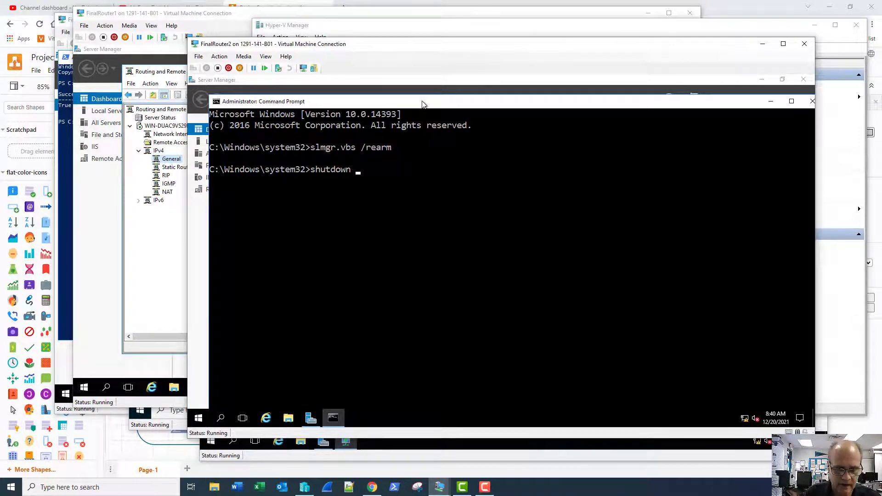
text(-r)
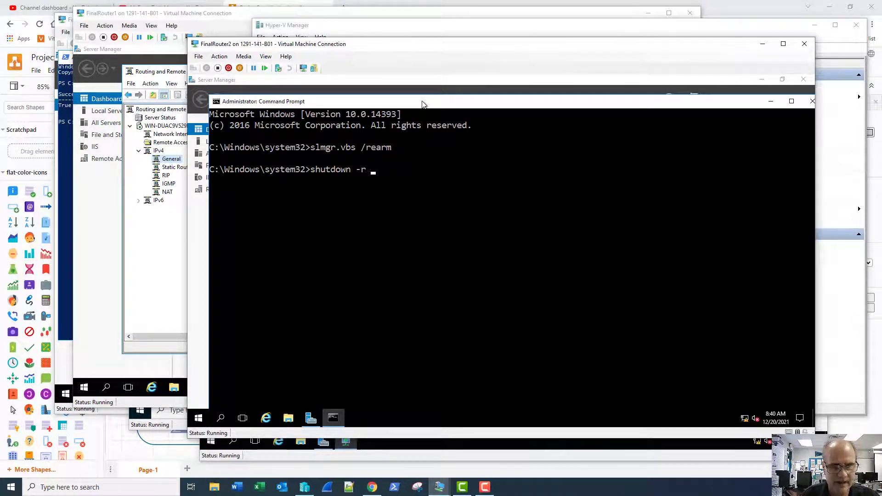
text( -t)
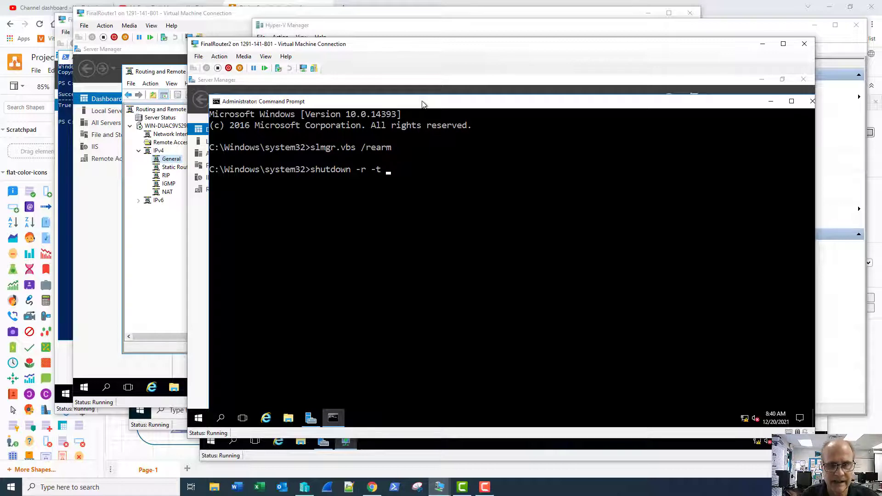
text( 0)
key(Return)
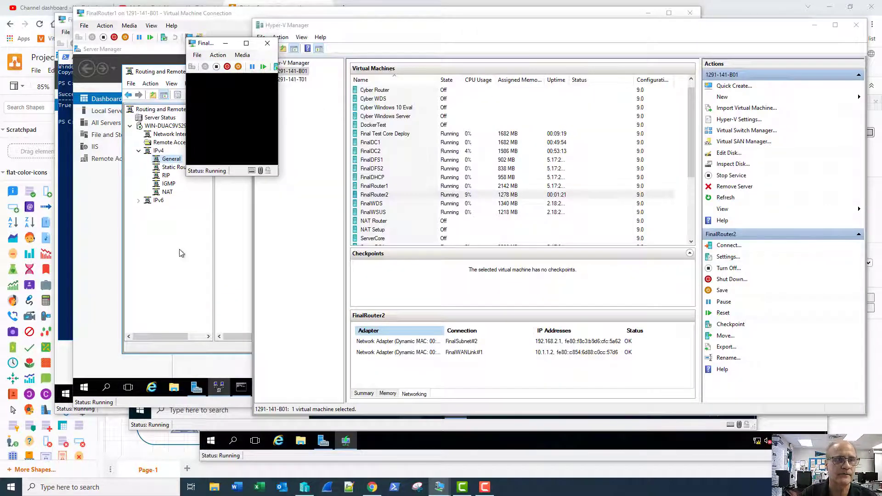
- Rerun ping 8.8.8.8 on FinalRouter1, then minimize and restore Server Manager
click(180, 260)
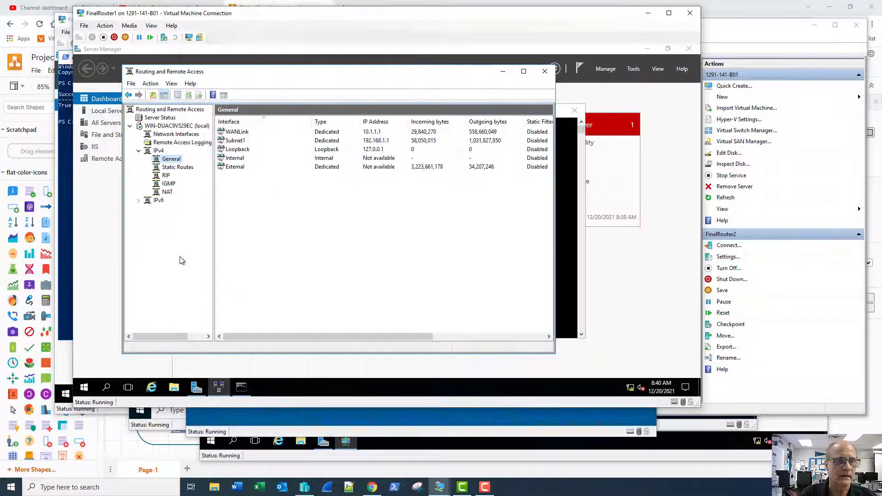
click(564, 268)
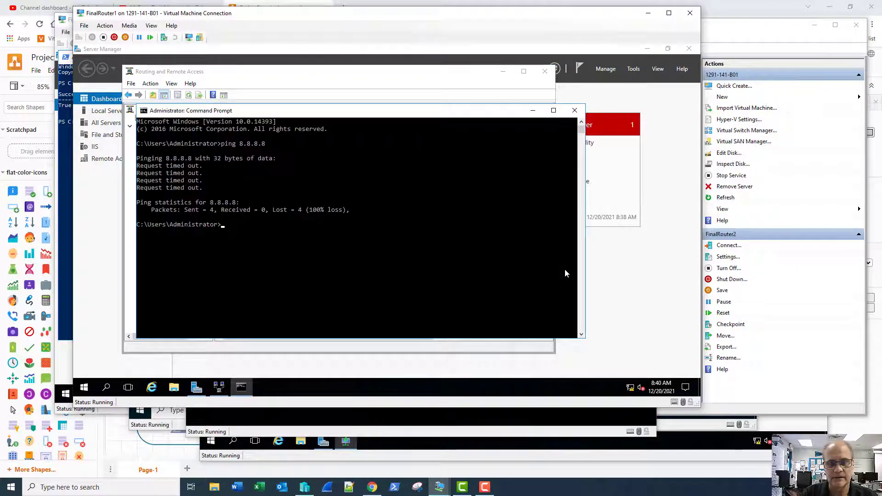
key(Up)
key(Return)
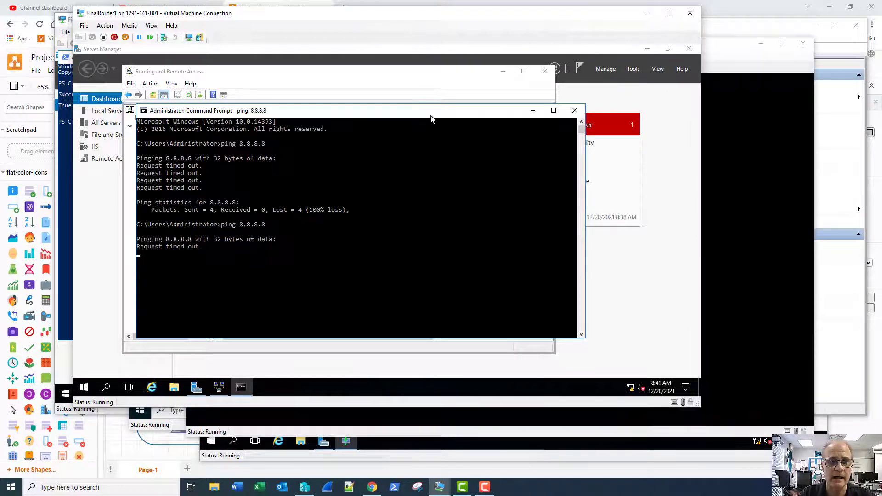
click(646, 48)
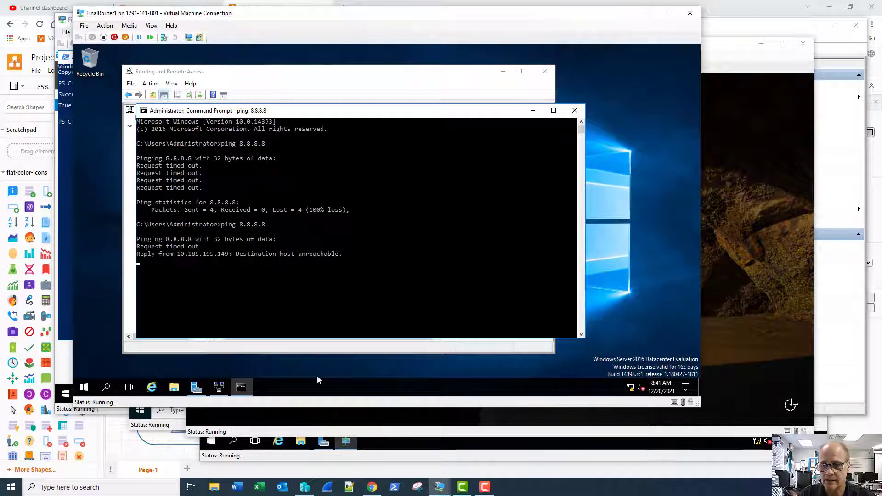
click(198, 389)
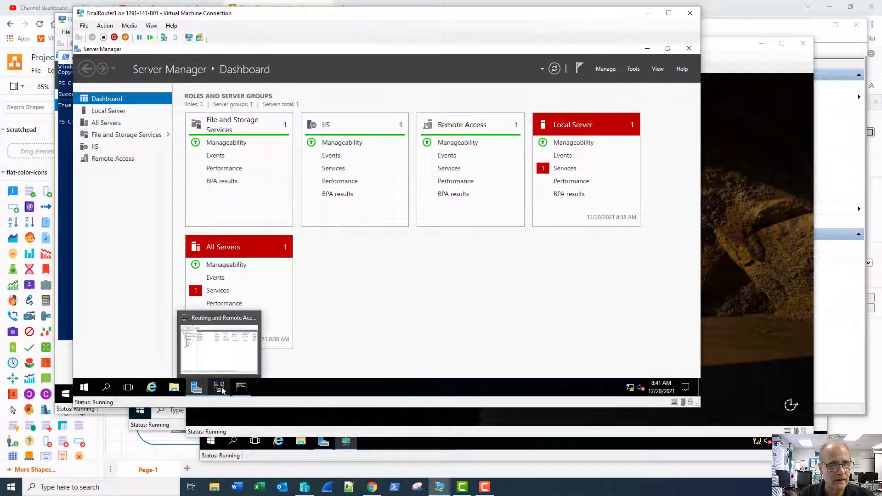
- Open FinalRouter1's Local Server page and check the External adapter in Network Connections before closing it
click(109, 112)
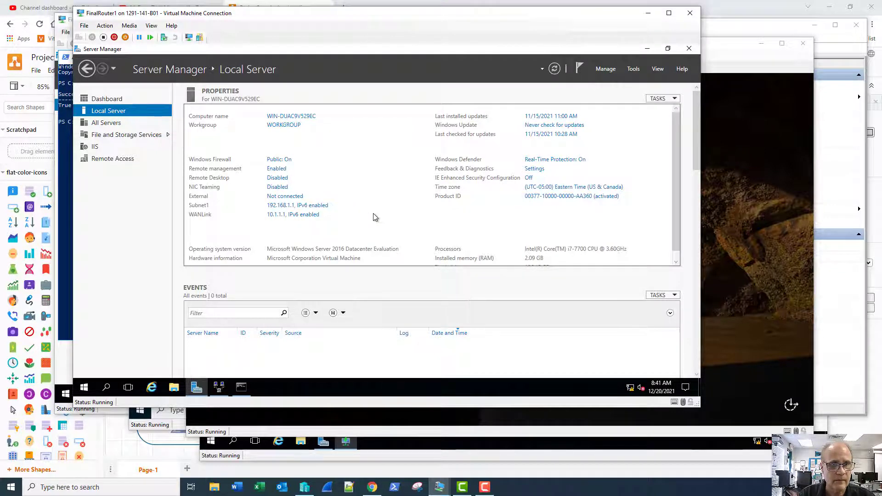
click(285, 196)
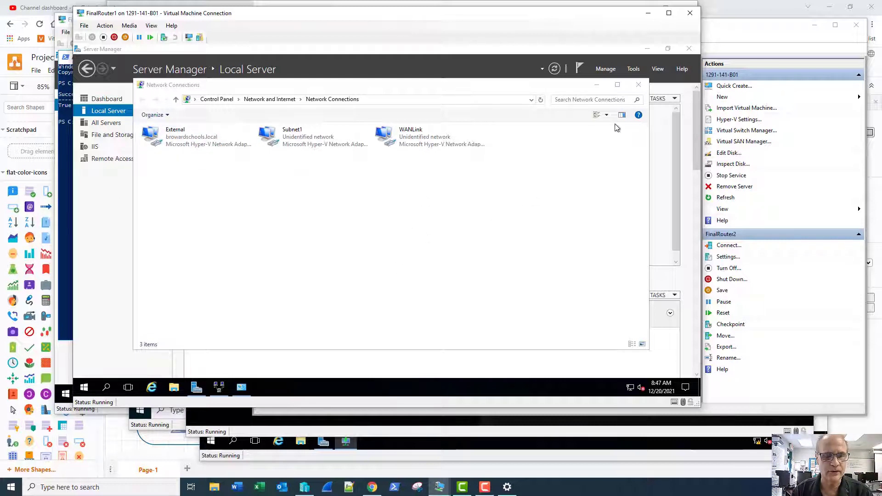
click(639, 85)
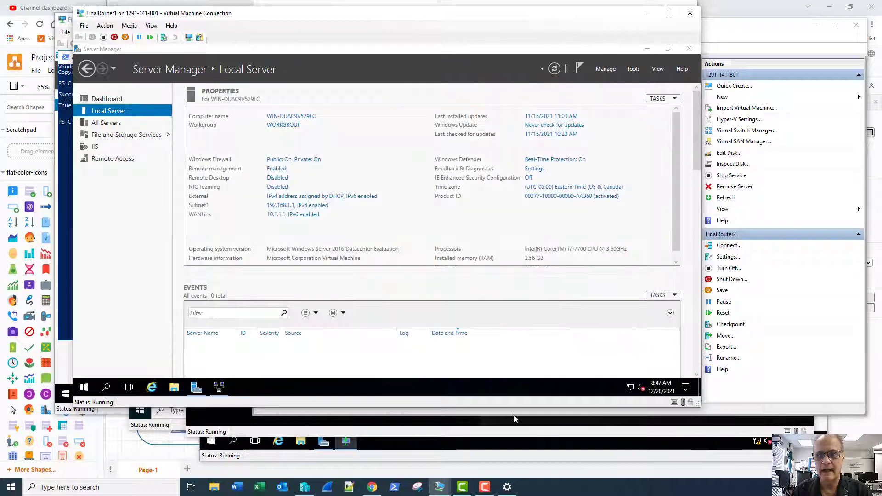
- From the test VM, ping 192.168.2.1, 192.168.1.1 and 8.8.8.8, then close Command Prompt
mouse_move(437, 491)
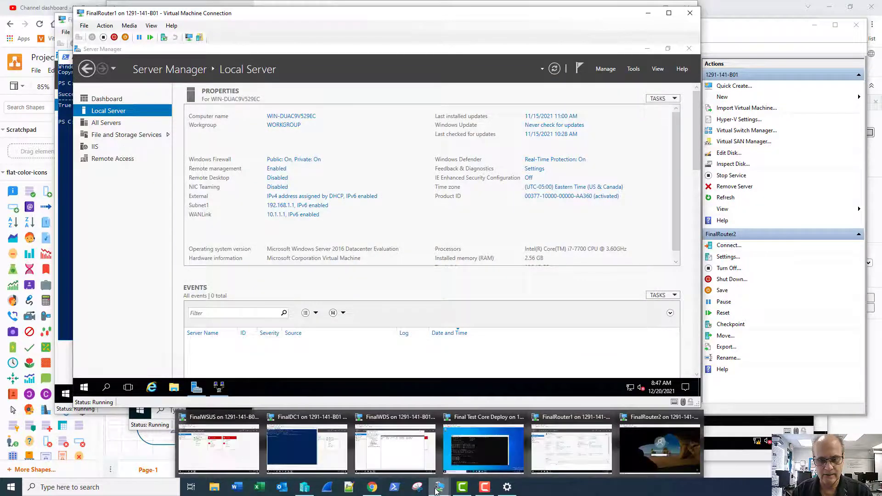
click(482, 448)
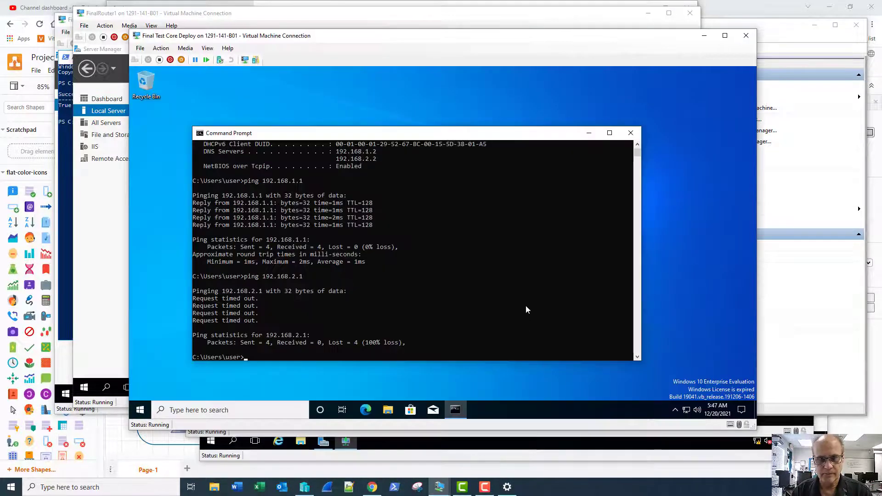
key(Up)
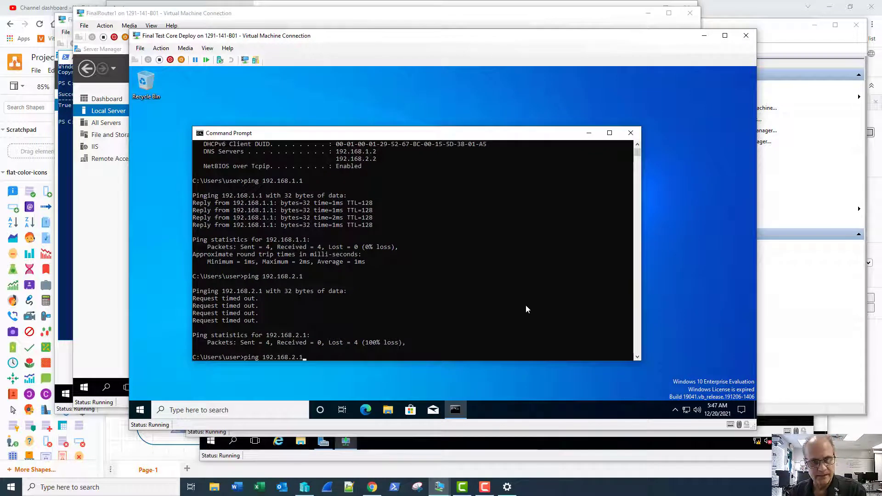
key(Return)
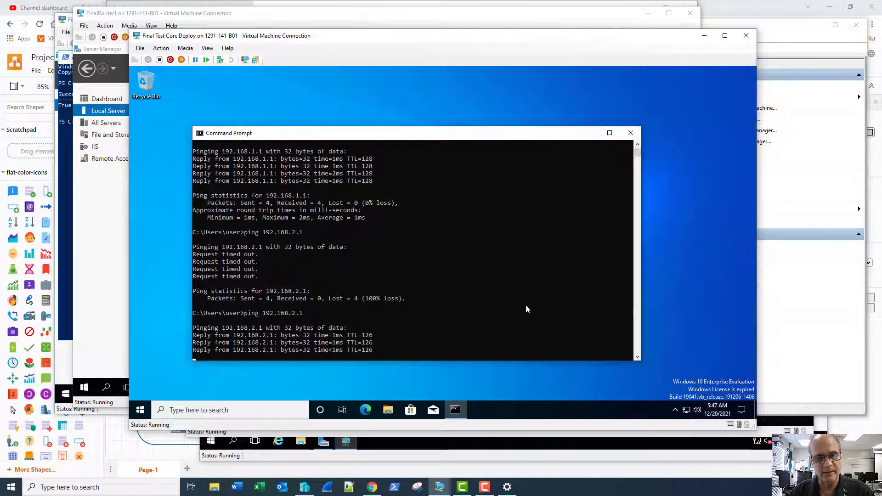
text(ping 192.168.1.1)
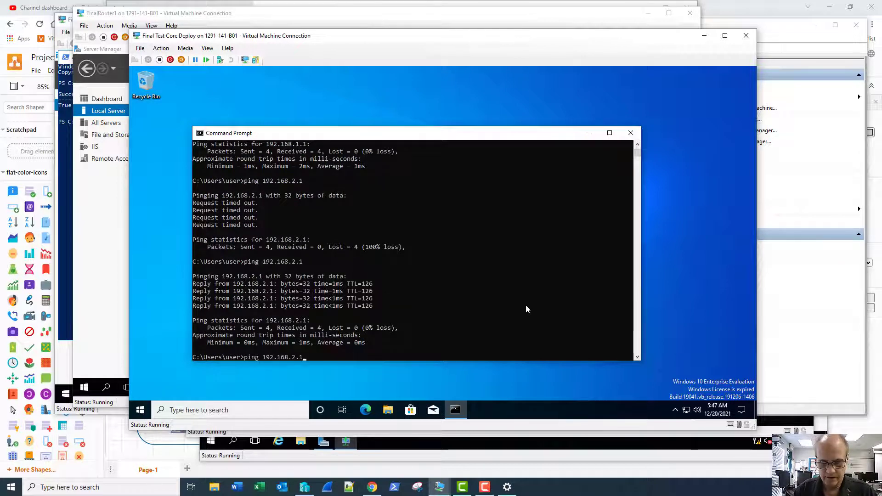
key(Return)
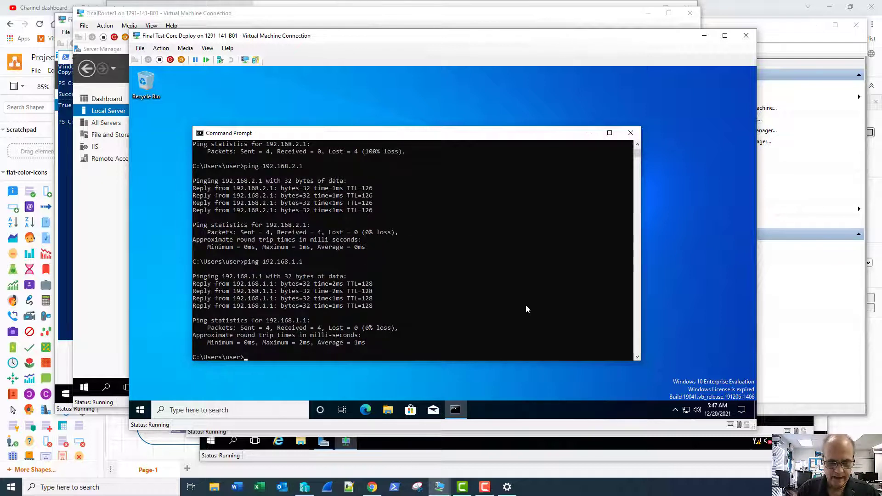
text(ping 8.8.8.8)
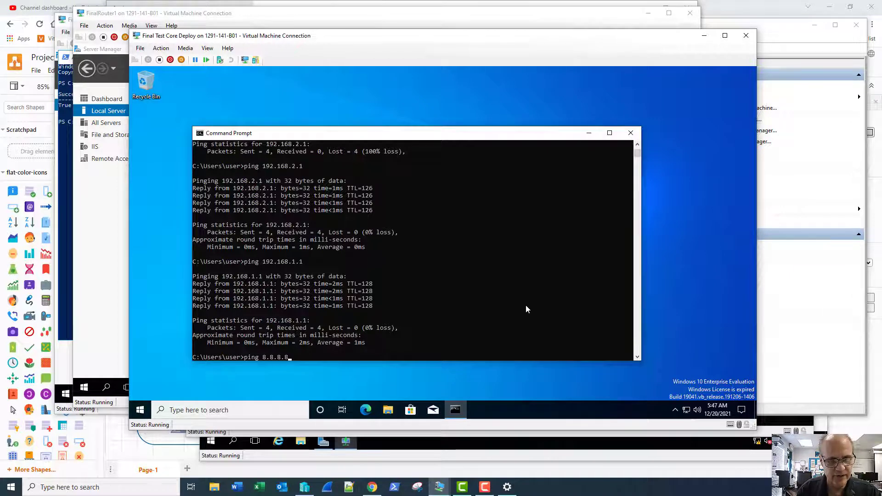
key(Return)
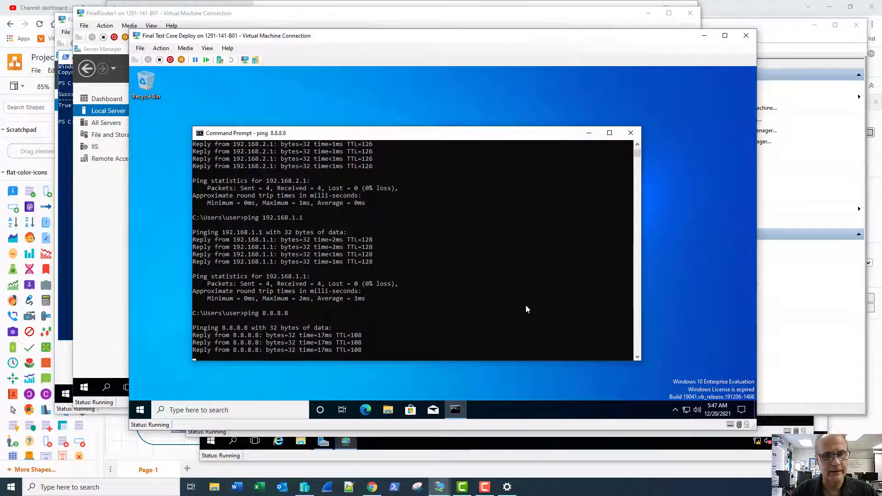
click(630, 133)
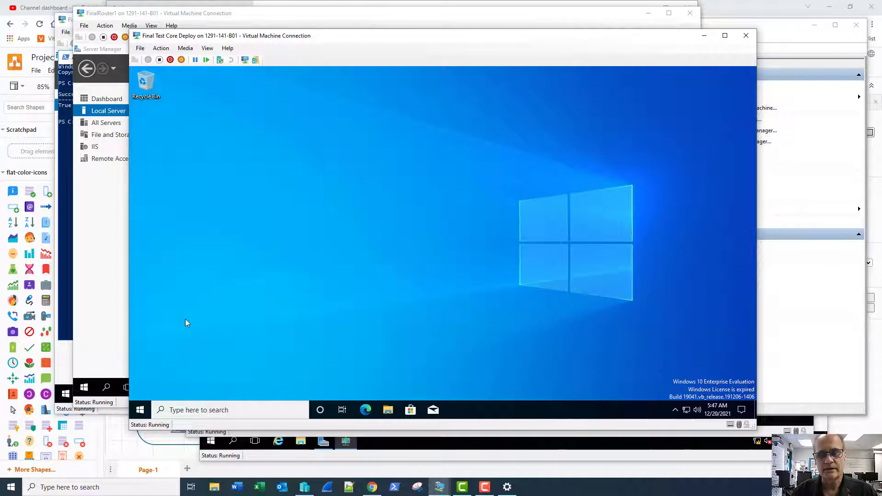
- Restart the Final Test Core Deploy VM and close the FinalRouter1, test VM and Settings windows
right_click(140, 407)
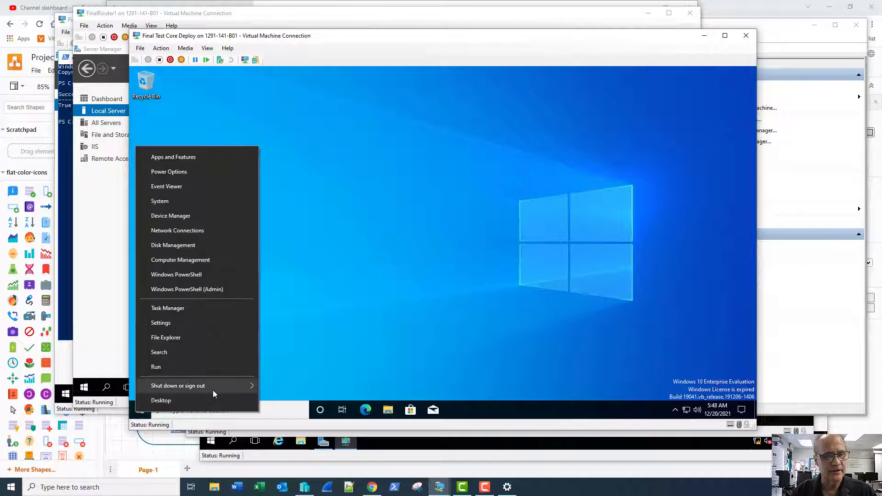
click(278, 383)
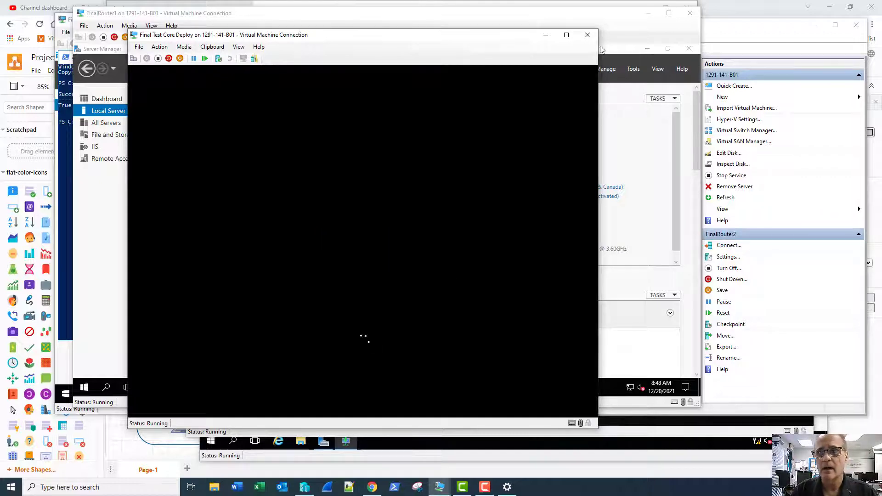
click(603, 18)
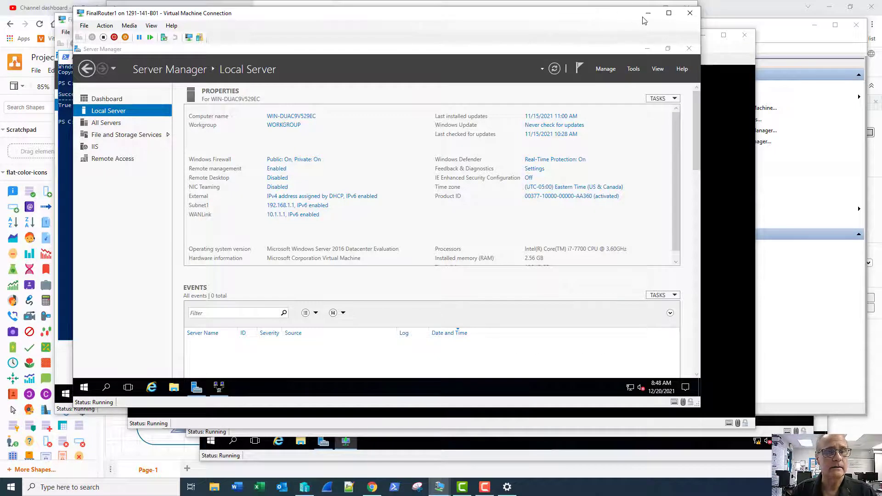
click(690, 14)
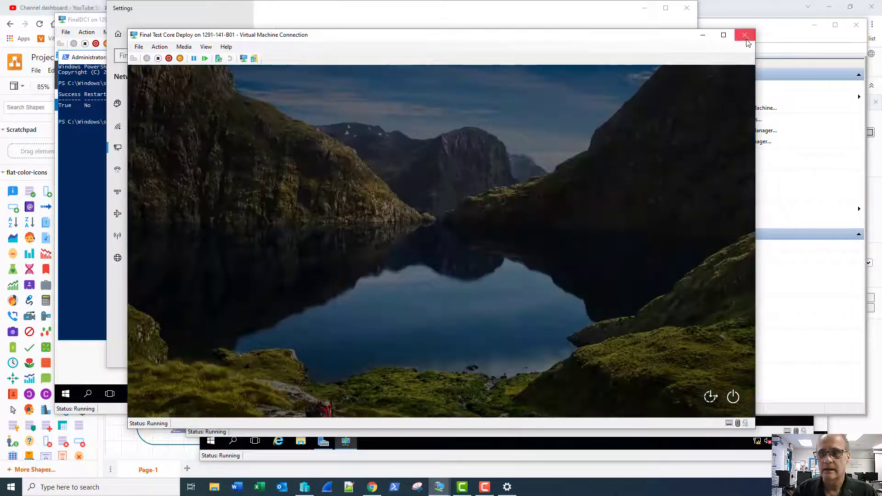
click(745, 37)
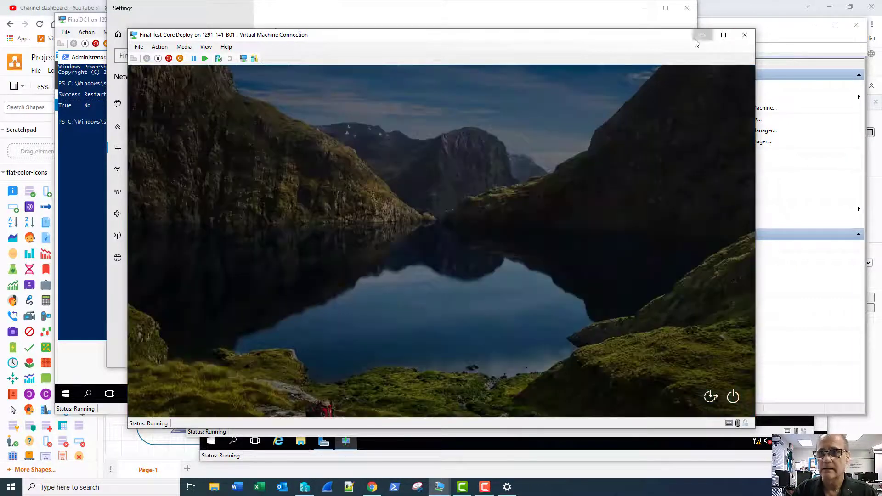
click(687, 8)
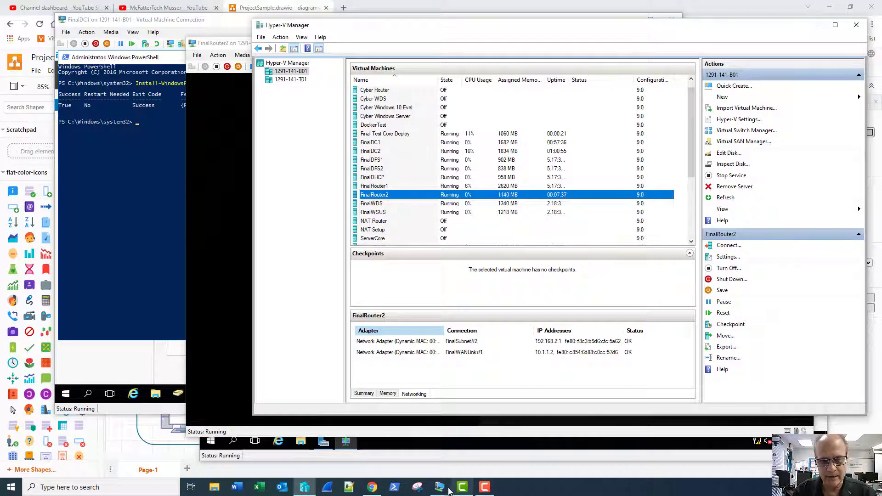
- Bring up the restarted Final Test Core Deploy console and sign in with the user password
mouse_move(444, 490)
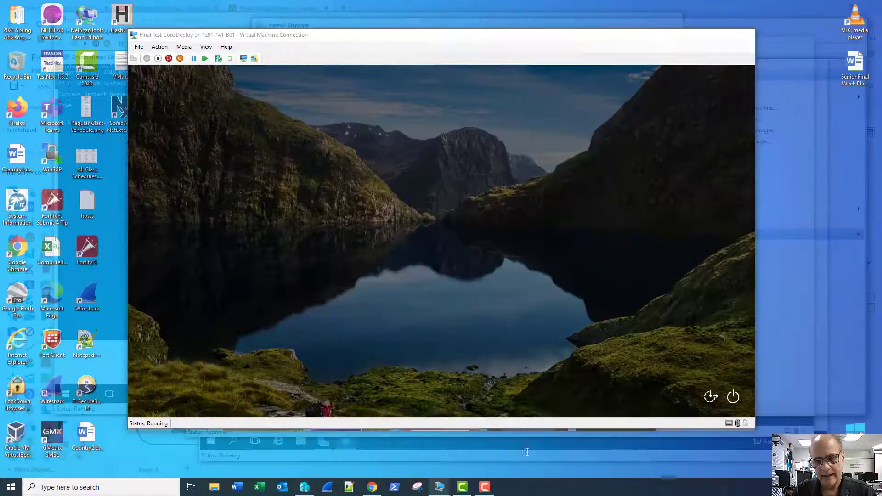
click(528, 449)
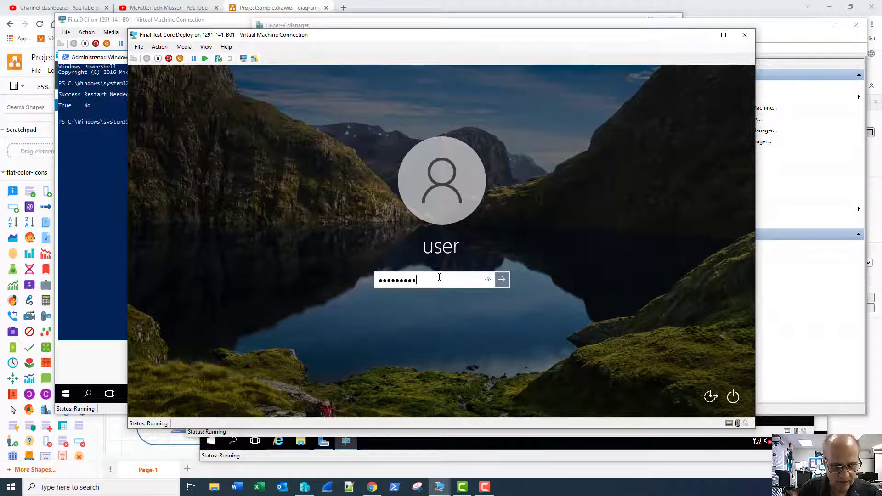
key(Return)
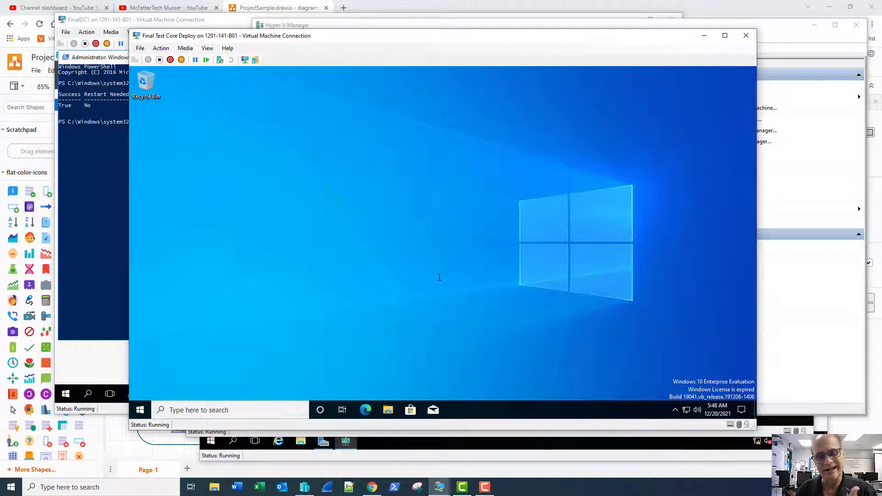
- Open and dismiss the Win+X menu, then confirm the watermark shows a 90-day evaluation licence
right_click(144, 413)
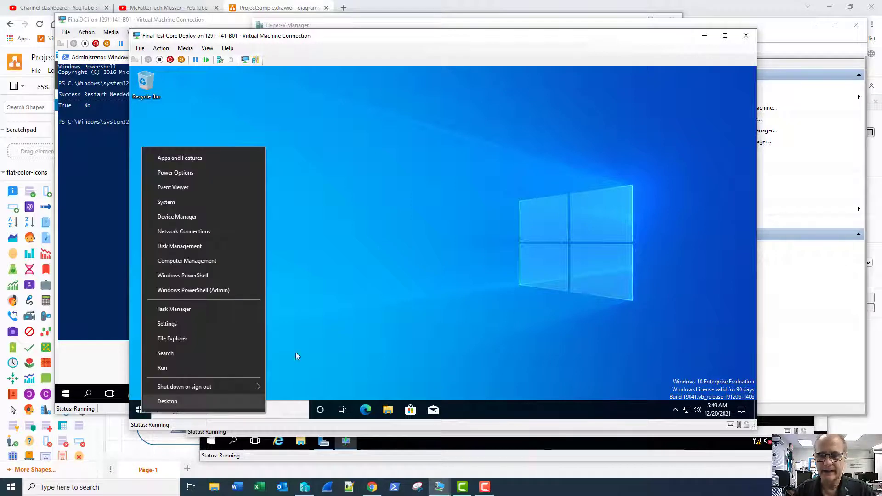
click(465, 271)
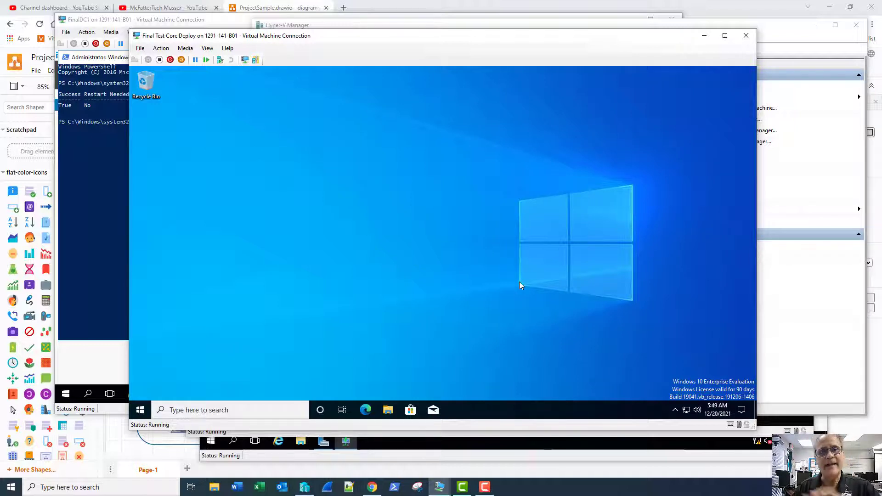
click(484, 486)
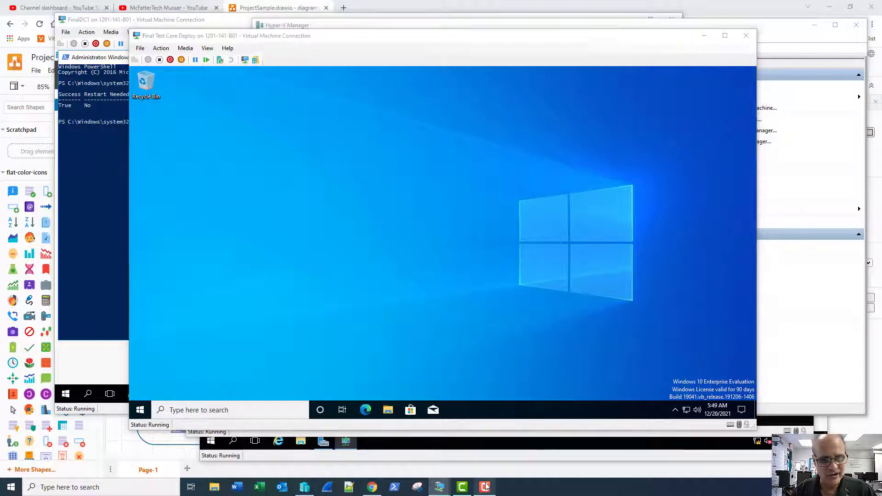